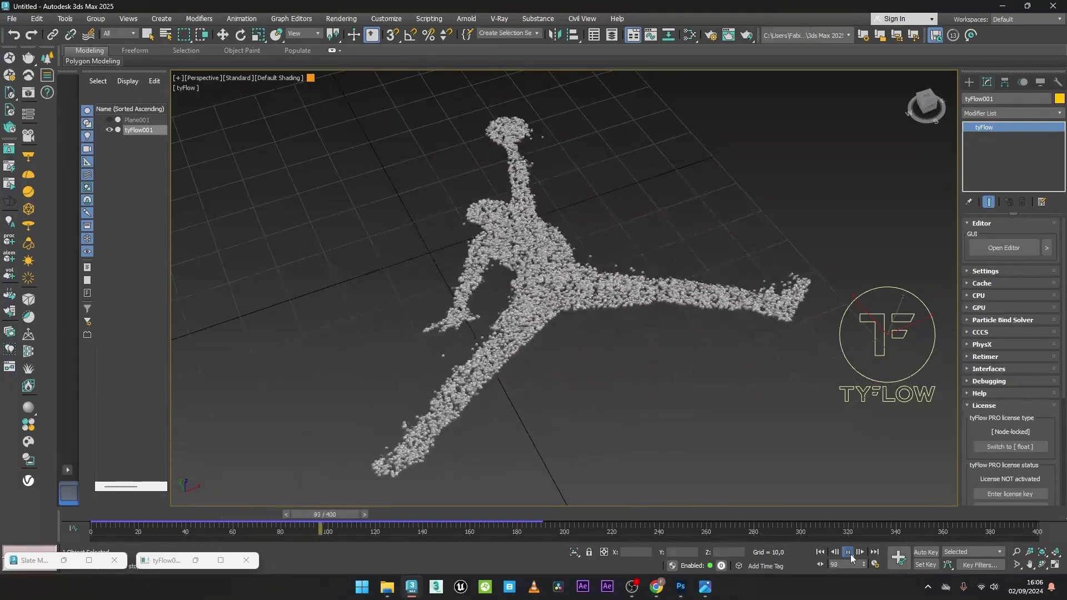
- Rewind the timeline and play the particle morph between the Jumpman, swoosh and Converse logos
left_click_drag(369, 514, 248, 531)
key("w")
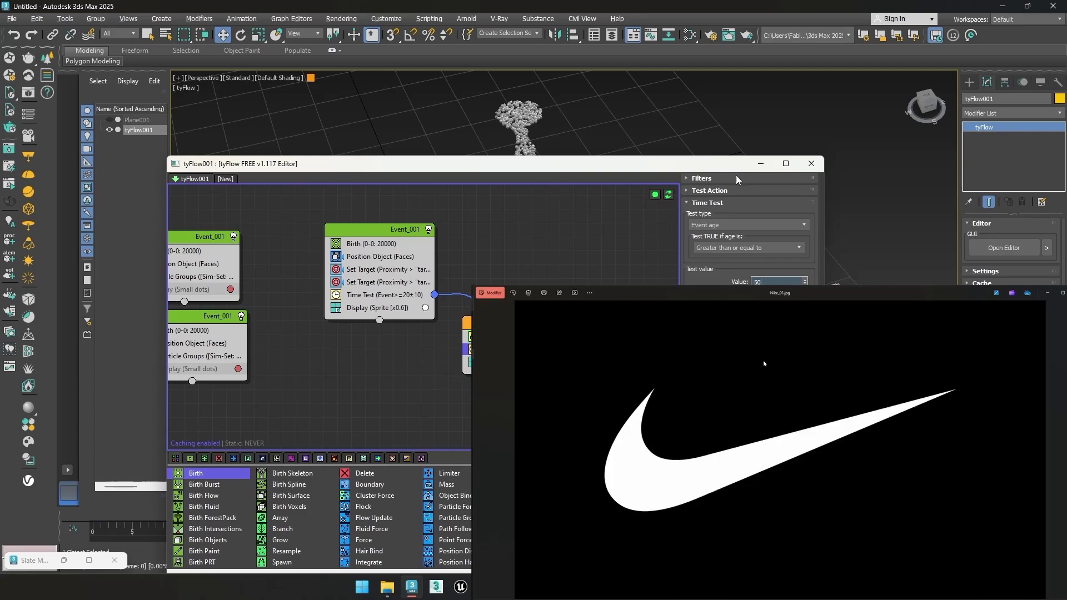
left_click(761, 164)
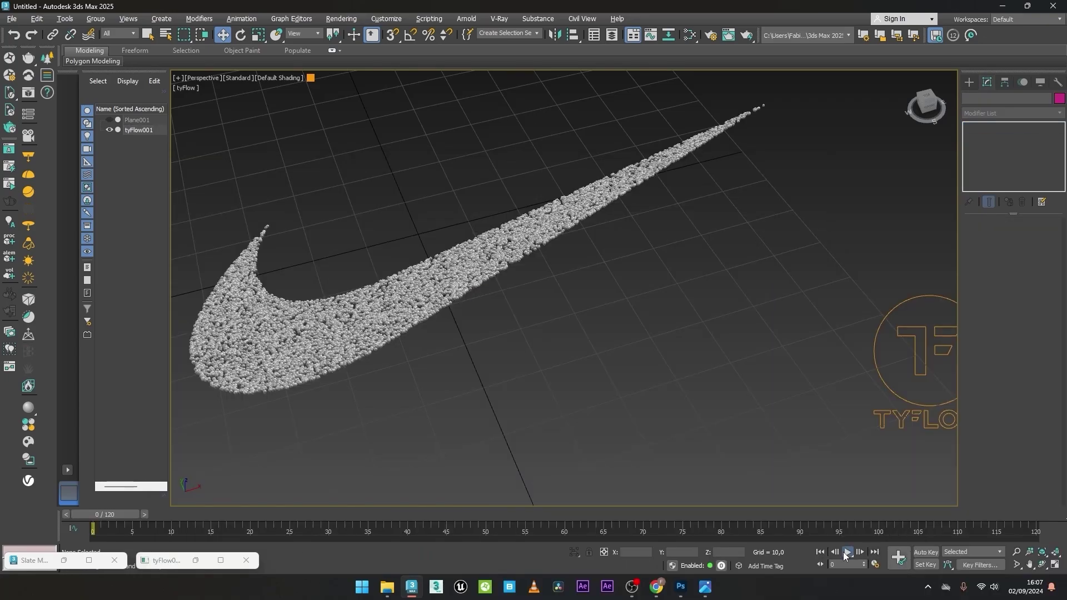
left_click(847, 552)
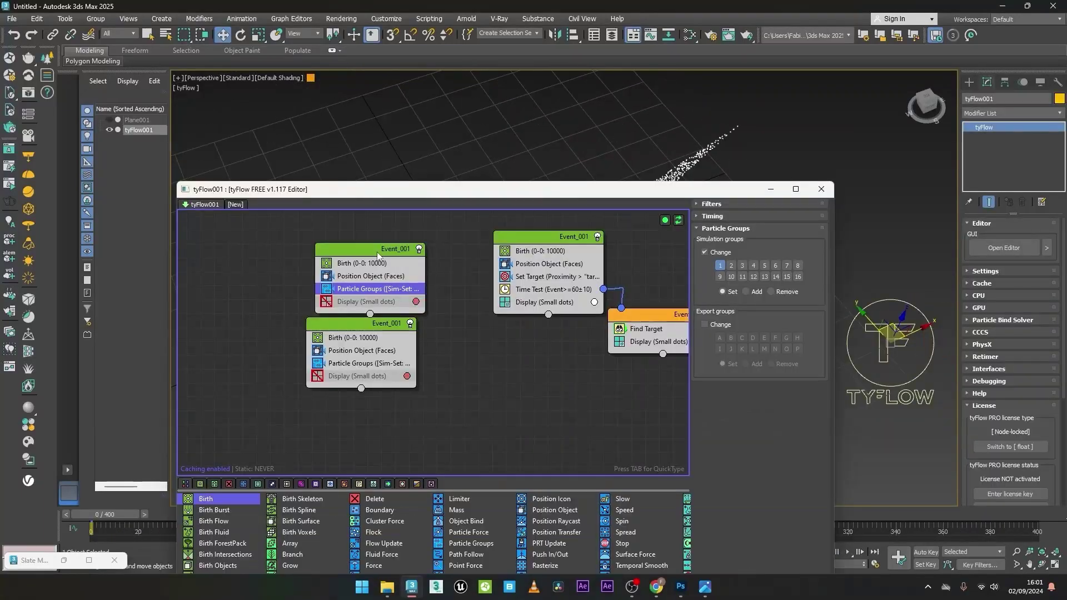
- Review the Particle Groups and Set Target operator settings in the tyFlow Editor
left_click(347, 283)
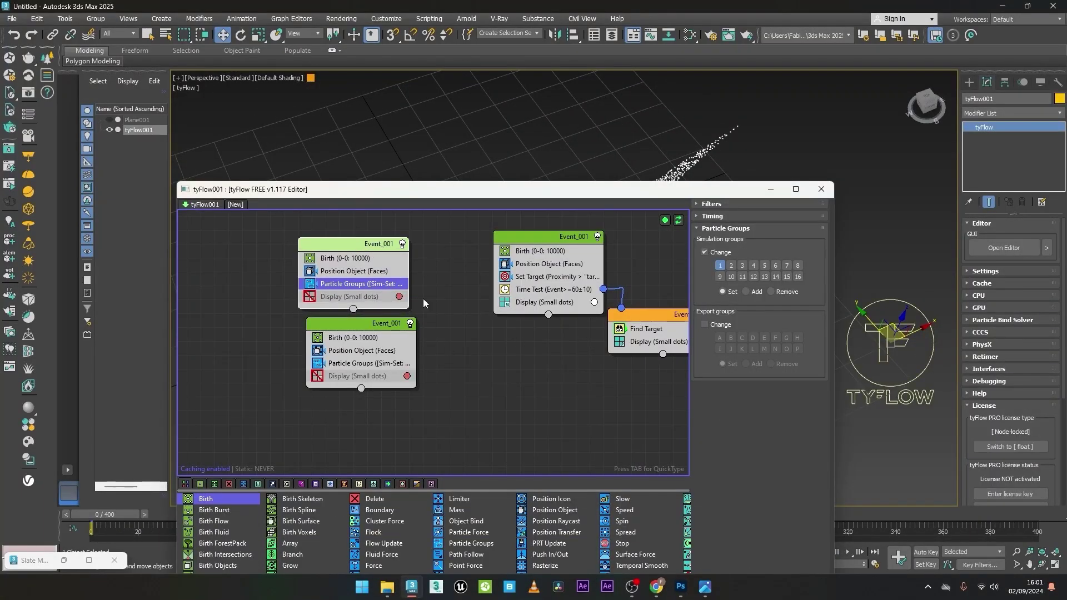
left_click(534, 279)
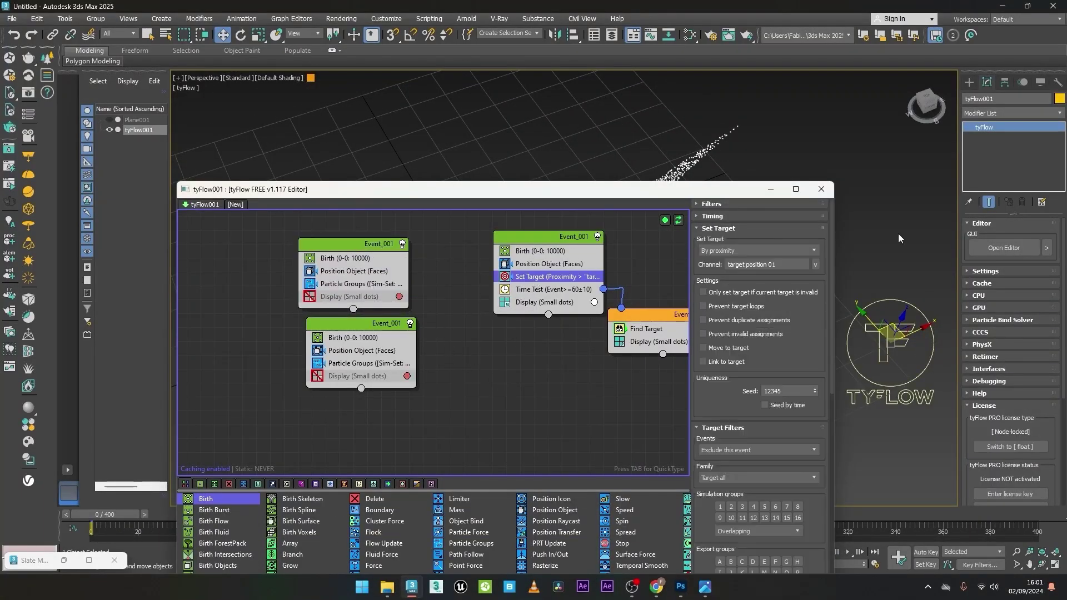
scroll(771, 382, "down", 5)
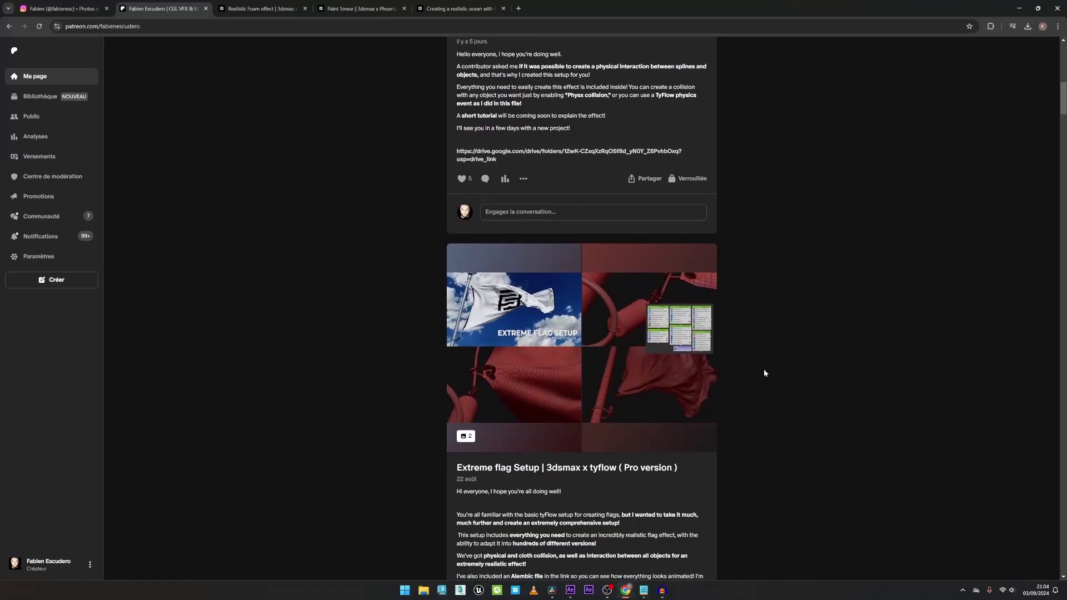
- Watch the flag post's video, scroll the Patreon feed, then view the Gumroad Realistic Foam and ocean pages
left_click(713, 384)
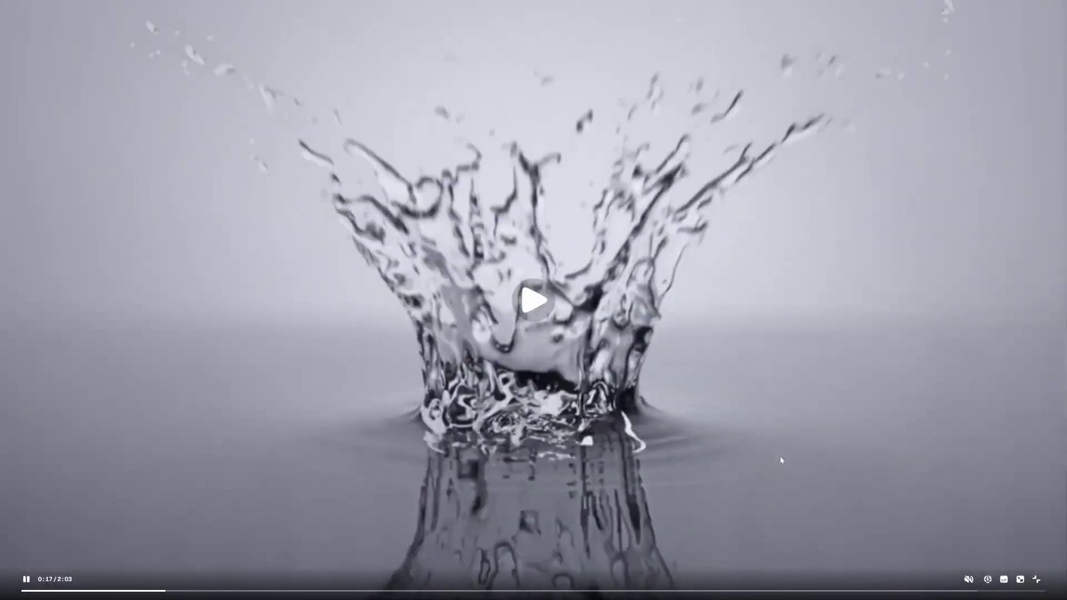
key("Escape")
scroll(693, 264, "down", 9)
scroll(693, 264, "down", 20)
scroll(571, 326, "down", 15)
key("ctrl+Tab")
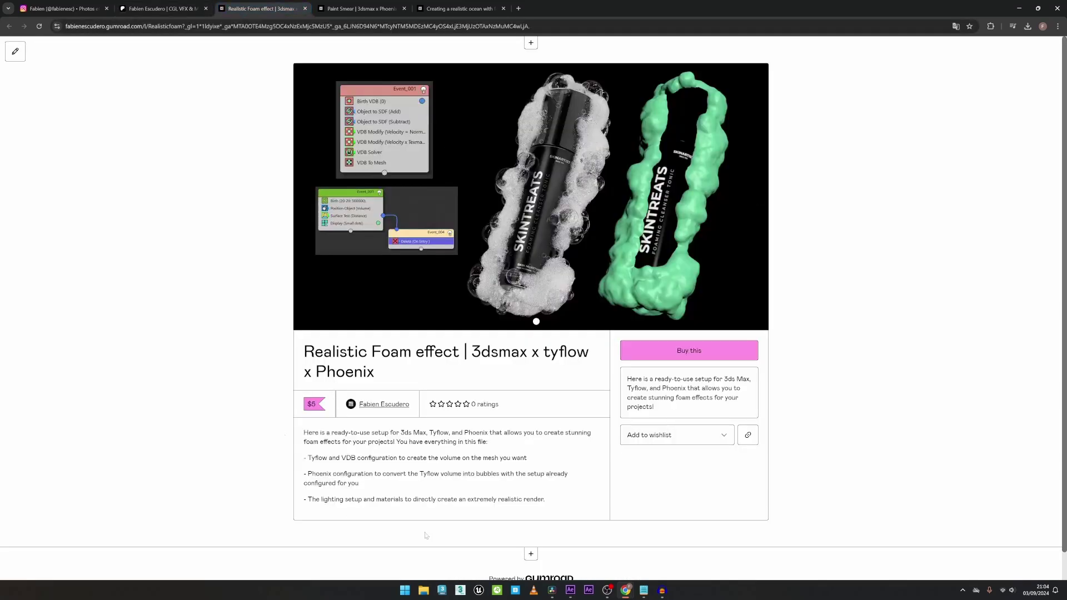
key("ctrl+Tab")
key("ctrl+Tab")
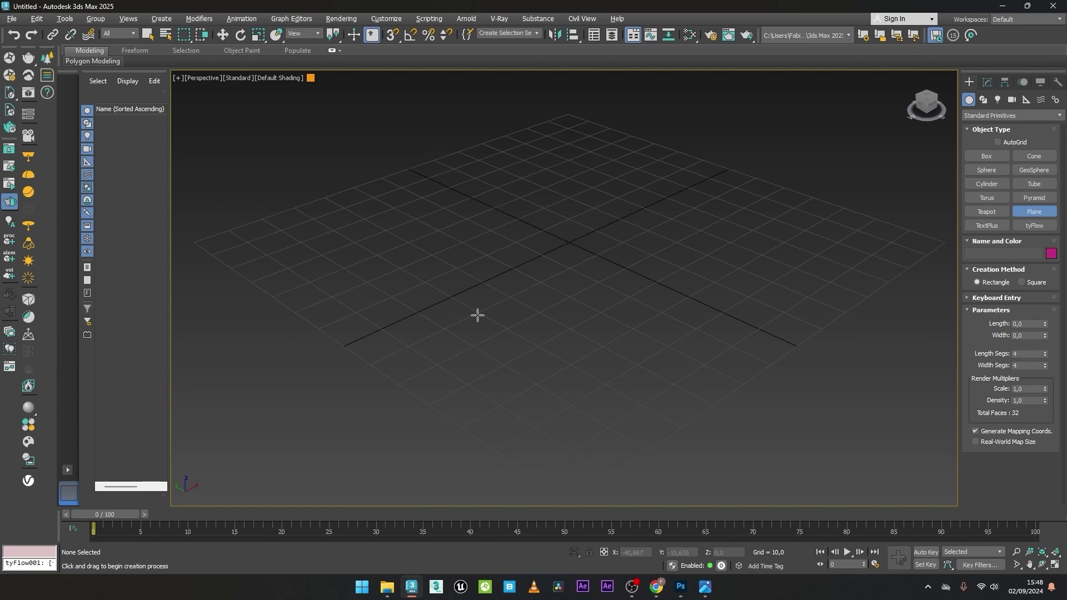
- Create a plane across the viewport grid
left_click_drag(274, 286, 935, 225)
scroll(952, 353, "up", 3)
key("w")
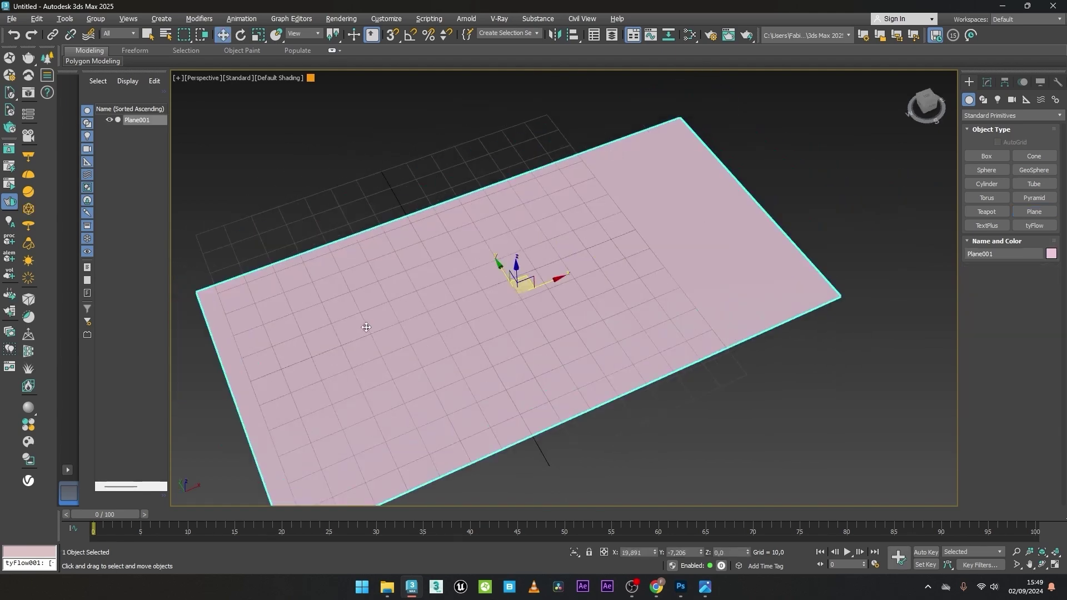
middle_click_drag(365, 327, 591, 163, "alt")
- Open the Slate Material Editor and switch the renderer to V-Ray
left_click(690, 35)
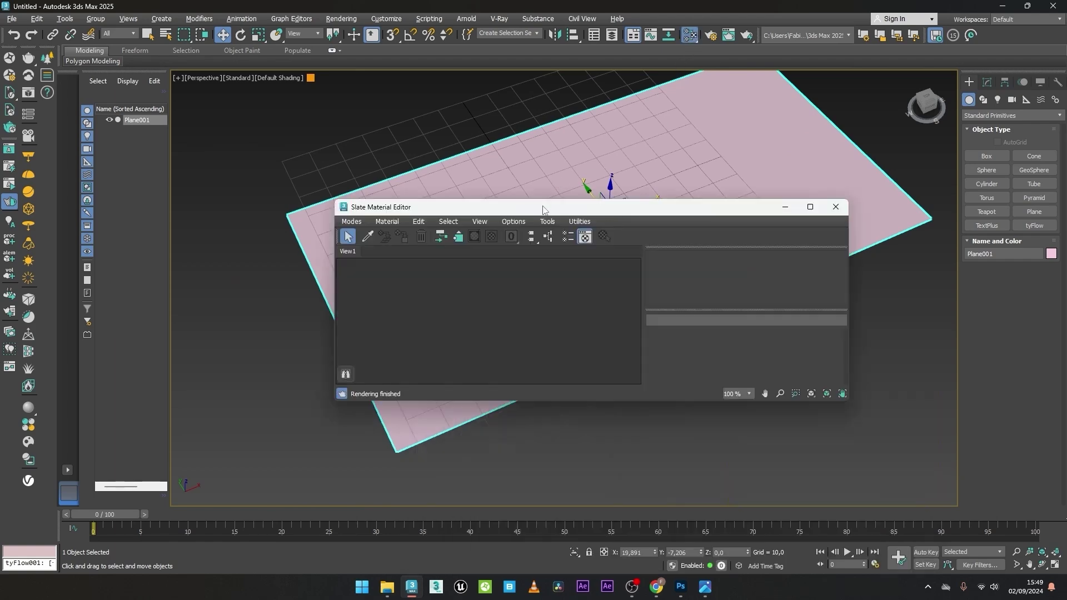
left_click_drag(541, 198, 709, 261)
left_click(29, 157)
left_click(554, 334)
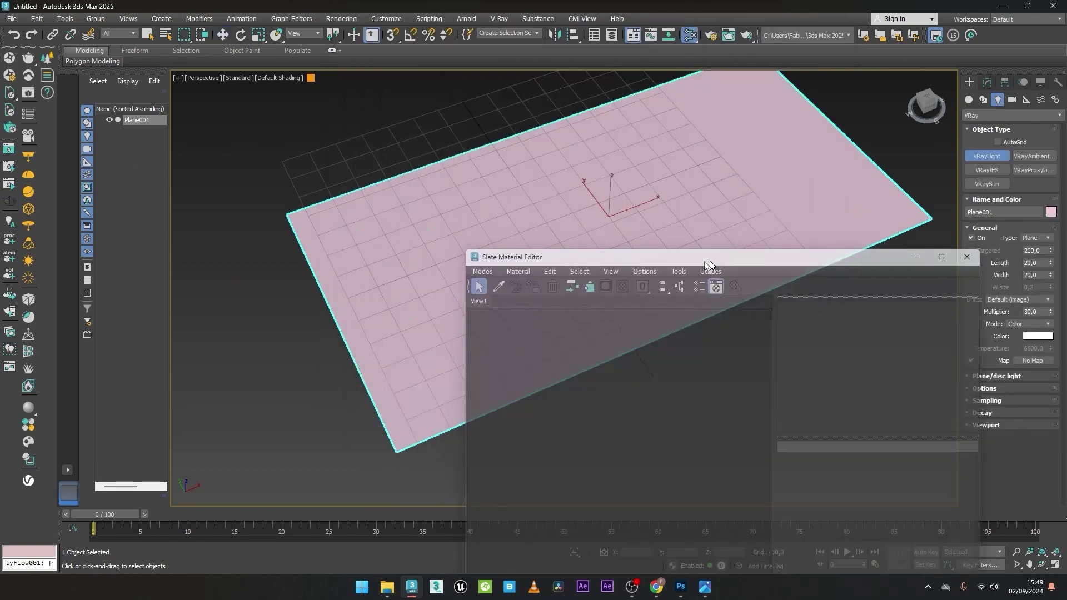
- Add a VRayBitmap map node and load the Nike_01 swoosh image into it
right_click(529, 335)
mouse_move(585, 349)
mouse_move(669, 402)
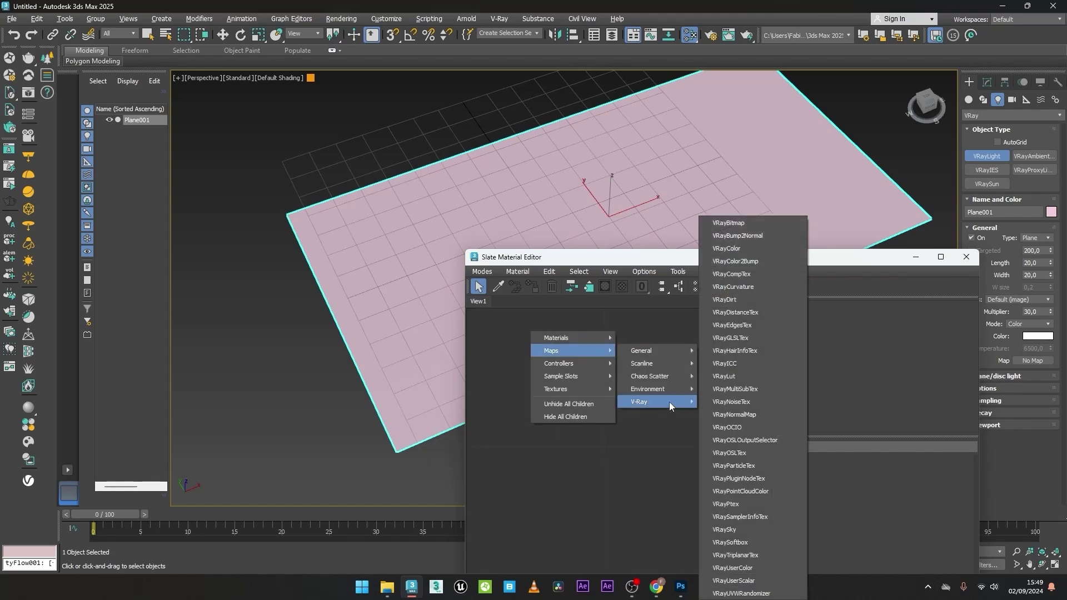
left_click(751, 223)
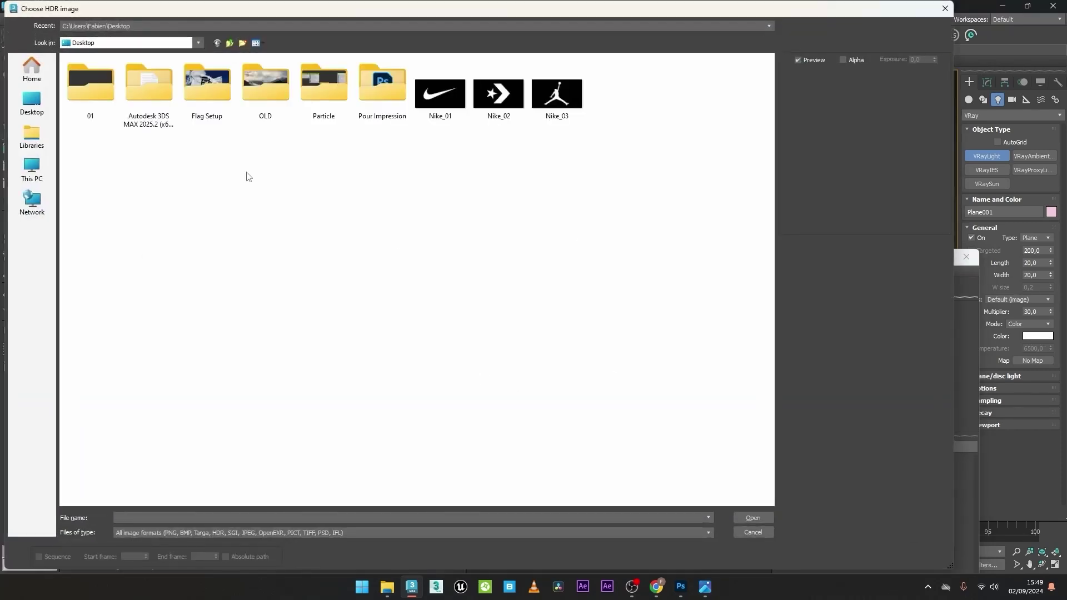
double_click(448, 109)
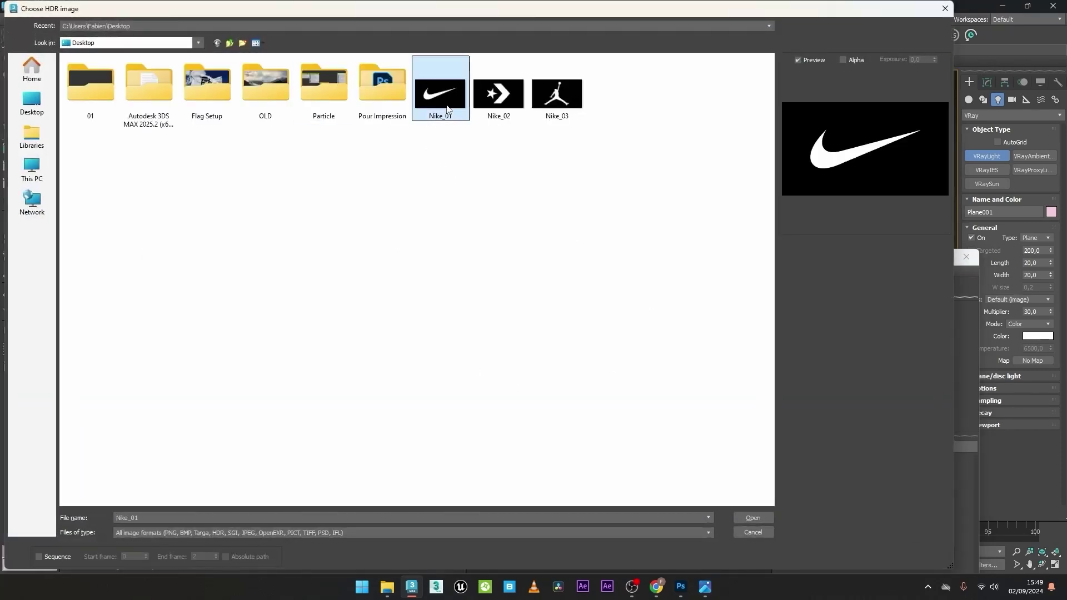
left_click(387, 587)
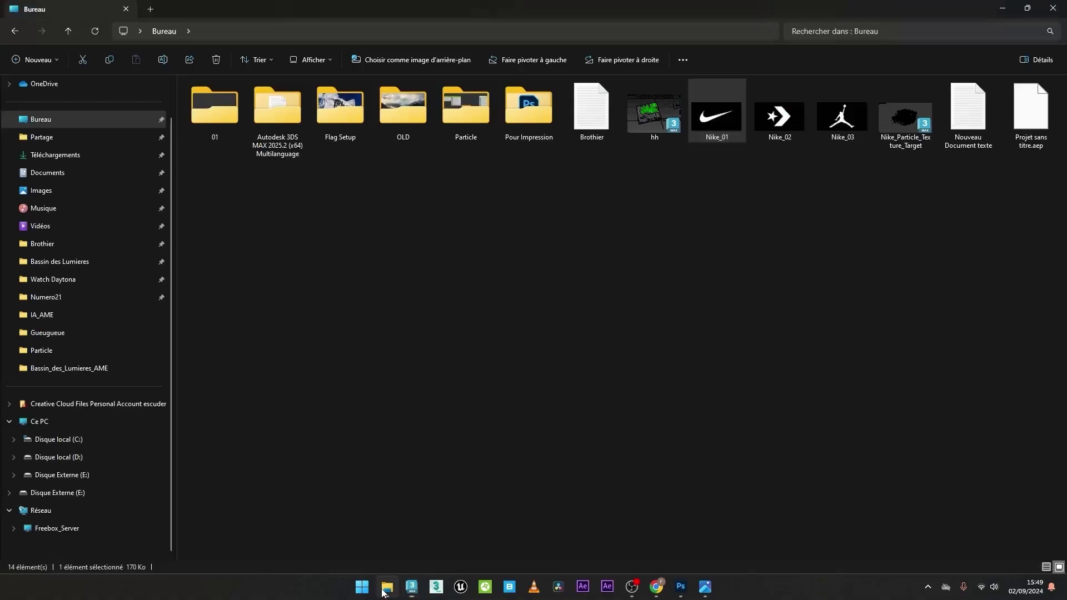
double_click(710, 134)
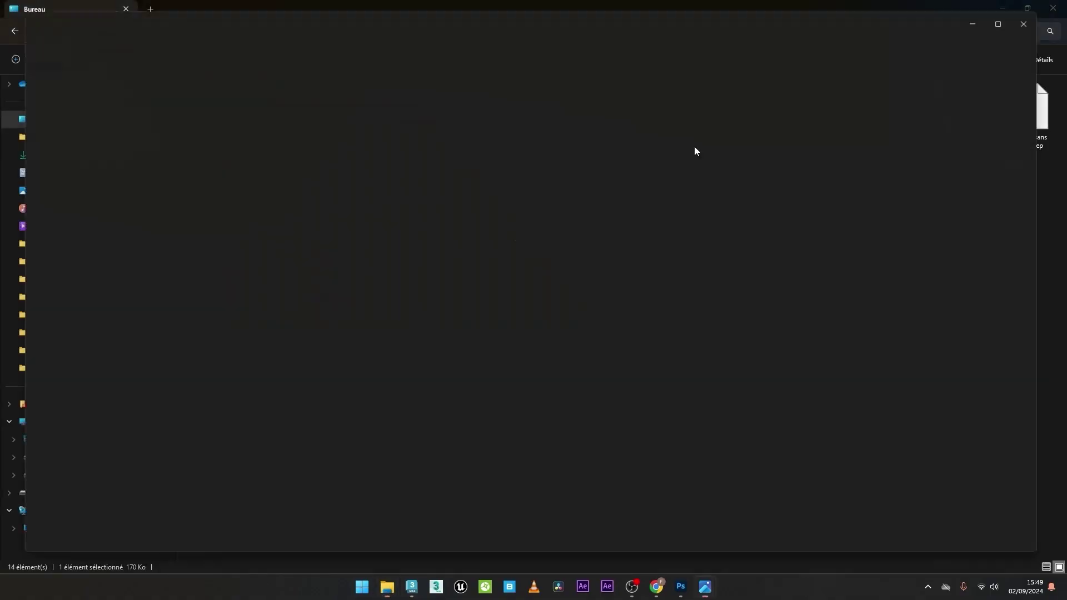
key("Right")
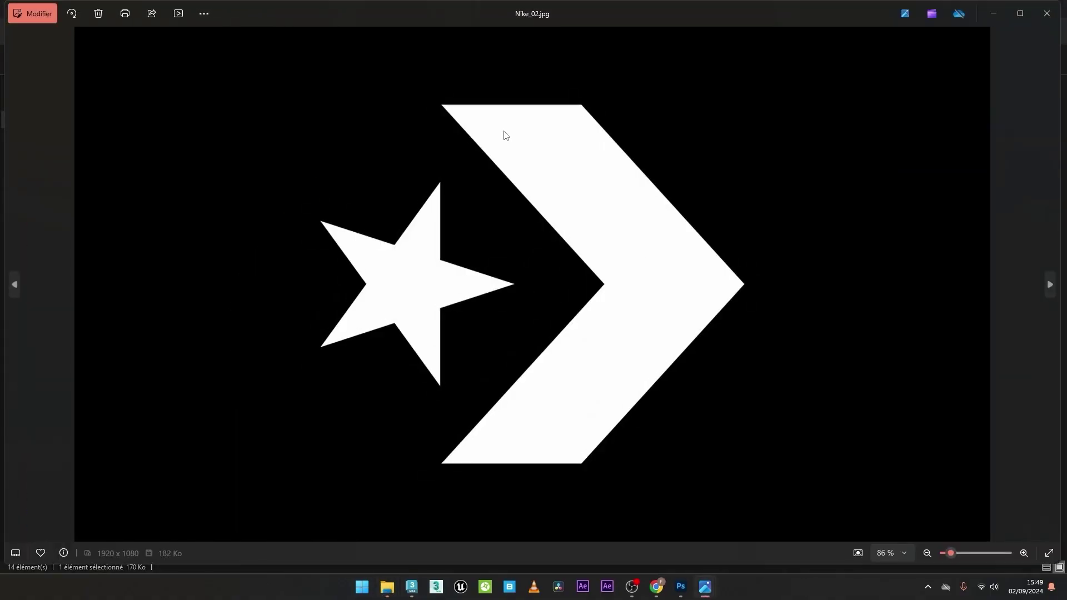
key("Right")
key("Left")
key("Left")
key("Right")
key("Right")
key("Left")
key("Left")
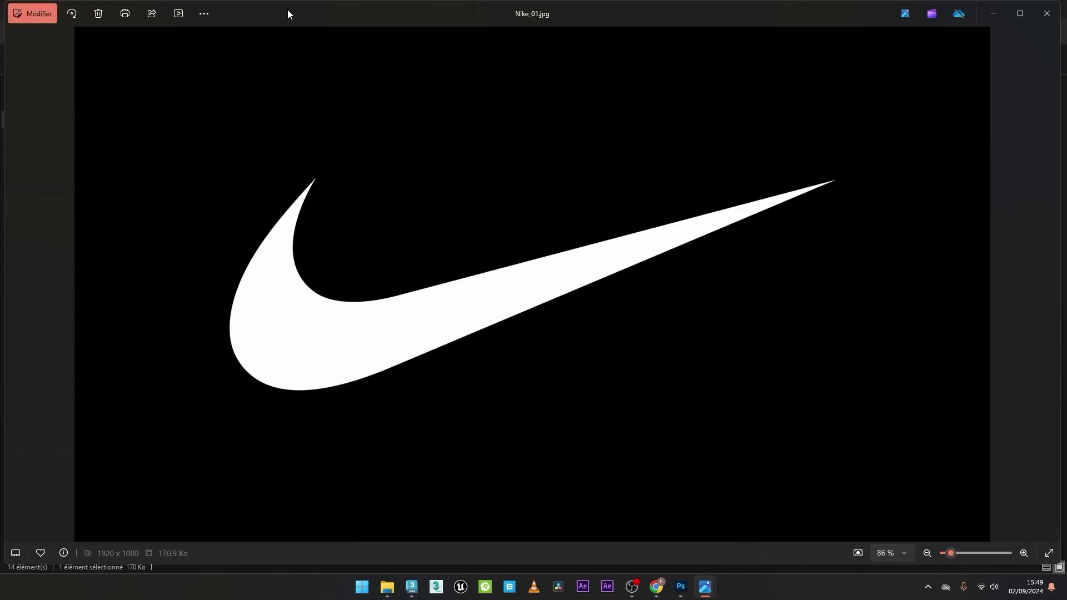
key("Right")
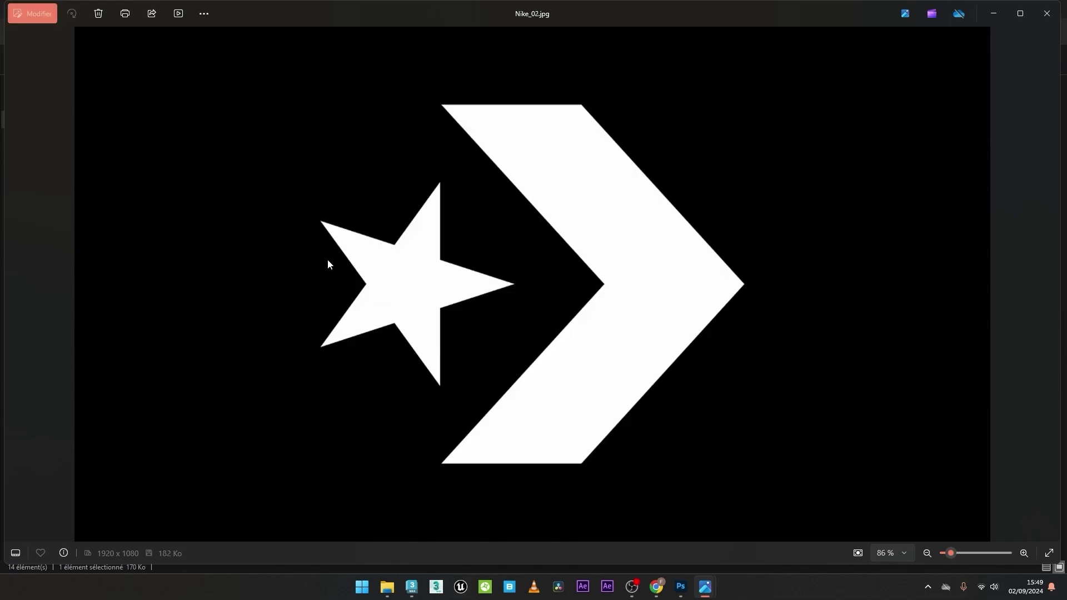
key("Right")
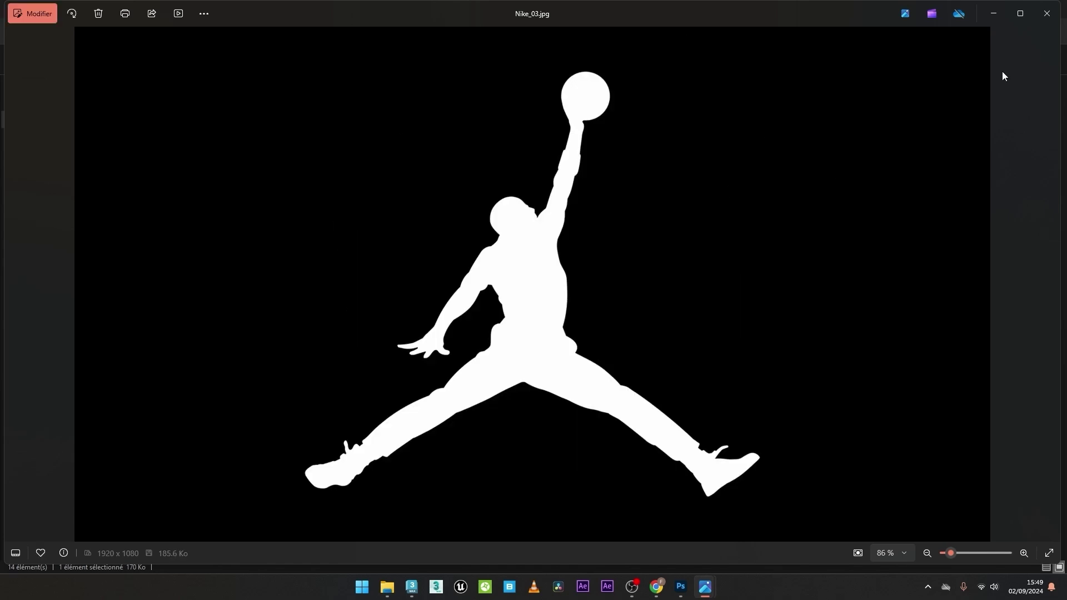
left_click(1045, 2)
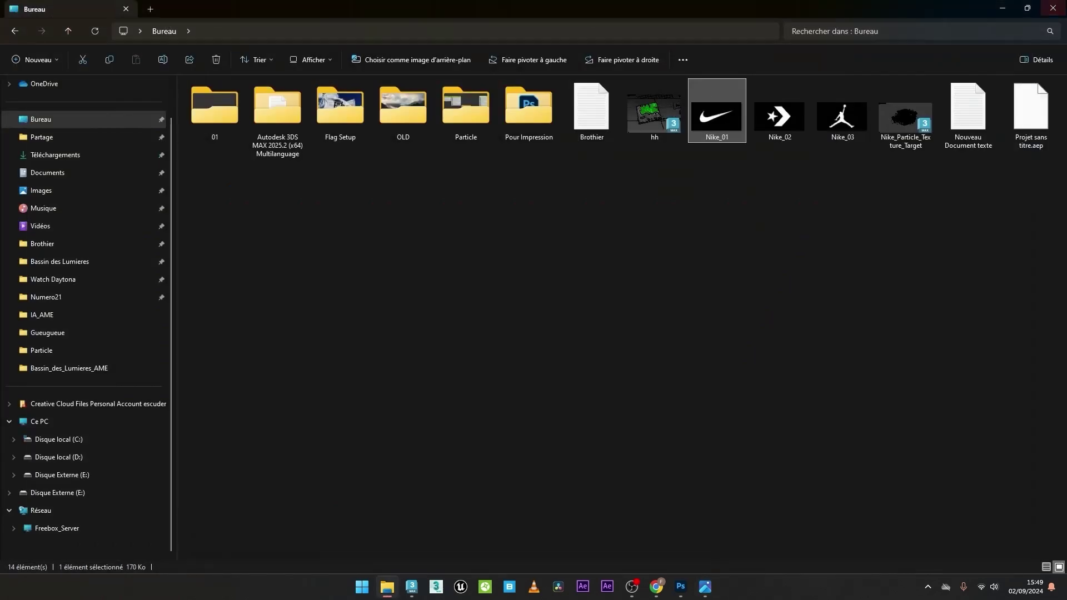
left_click(1002, 6)
- Add a V-Ray material node and place the Nike_01 swoosh map beside it
middle_click_drag(612, 397, 675, 371)
right_click(676, 368)
mouse_move(739, 374)
mouse_move(770, 401)
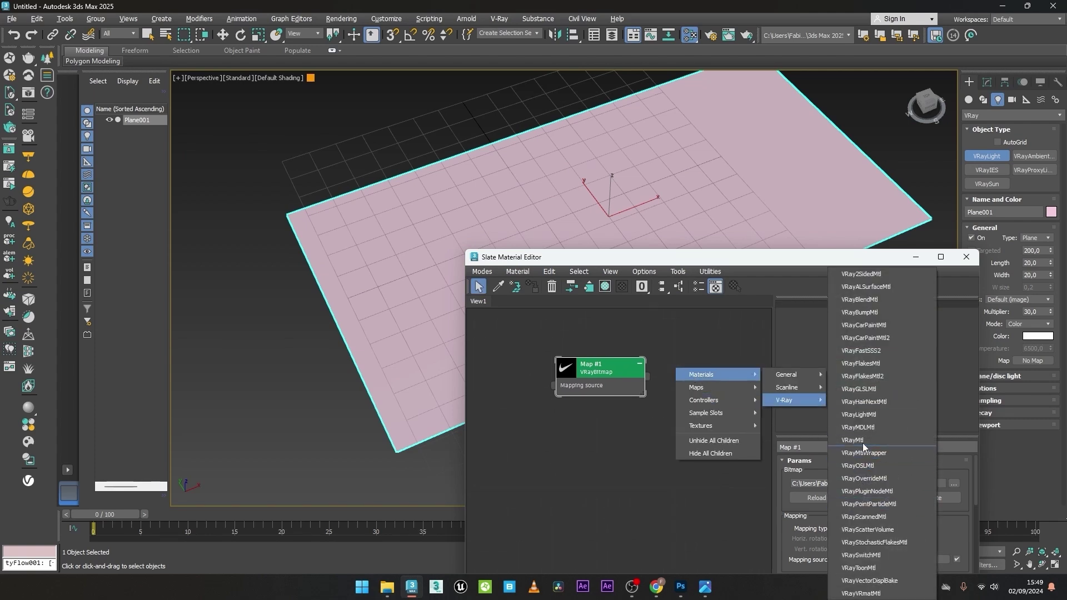
left_click(852, 440)
left_click_drag(591, 377, 650, 386)
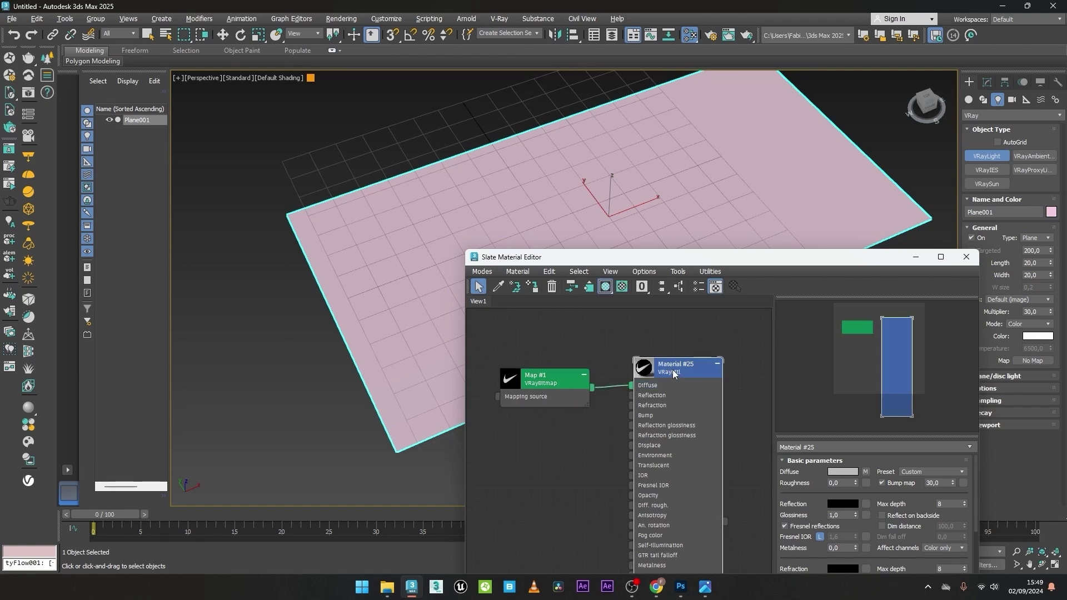
- Apply the swoosh material to the plane
key("w")
right_click(666, 217)
left_click(679, 228)
left_click(531, 286)
middle_click_drag(545, 215, 469, 173)
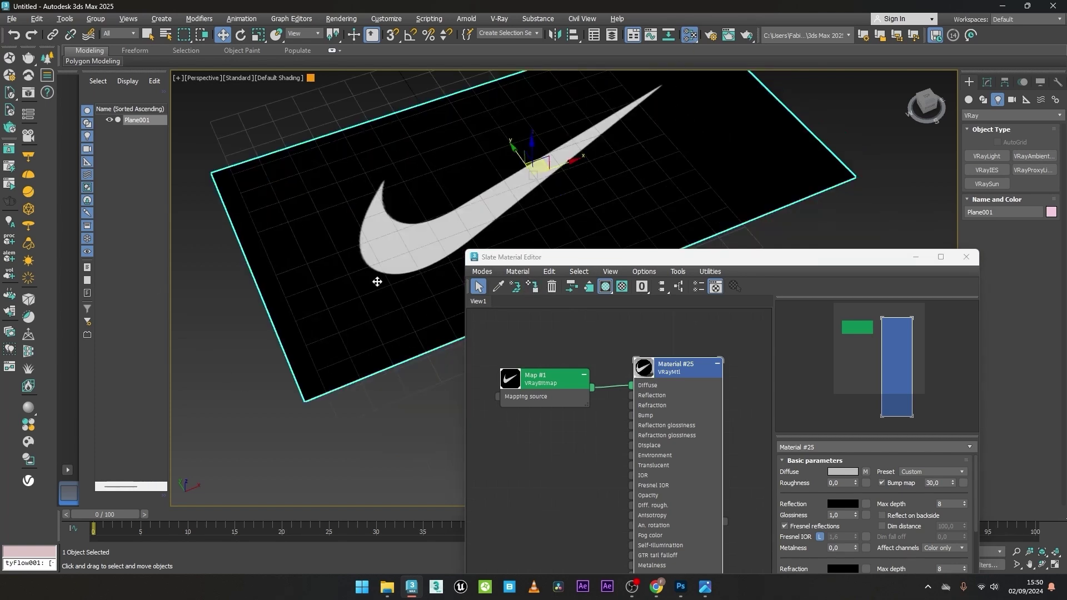
- Duplicate the swoosh map and material nodes and load Nike_02.jpg into the copied bitmap
left_click(717, 367)
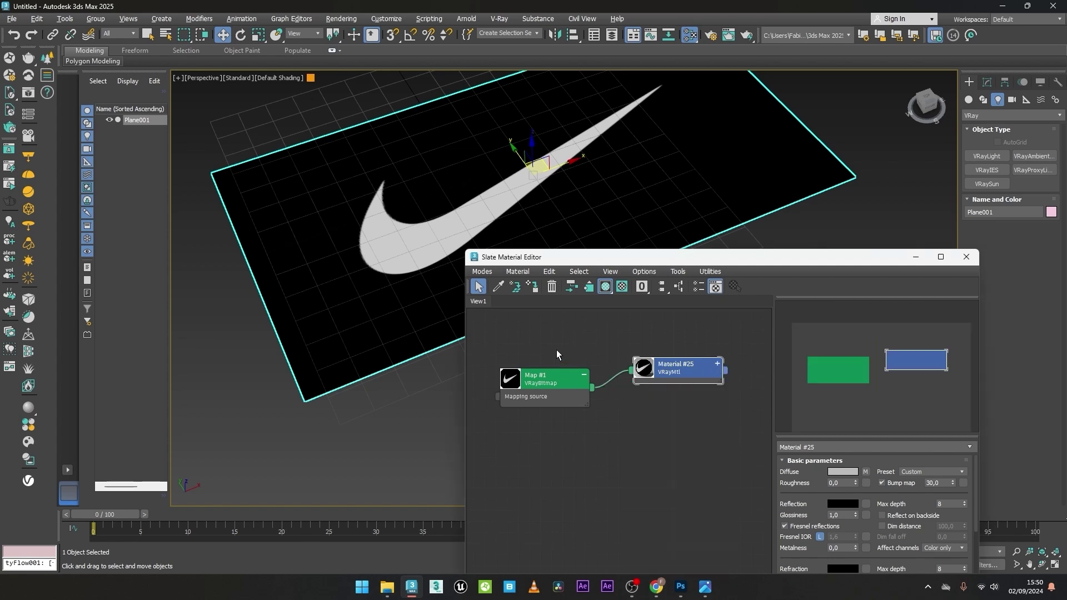
left_click_drag(531, 347, 689, 407)
left_click_drag(570, 382, 548, 449, "shift")
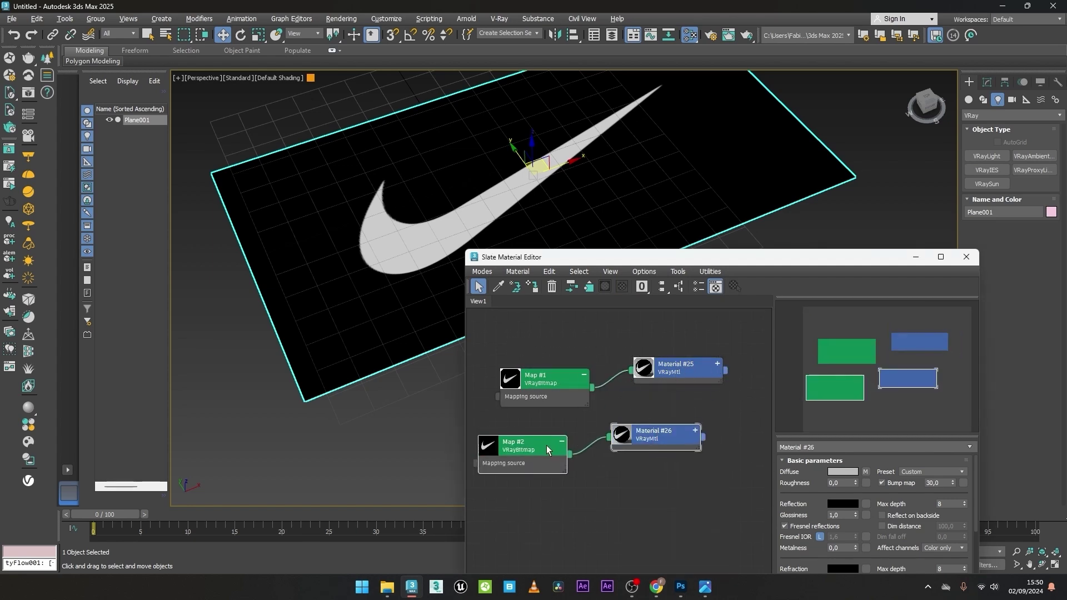
double_click(547, 449)
left_click(946, 485)
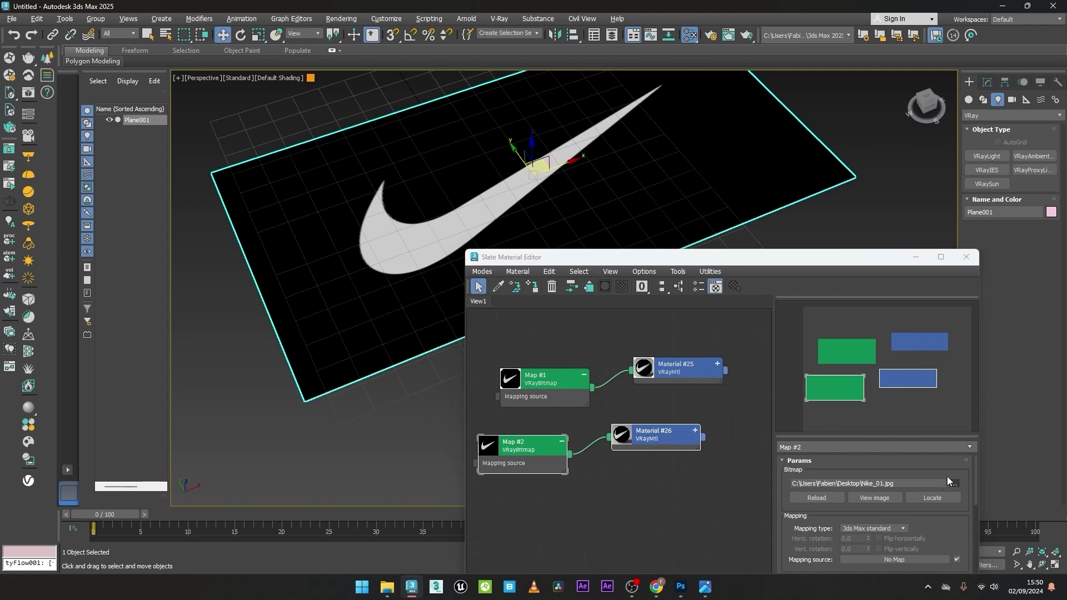
double_click(501, 103)
- Move the material editor aside and hide Plane001 in the Scene Explorer
left_click(672, 421)
left_click_drag(674, 257, 643, 313)
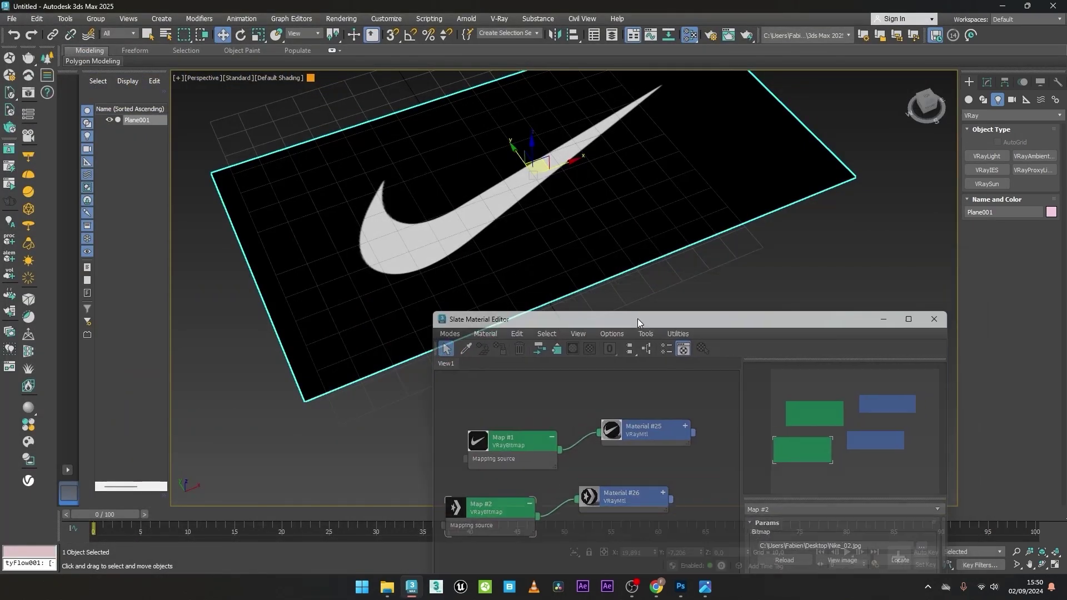
left_click(112, 119)
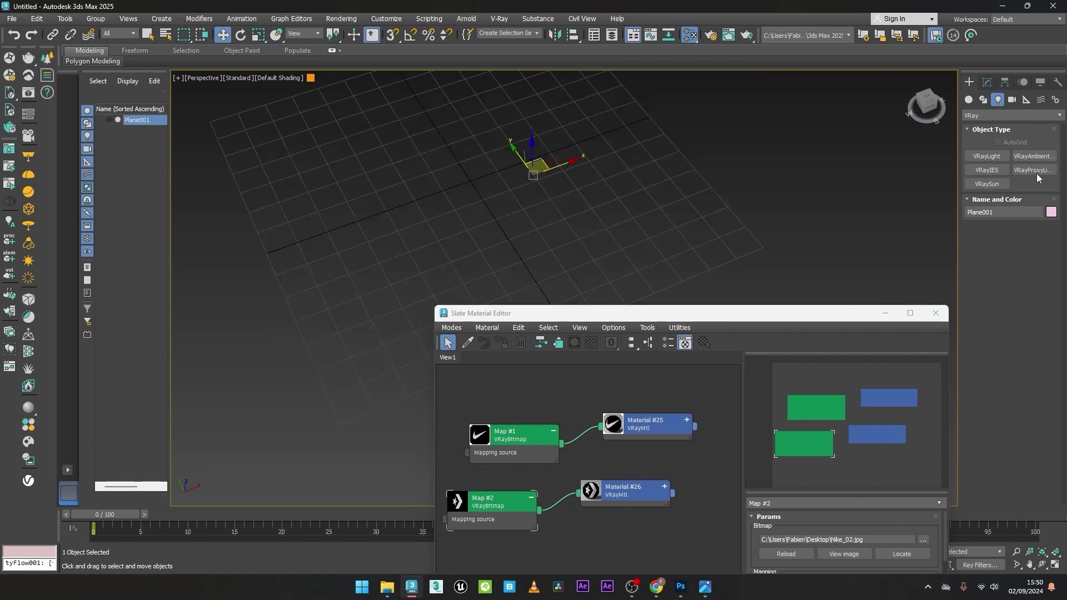
- Create a tyFlow object in the scene and open its flow editor
left_click(967, 100)
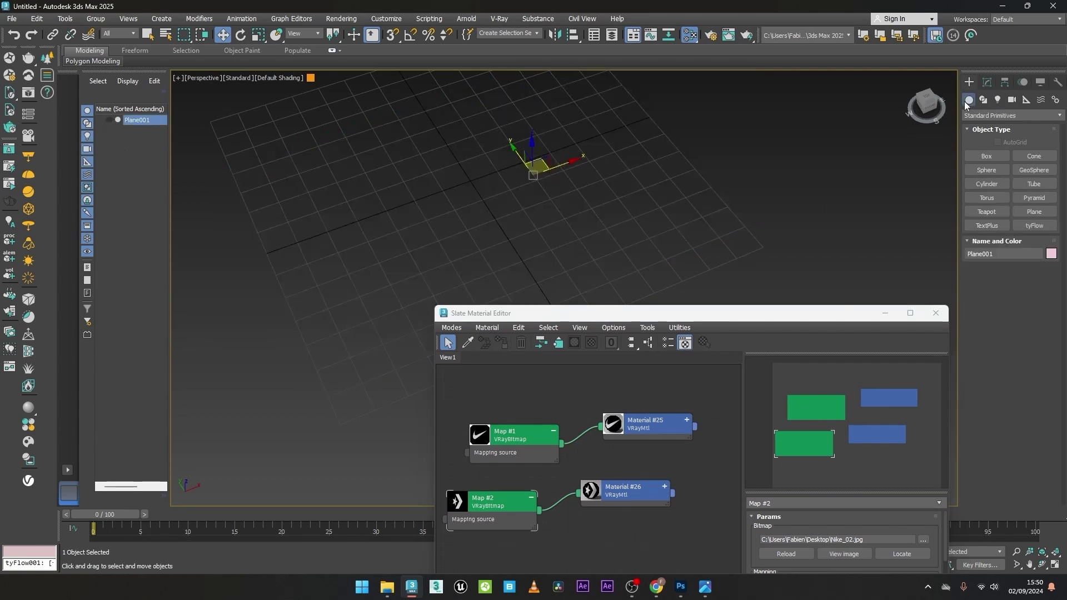
left_click(1031, 225)
left_click_drag(751, 225, 780, 253)
left_click(987, 82)
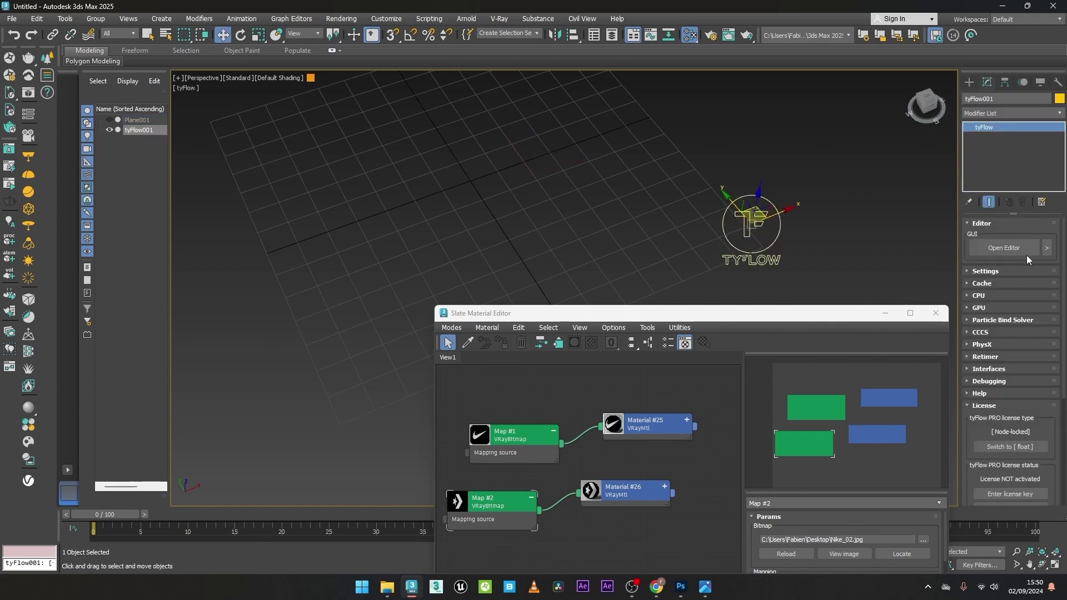
left_click(1004, 247)
- Add a Birth event with End frame 0 and a total of 10000 particles
left_click_drag(232, 392, 442, 218)
left_click(805, 131)
type("0")
key("Return")
left_click(808, 146)
type("1")
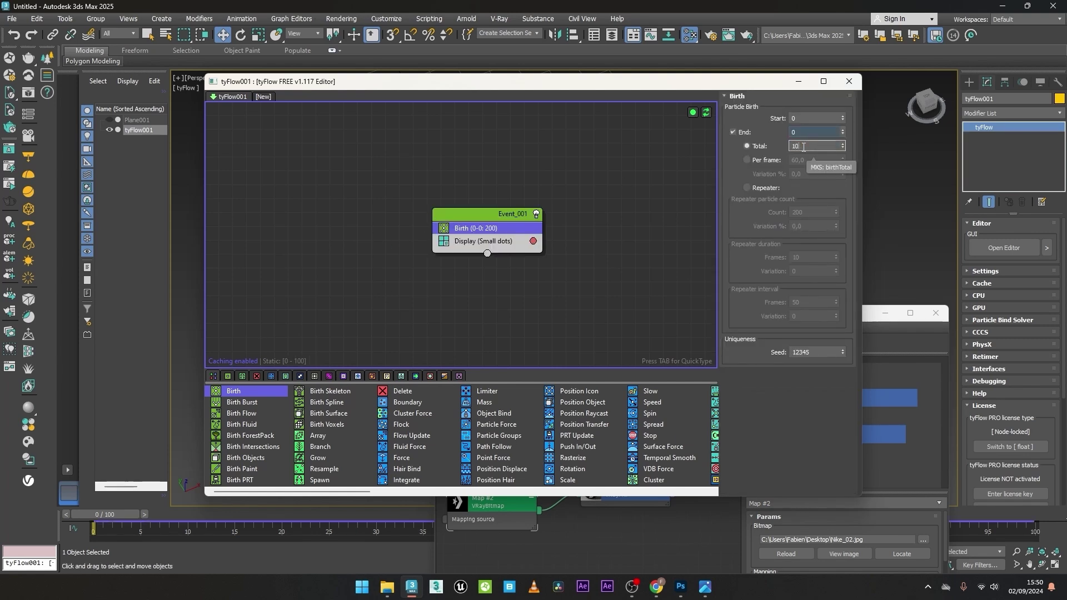
key("Return")
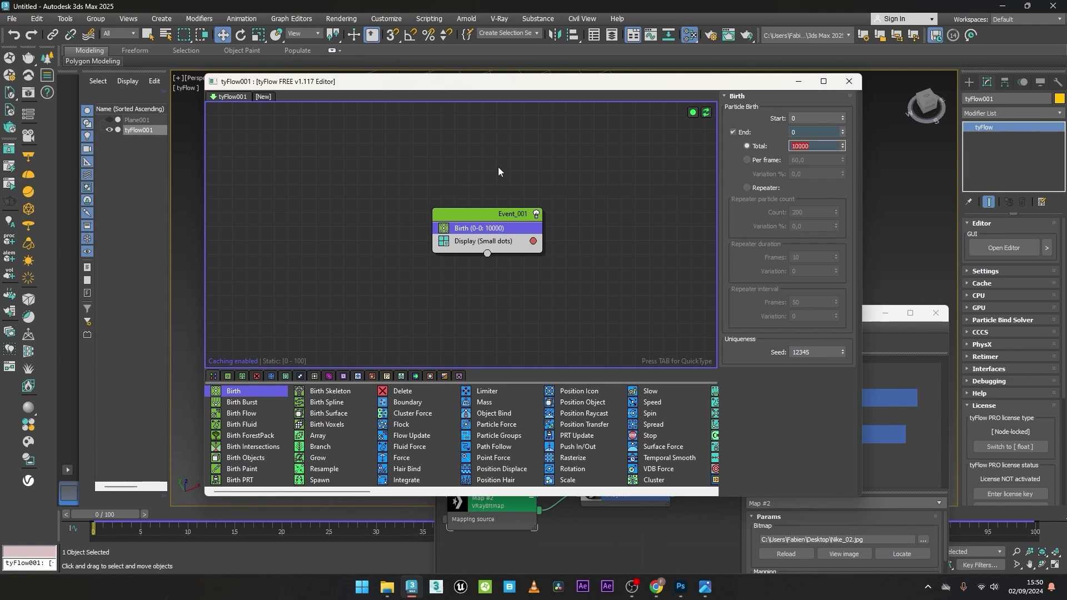
- Add a Position Object operator that emits particles from Plane001
key("Tab")
type("posi")
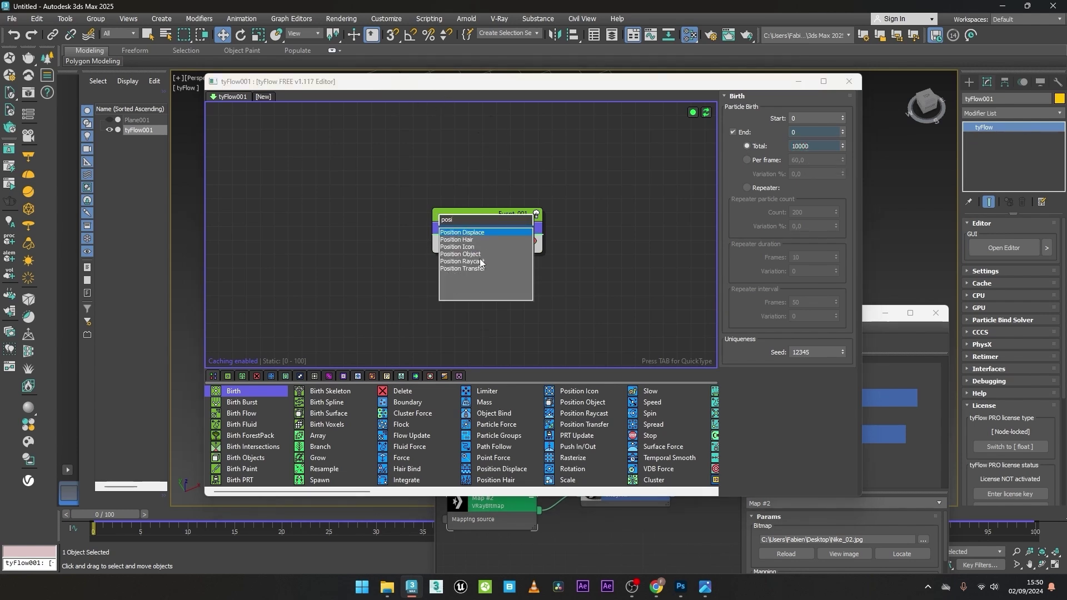
left_click(481, 254)
left_click(764, 255)
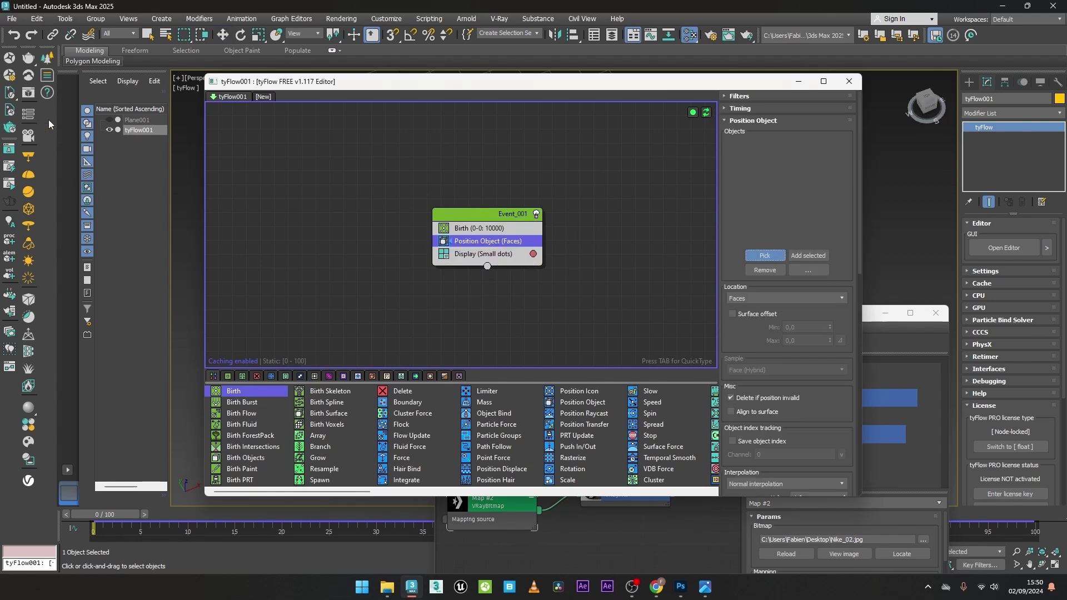
left_click(148, 119)
left_click_drag(381, 82, 503, 337)
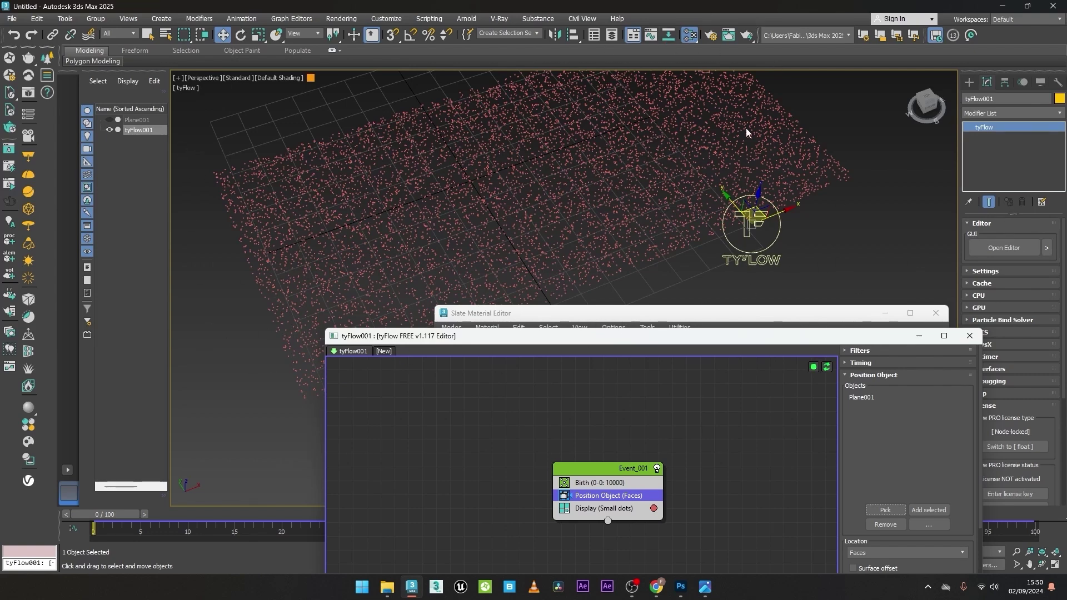
left_click_drag(583, 335, 486, 99)
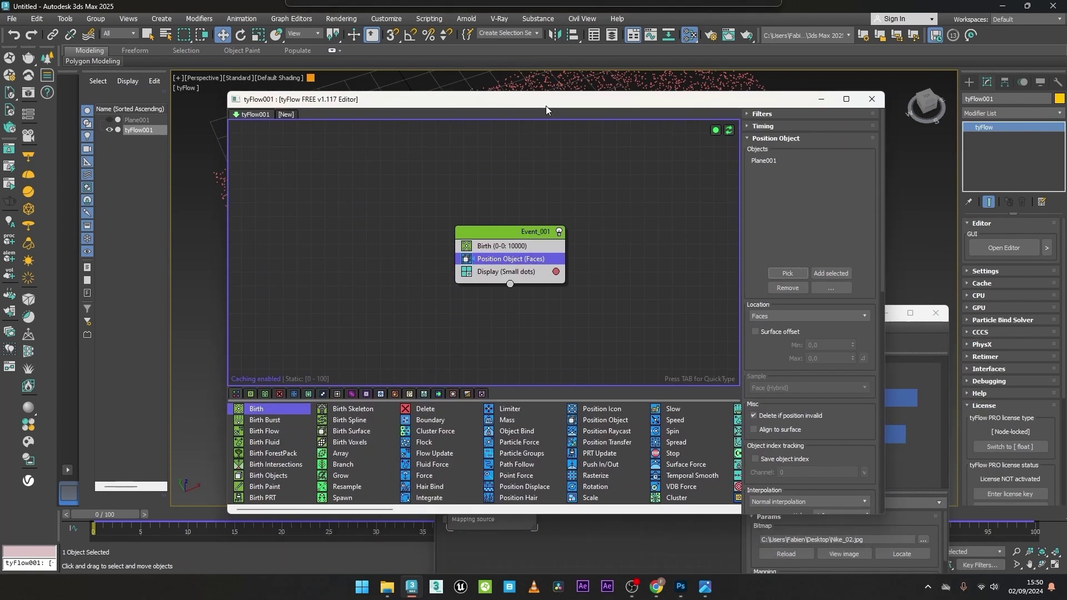
left_click_drag(789, 436, 788, 304)
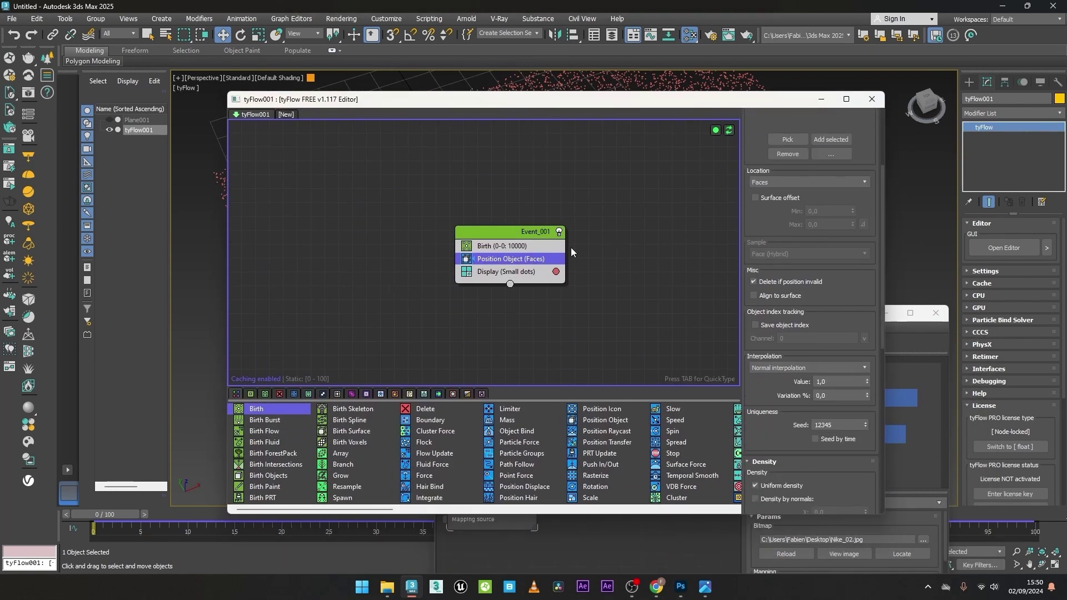
scroll(780, 354, "down", 5)
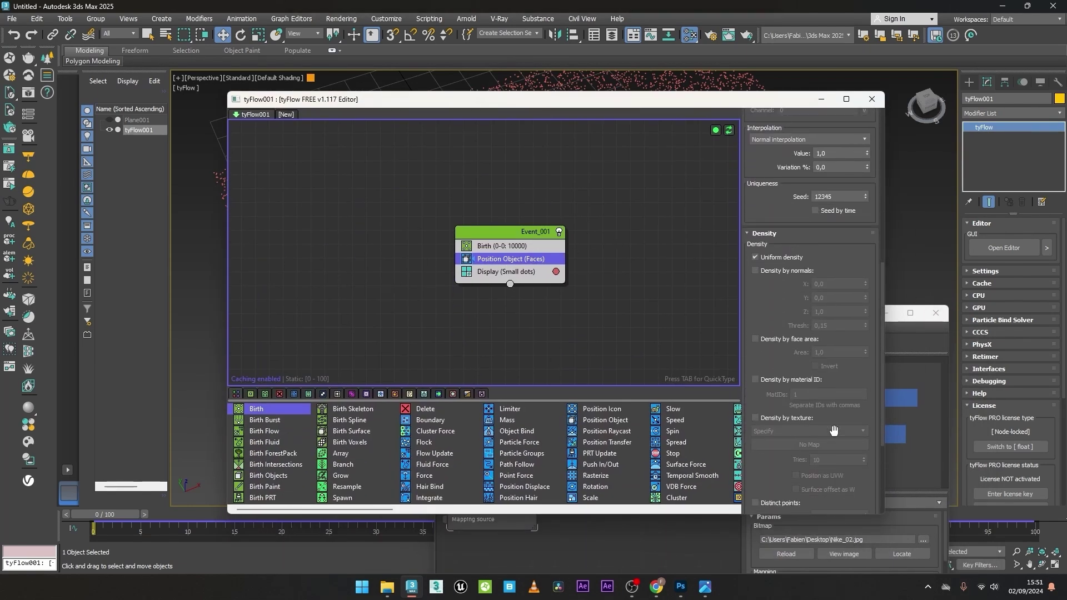
- Enable density by texture and connect the Converse bitmap Map #2 as an instance
left_click(772, 418)
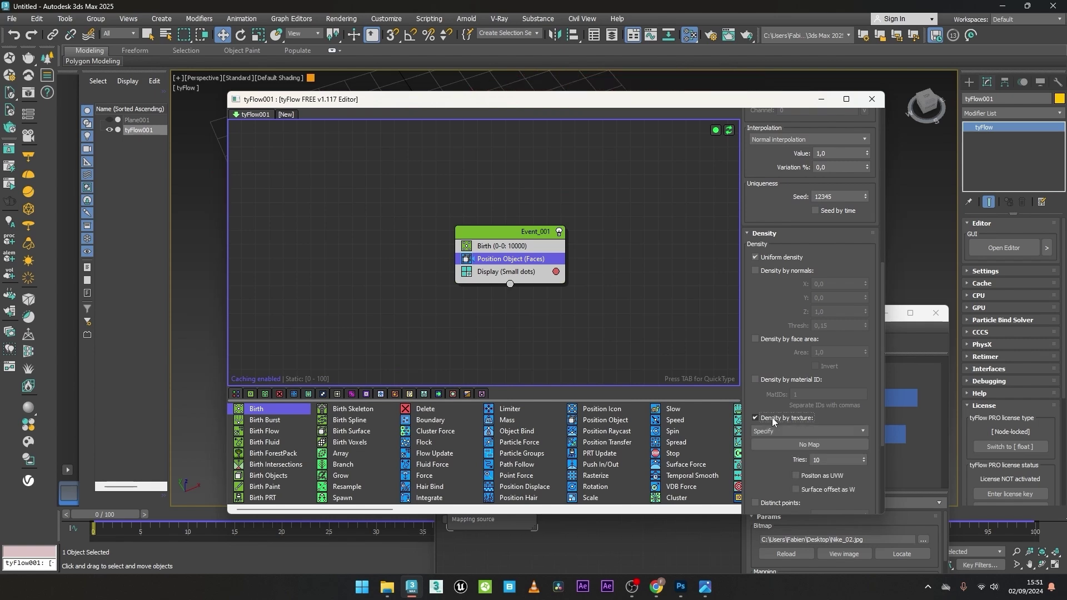
left_click(895, 321)
left_click(514, 491)
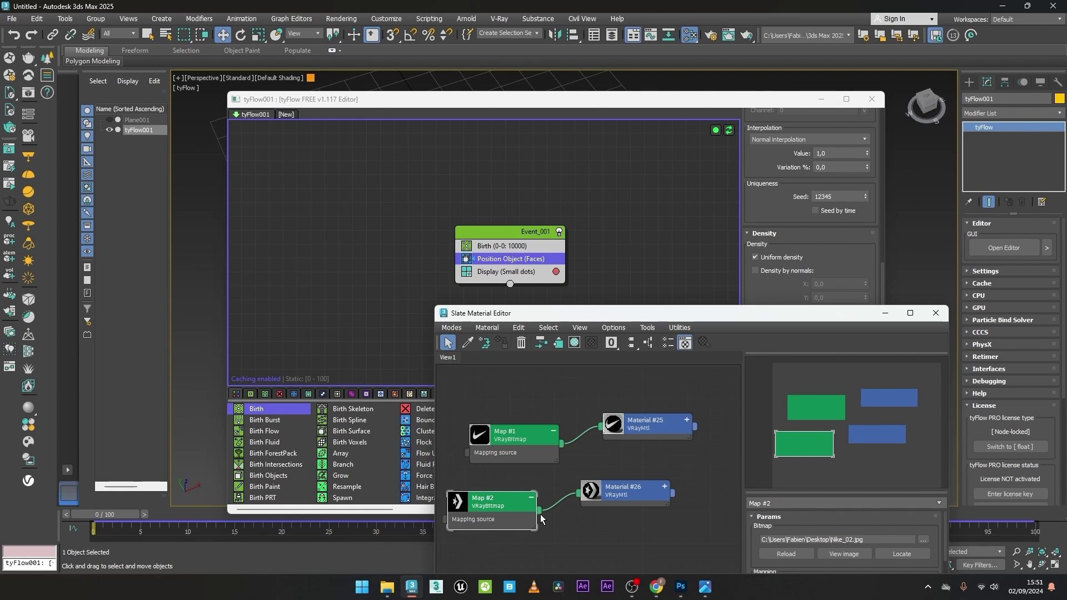
left_click_drag(652, 315, 388, 257)
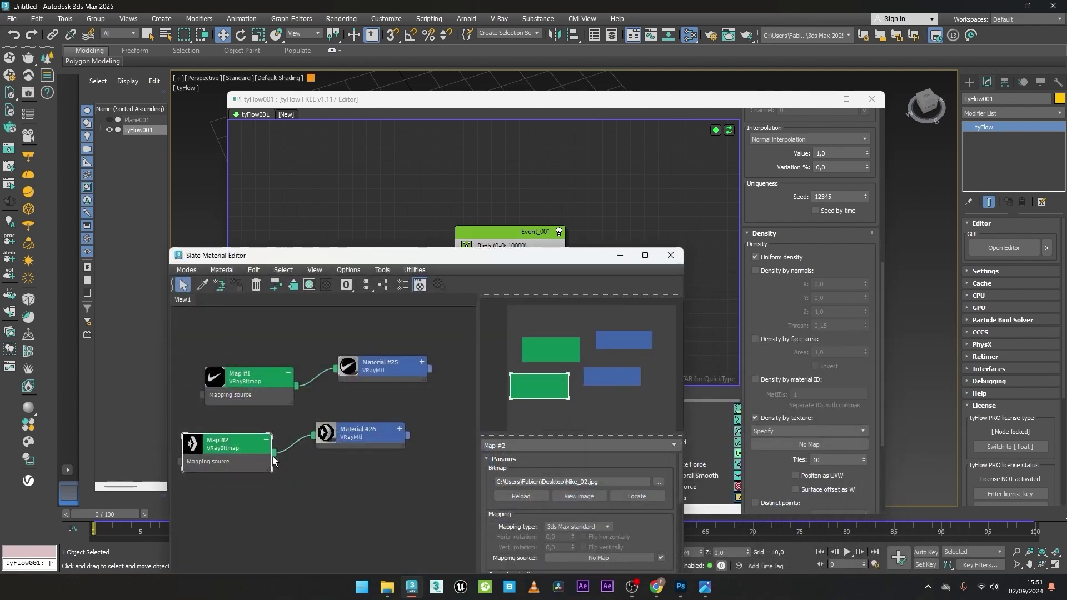
left_click_drag(289, 467, 812, 445)
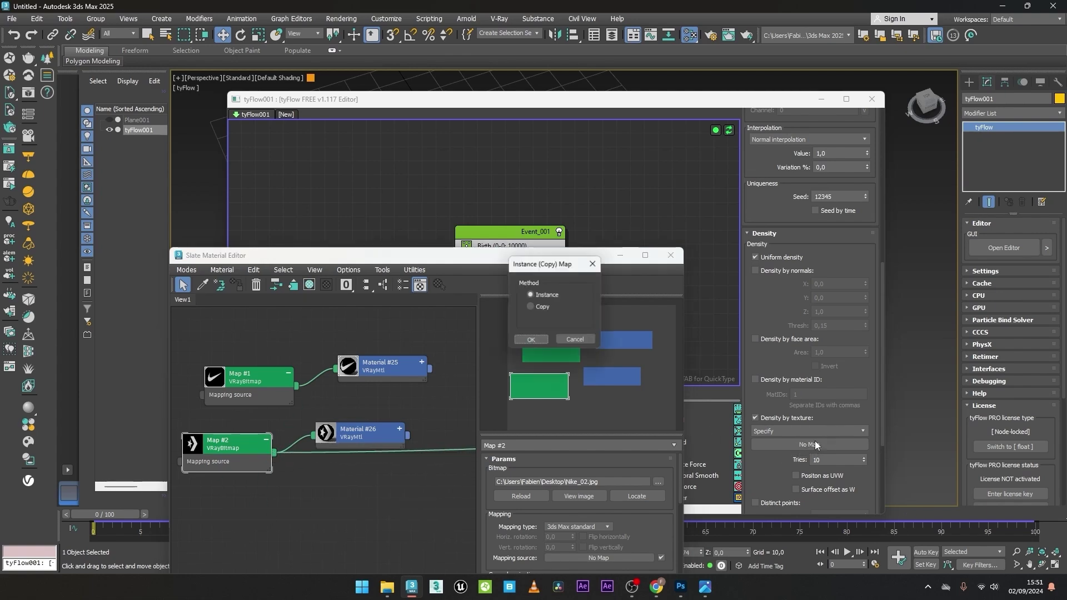
left_click(531, 340)
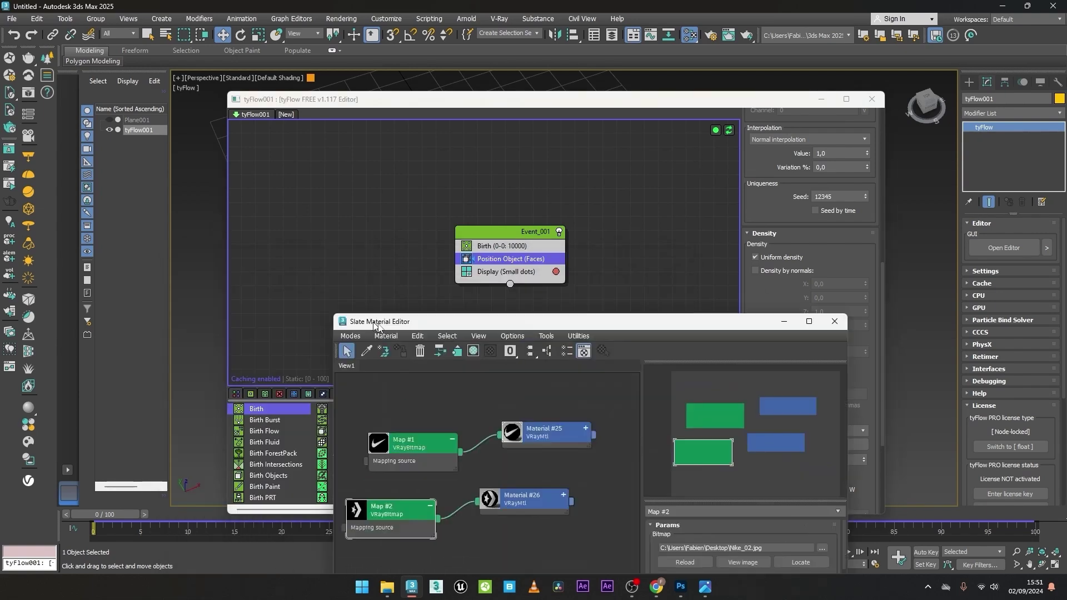
left_click_drag(558, 103, 581, 291)
scroll(536, 186, "up", 2)
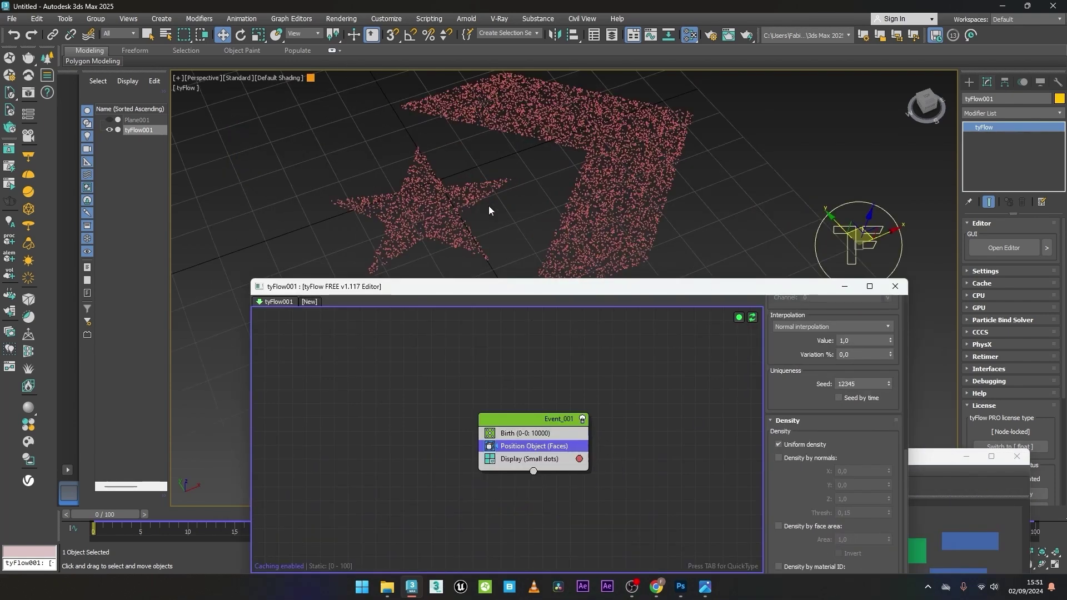
- Copy Event_001 and paste a duplicate event to its right
left_click_drag(445, 288, 443, 267)
left_click_drag(524, 408, 344, 332)
right_click(344, 332)
left_click(448, 323)
right_click(447, 324)
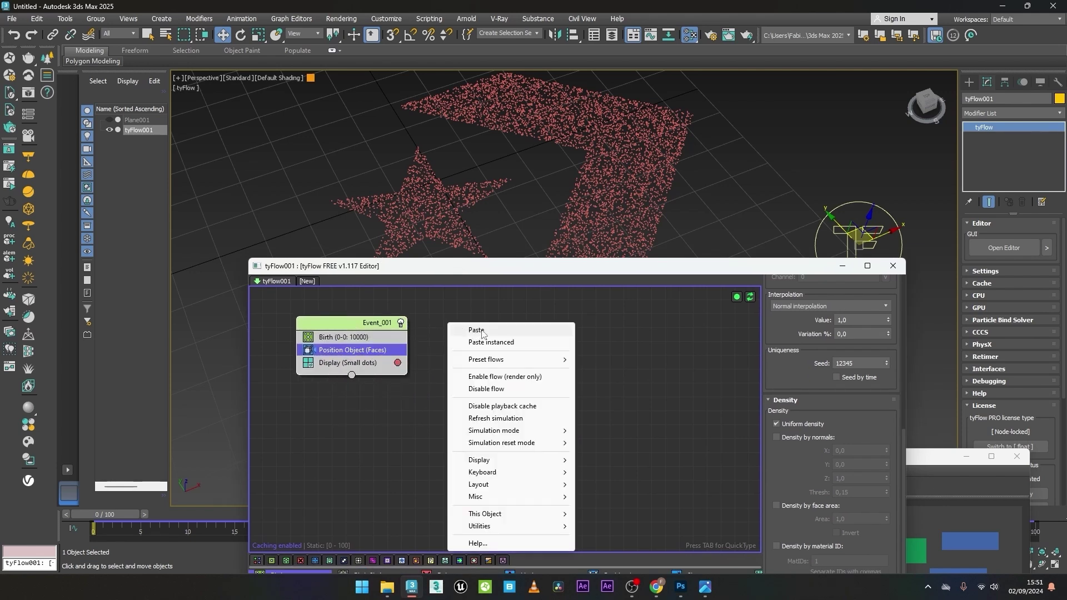
left_click(482, 333)
left_click_drag(492, 333, 531, 331)
- Connect the Nike bitmap Map #1 to the duplicate's density texture slot as an instance
left_click(543, 351)
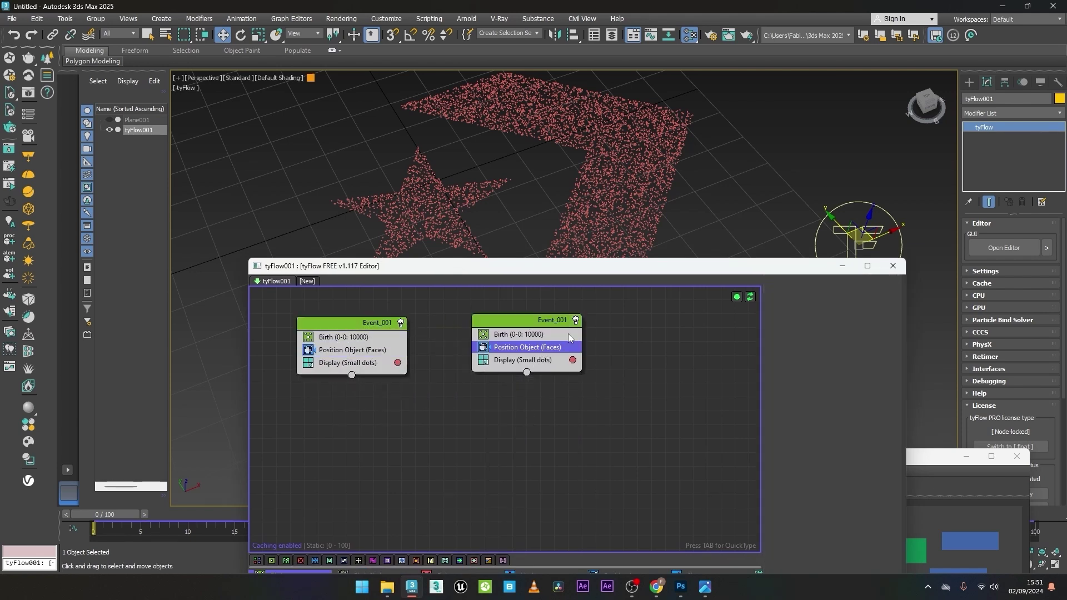
left_click_drag(556, 266, 441, 78)
scroll(785, 284, "down", 5)
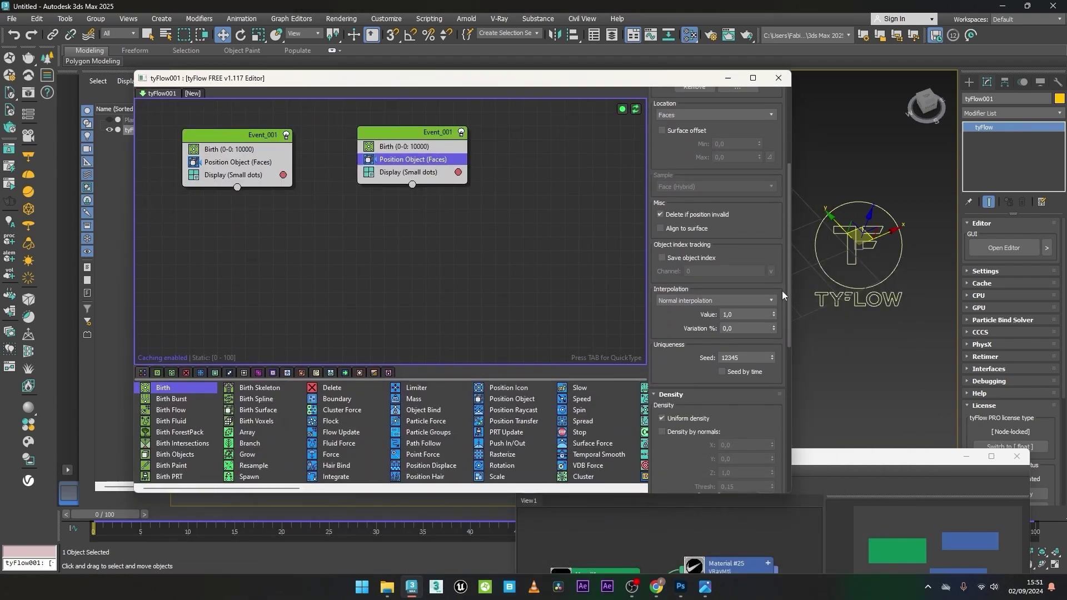
left_click_drag(785, 284, 775, 355)
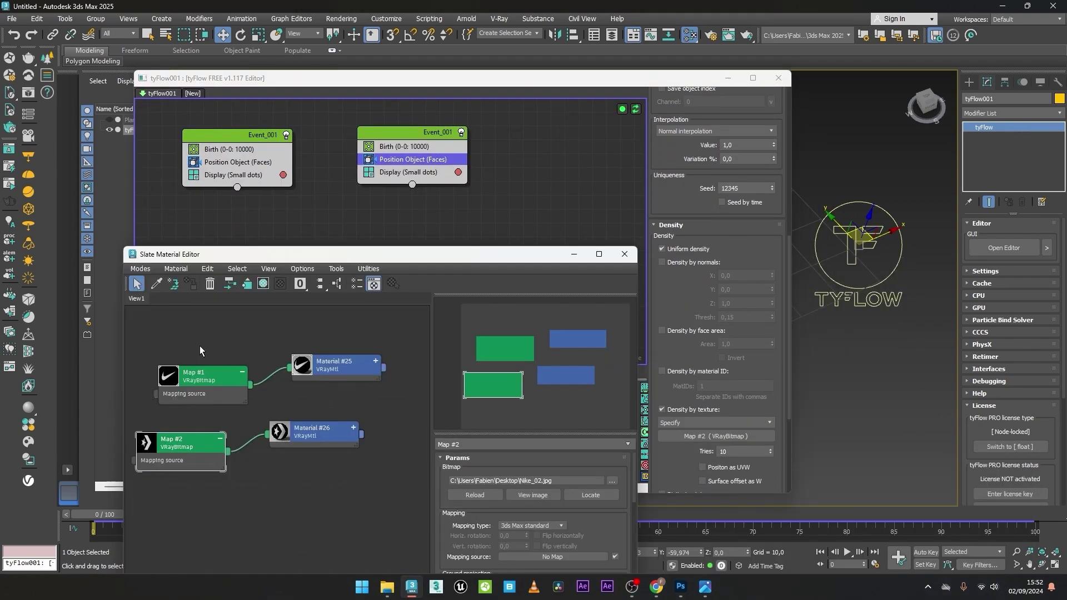
left_click_drag(251, 385, 737, 440)
key("Return")
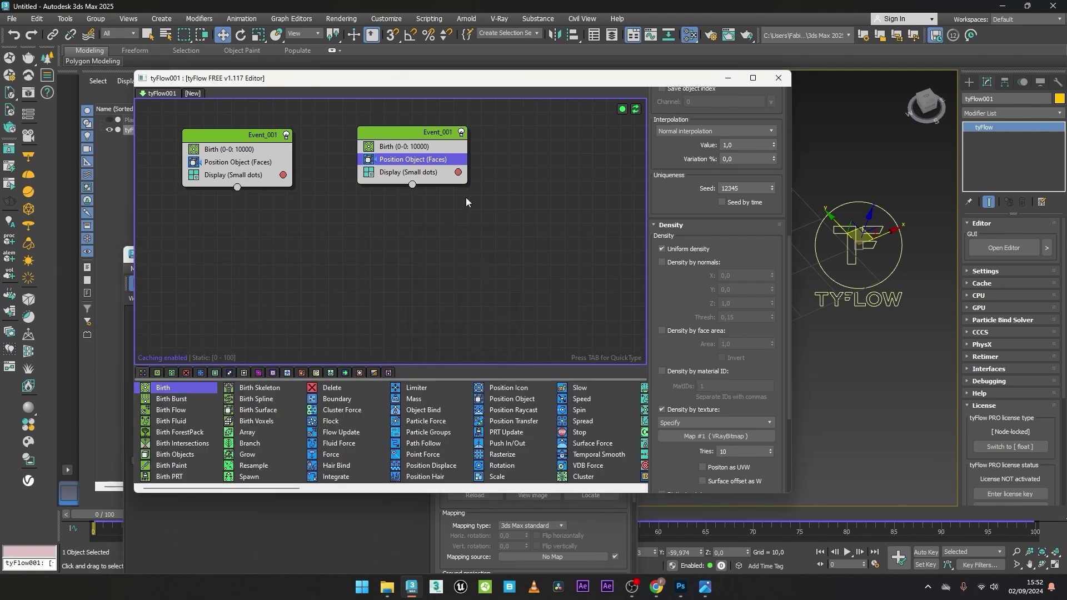
- Set the duplicate event's particle display colour to white and minimize the Slate editor
left_click(458, 172)
left_click_drag(583, 285, 580, 299)
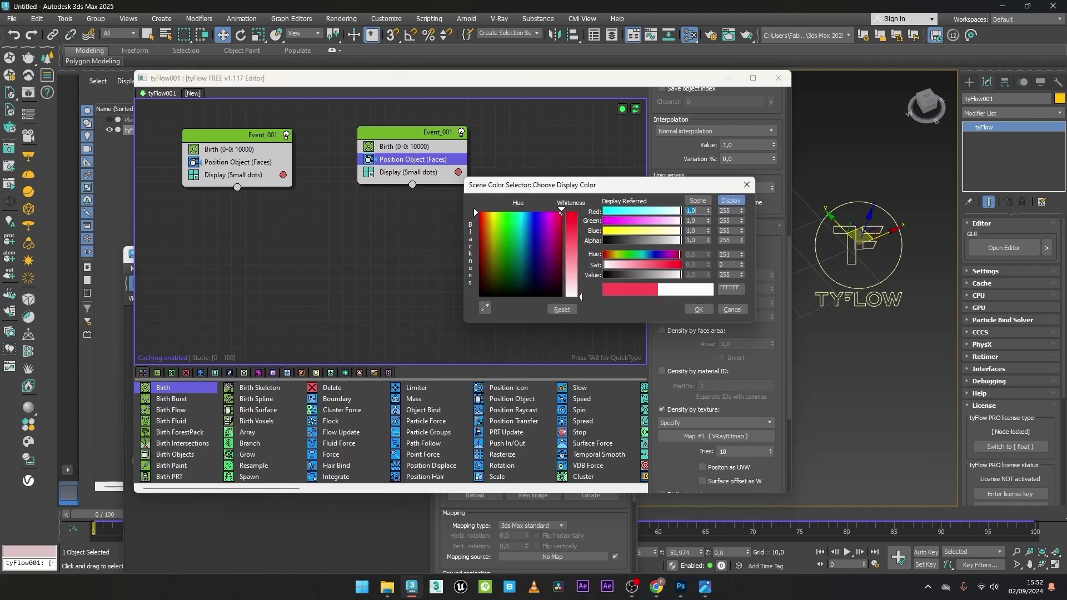
left_click(698, 309)
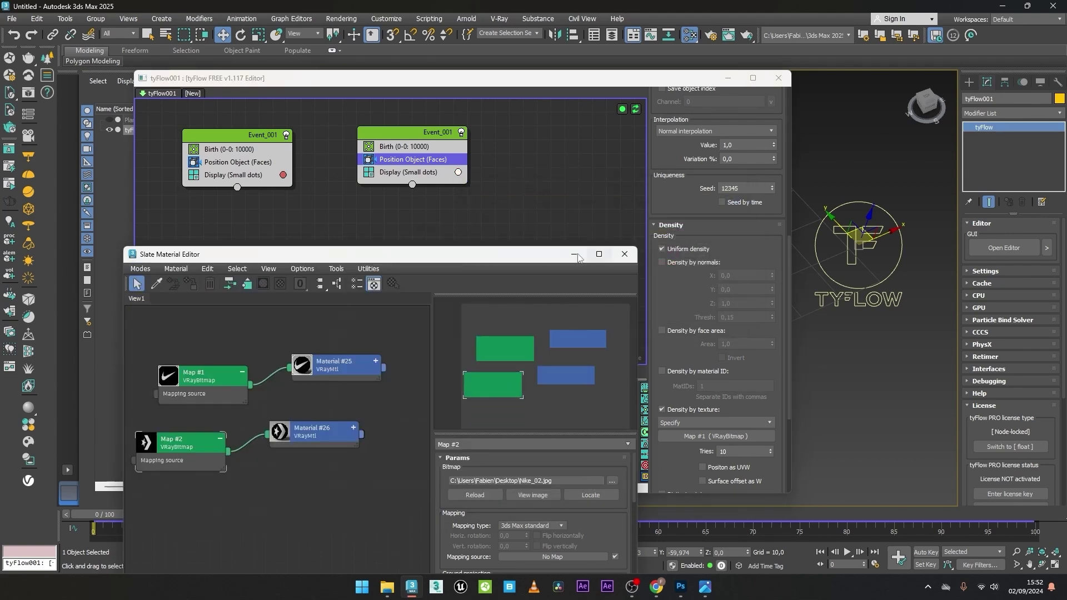
left_click_drag(498, 266, 697, 297)
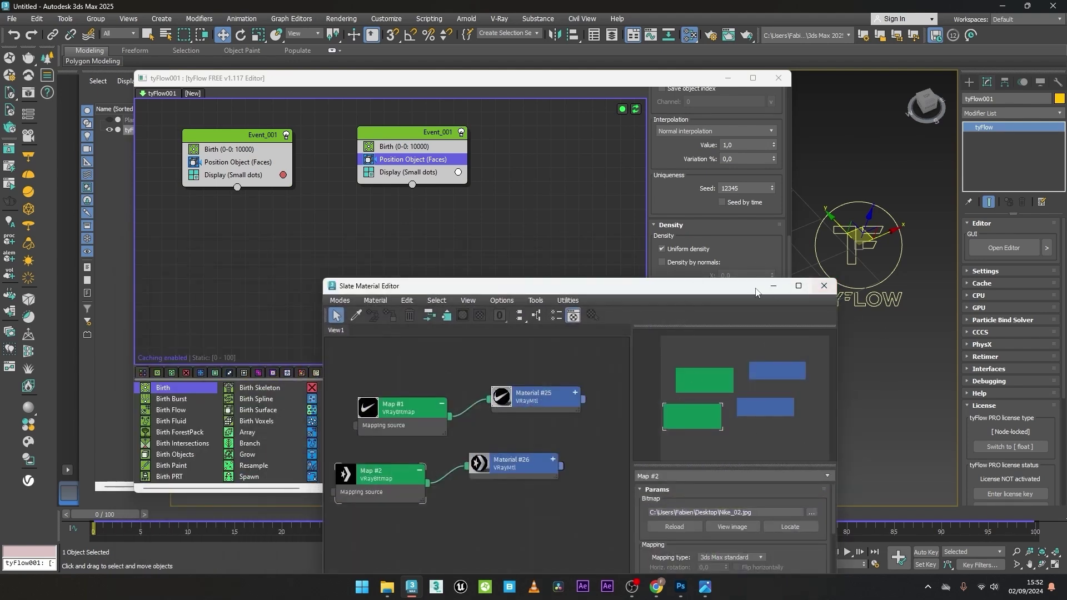
left_click(773, 285)
left_click_drag(645, 82, 736, 320)
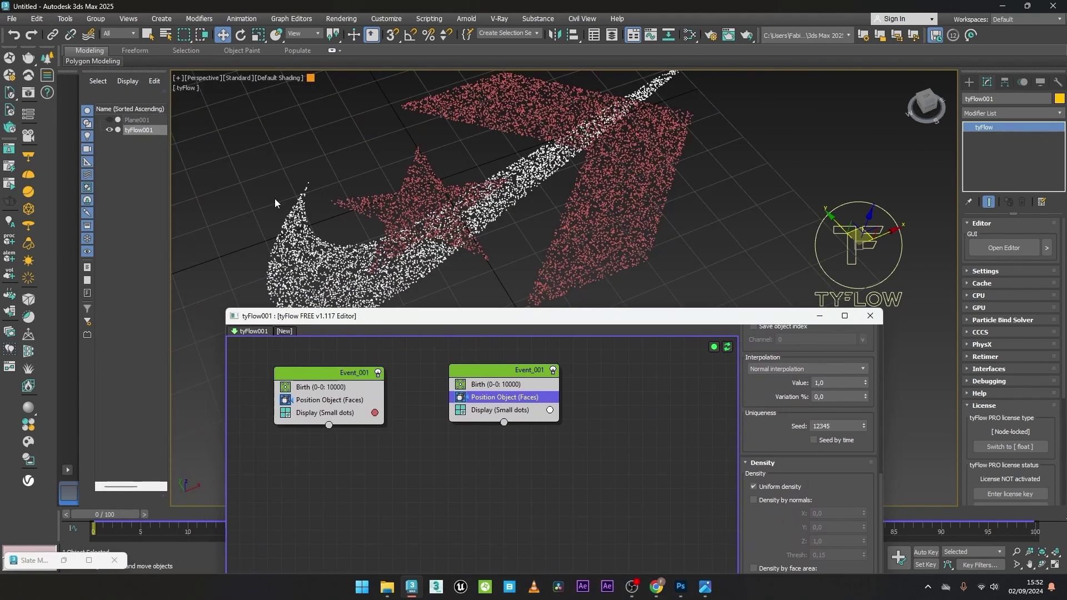
- Add a Set Target operator to the second event with mode By proximity
left_click(552, 387)
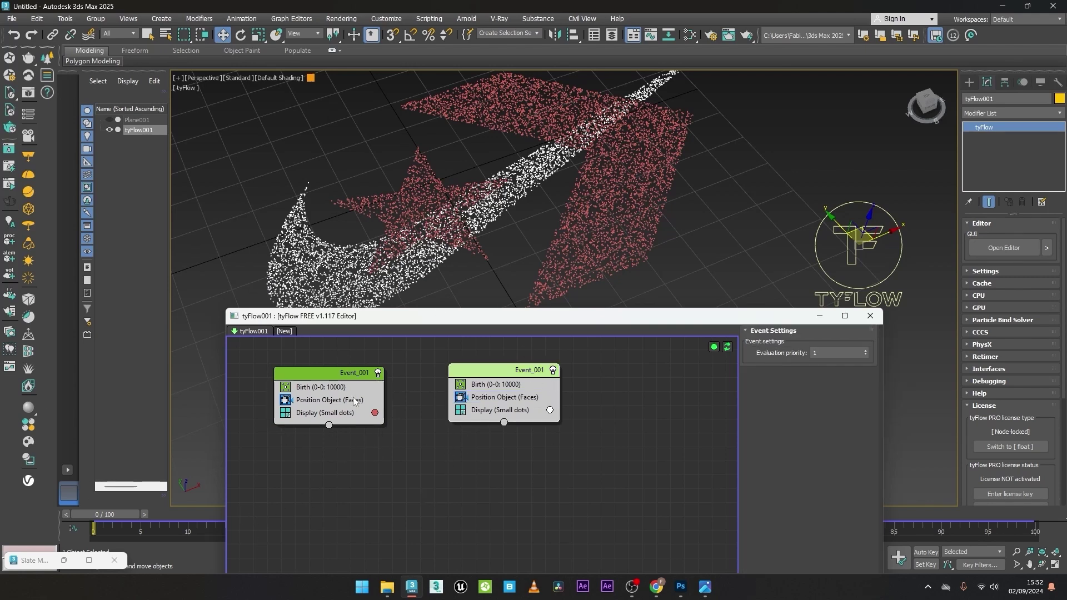
left_click(497, 398)
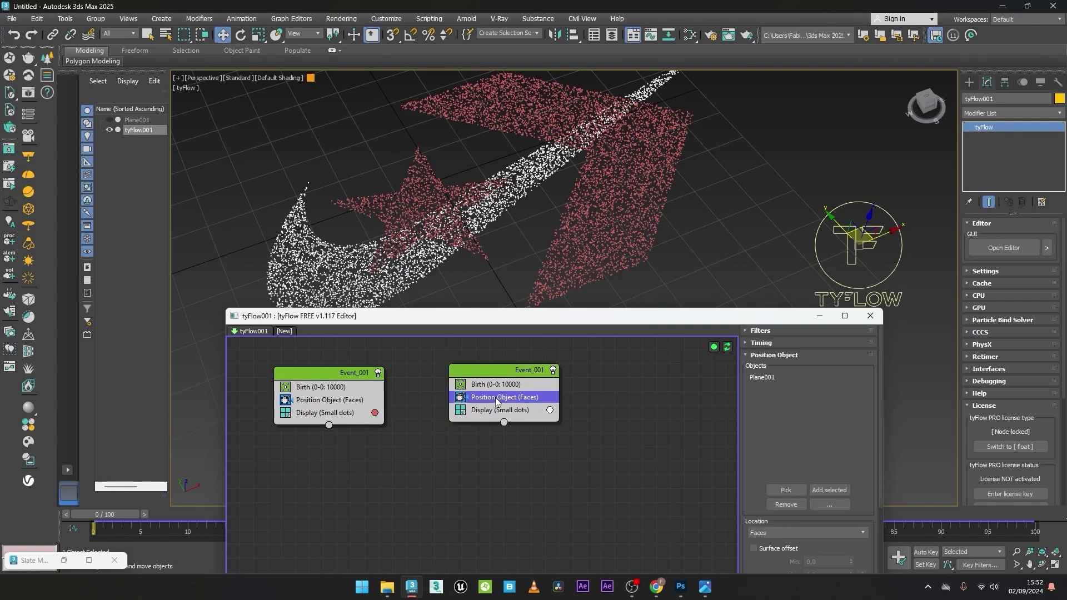
key("Tab")
type("s")
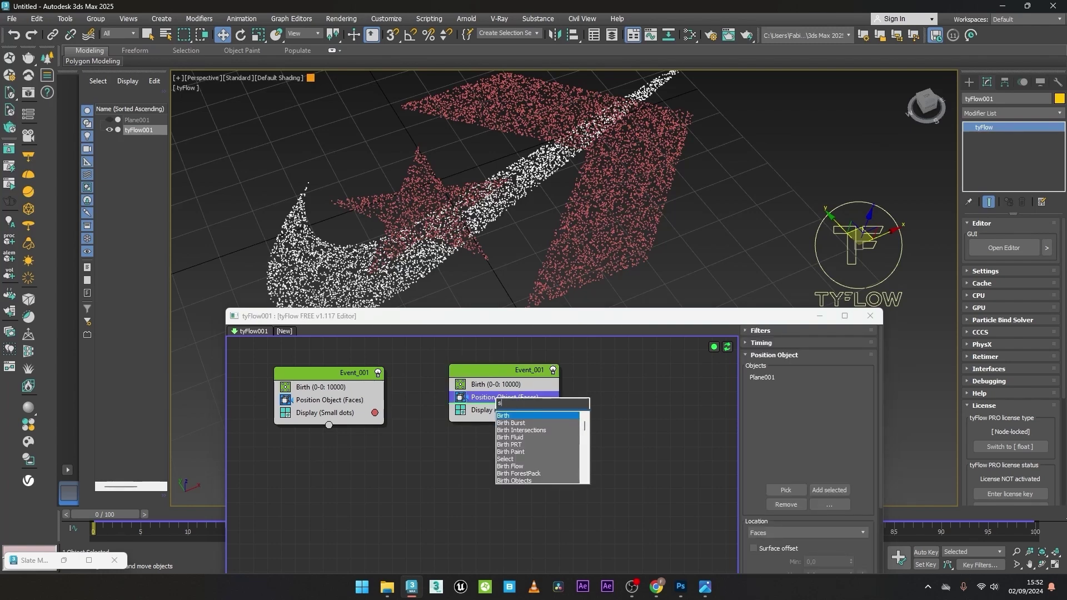
type("et t")
left_click(526, 418)
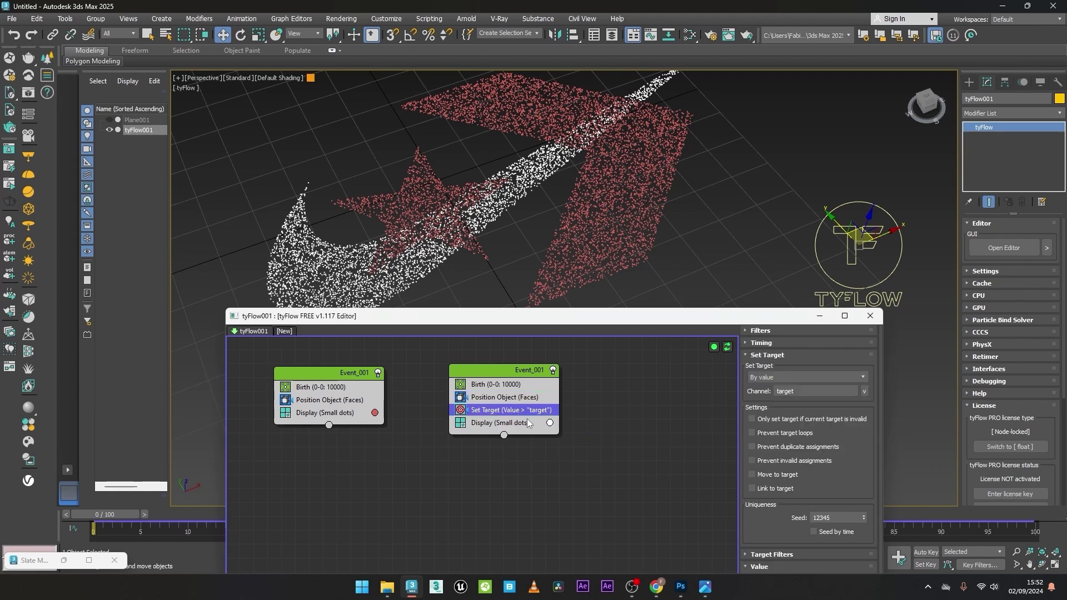
left_click(785, 382)
left_click(776, 414)
- Set the Set Target event filter to Exclude this event
left_click_drag(750, 315, 770, 104)
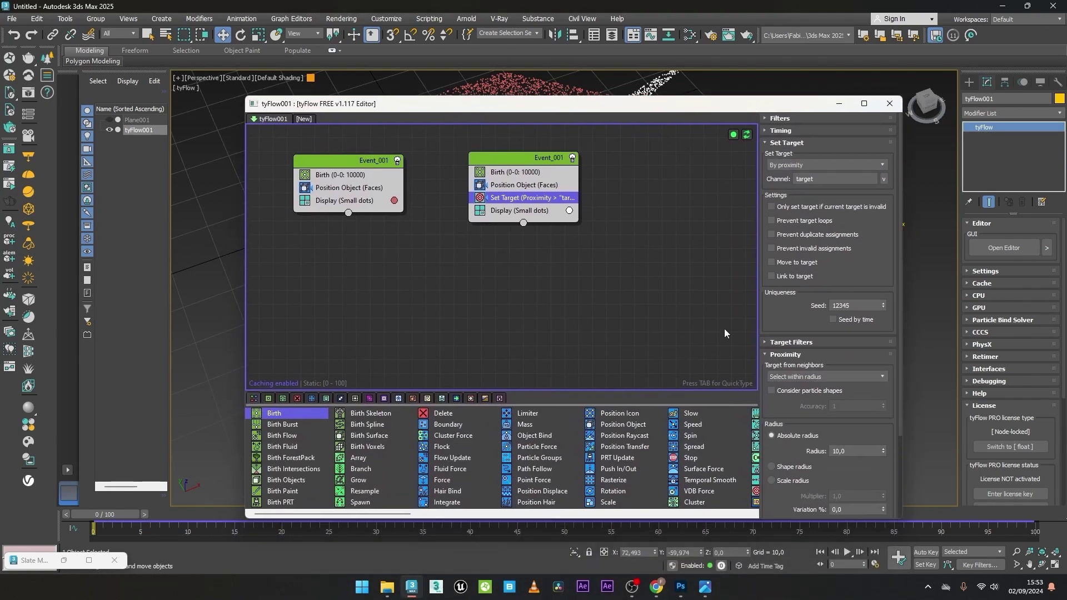
left_click(781, 342)
scroll(781, 334, "down", 5)
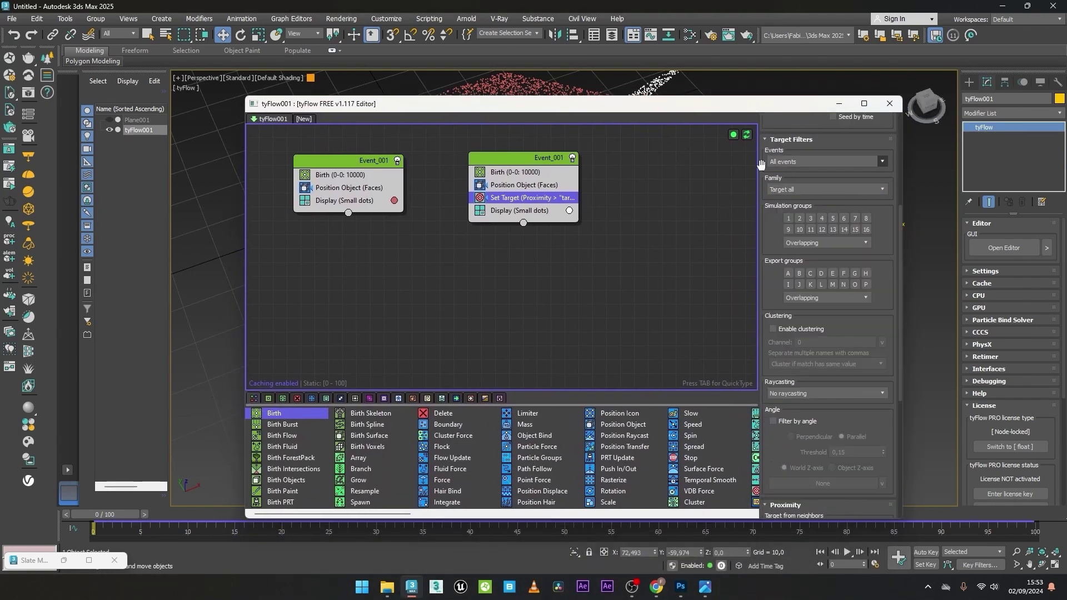
left_click(782, 163)
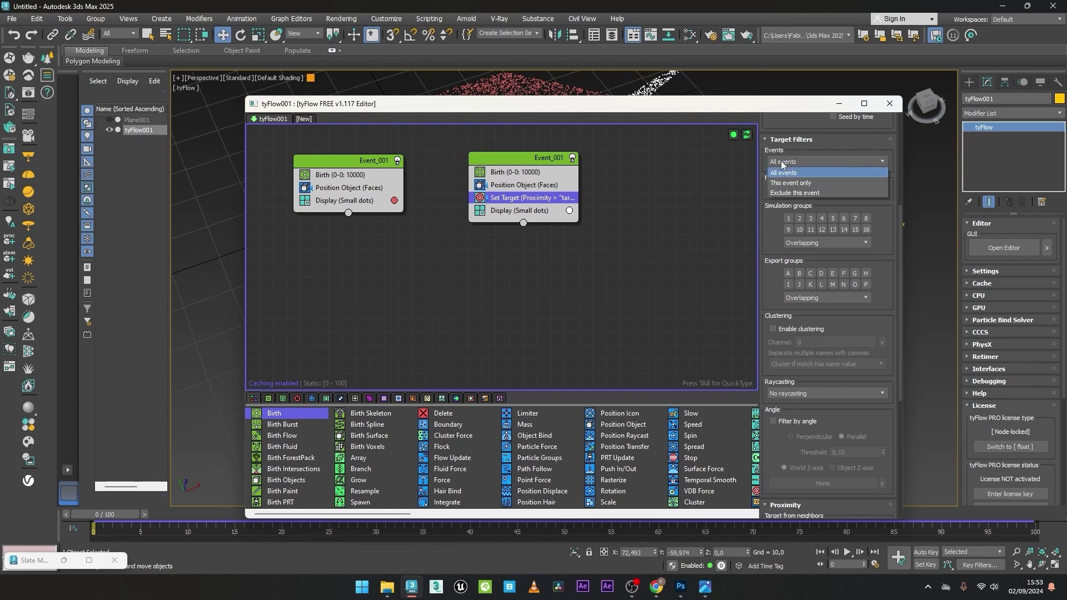
left_click(801, 192)
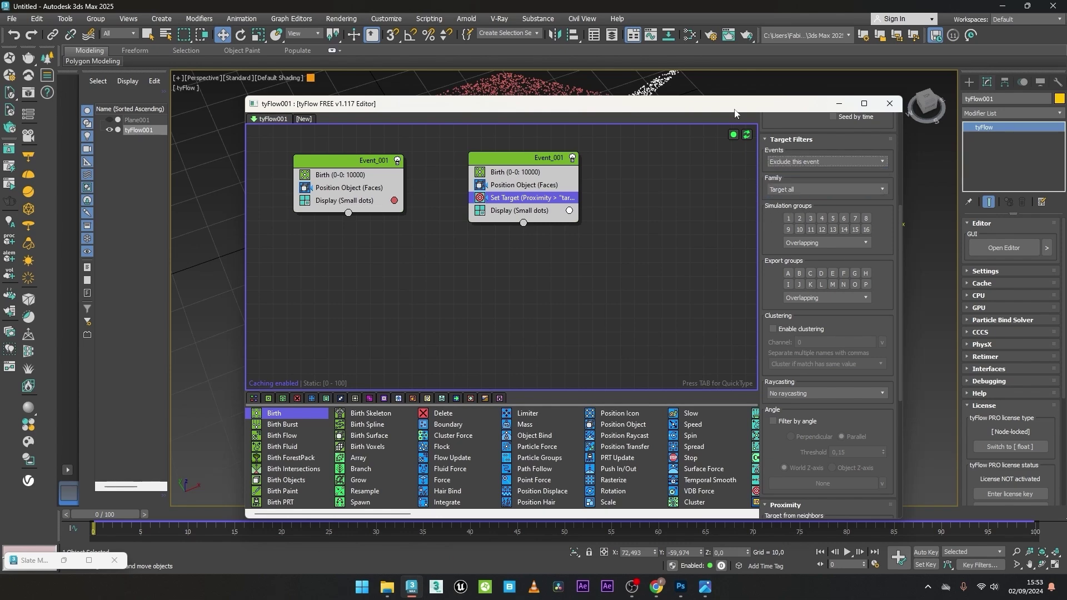
left_click_drag(735, 116, 708, 268)
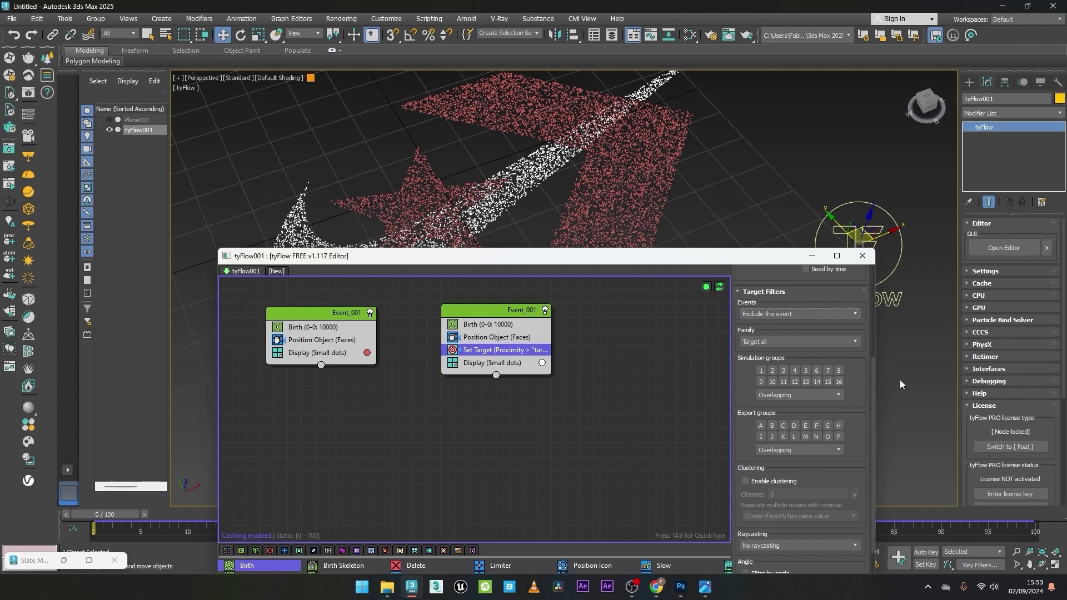
- Set the proximity radius to 1000000 and neighbor selection to Closest
scroll(763, 349, "down", 5)
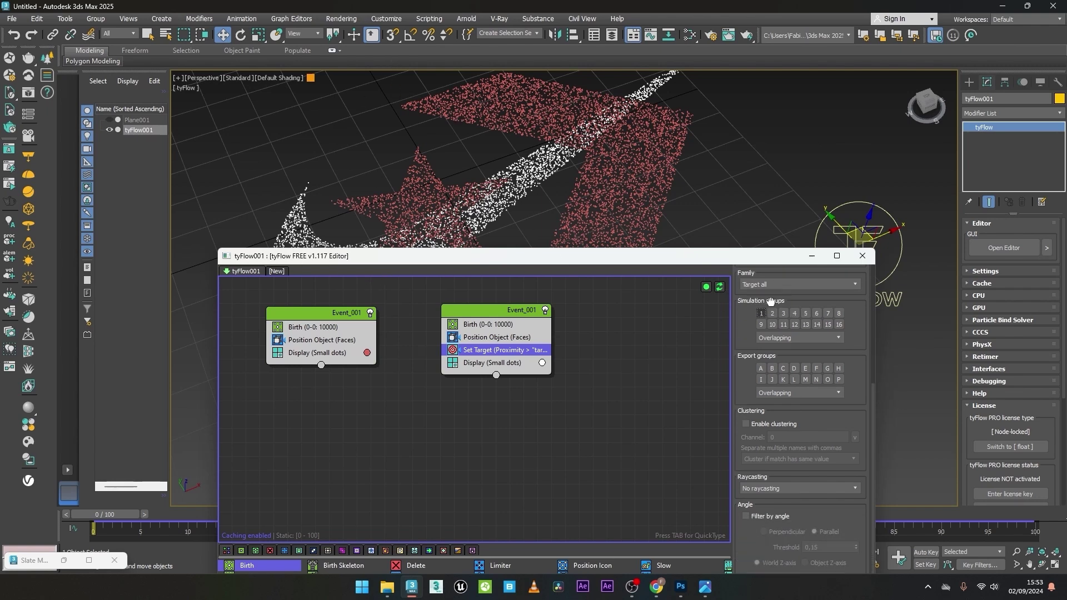
left_click_drag(744, 256, 750, 101)
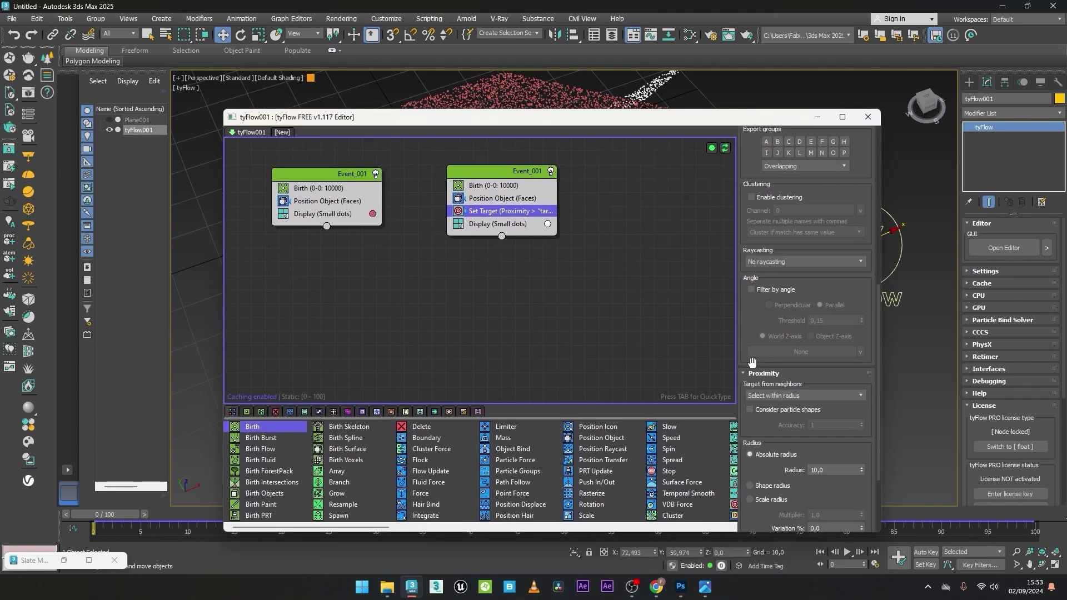
left_click(833, 470)
type("1000000")
key("Return")
scroll(877, 388, "down", 3)
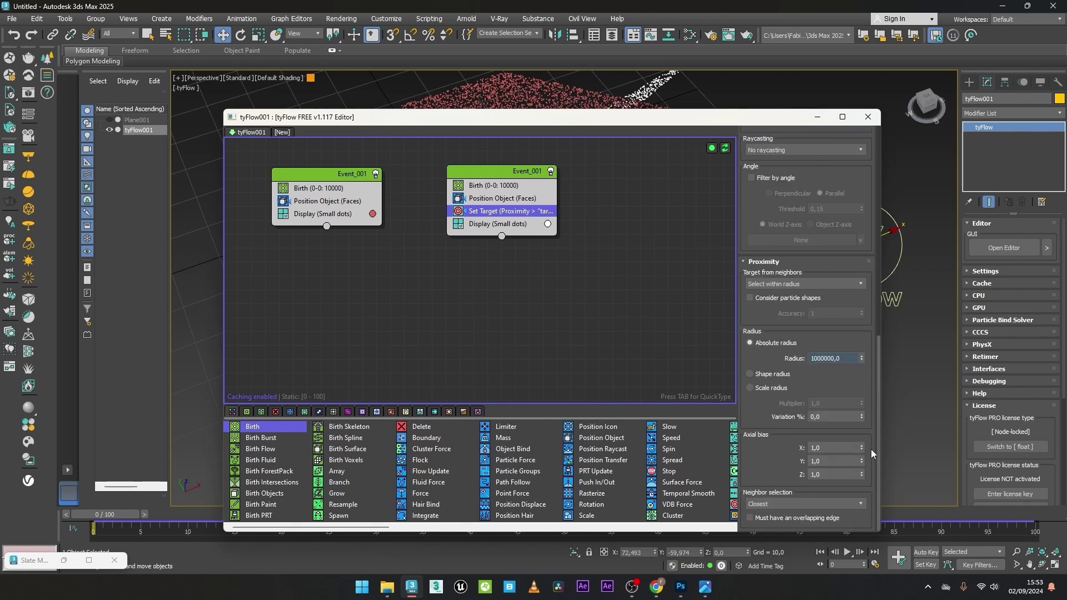
left_click(775, 504)
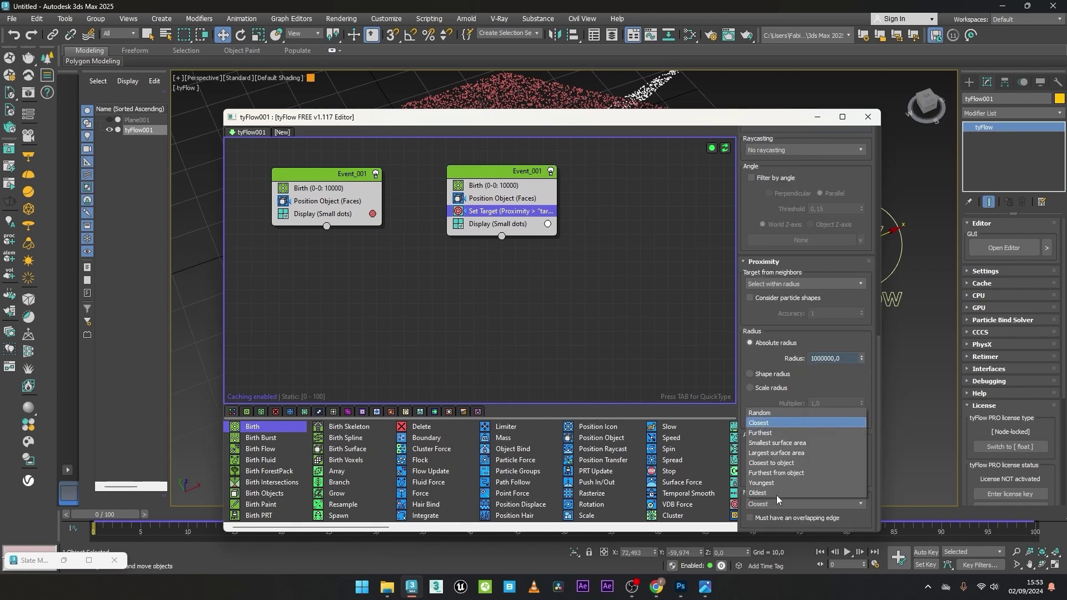
left_click(766, 425)
left_click_drag(516, 125, 598, 316)
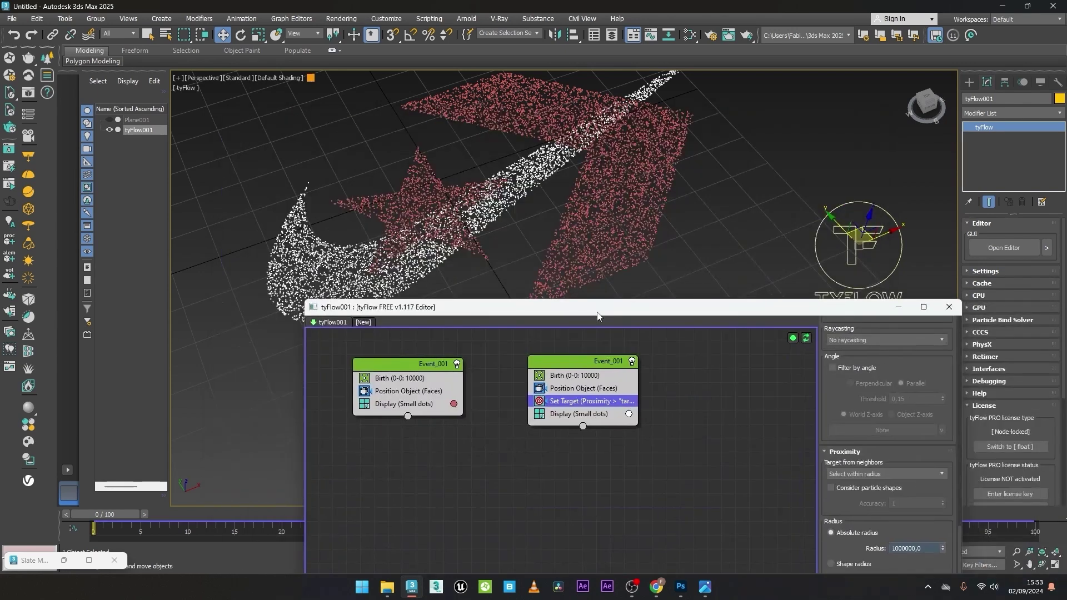
- Hide the first event's particles and add a Time Test at frame 60 with variation 10
left_click(365, 406)
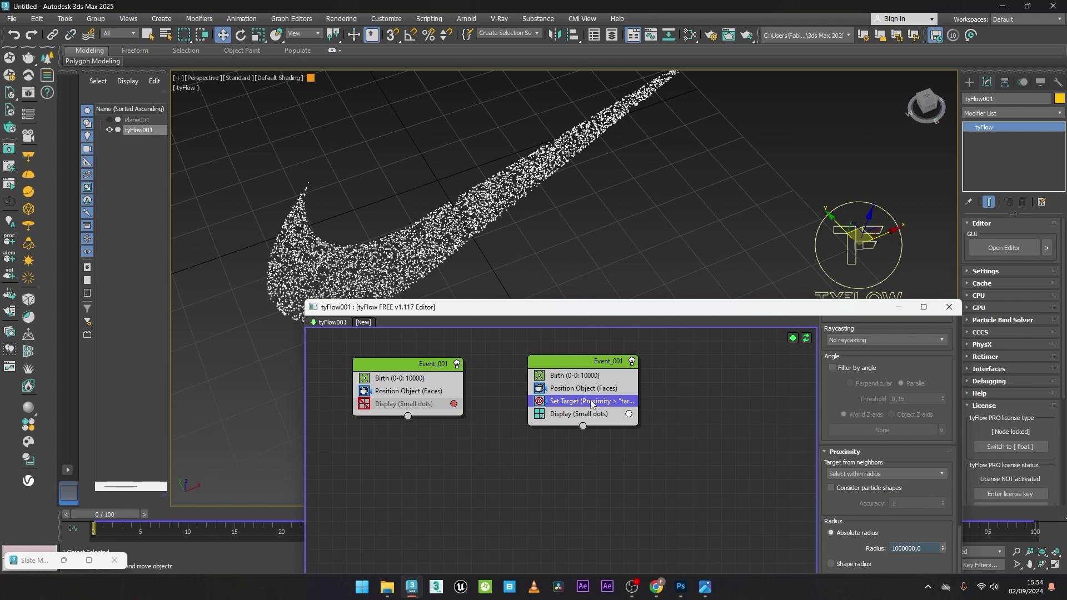
key("Tab")
type("time")
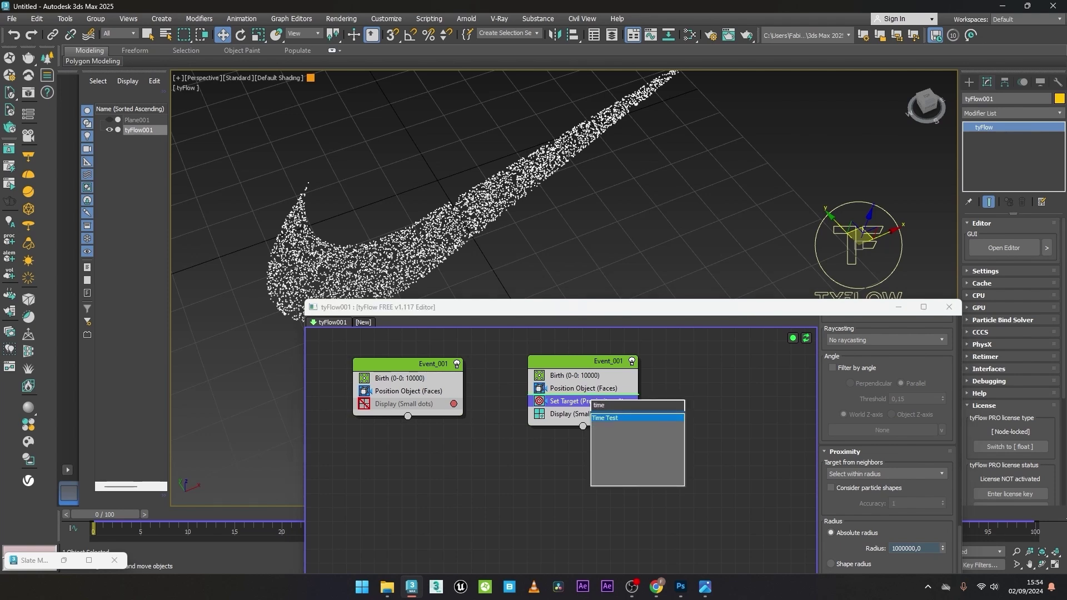
key("Return")
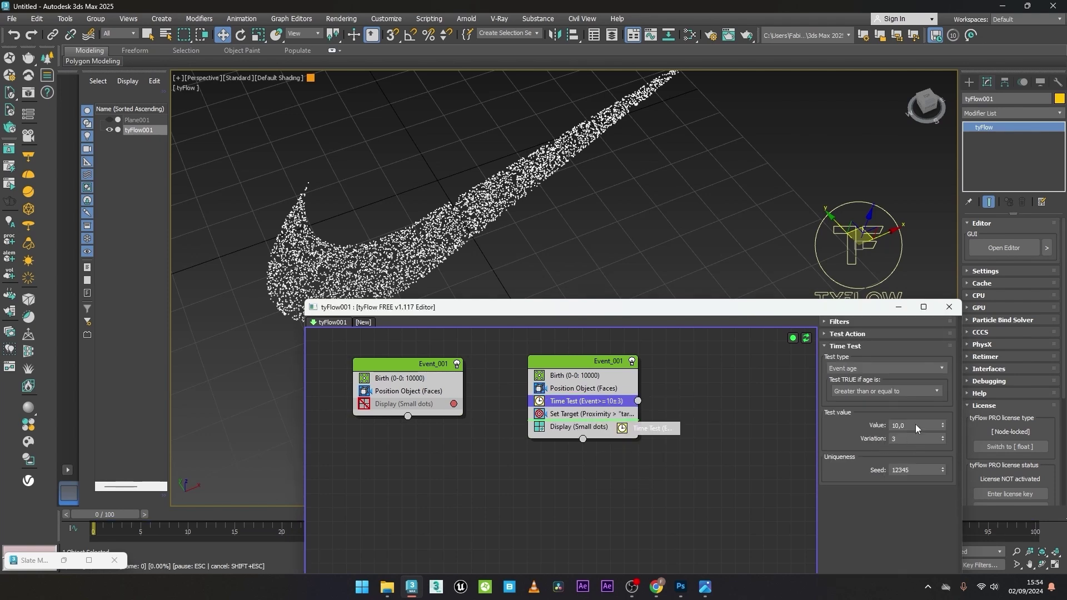
left_click(915, 425)
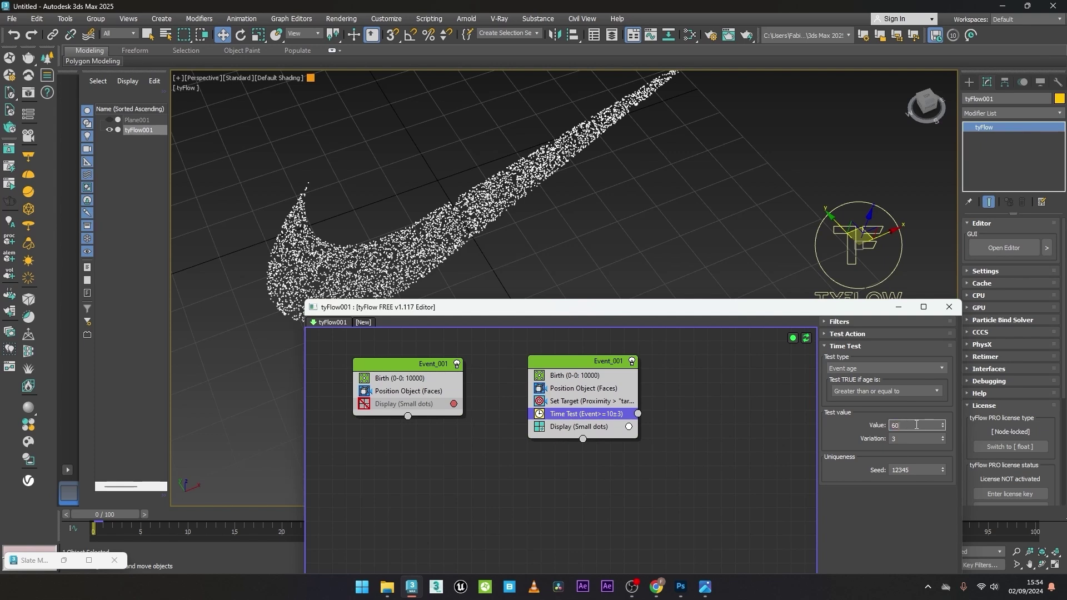
left_click(903, 441)
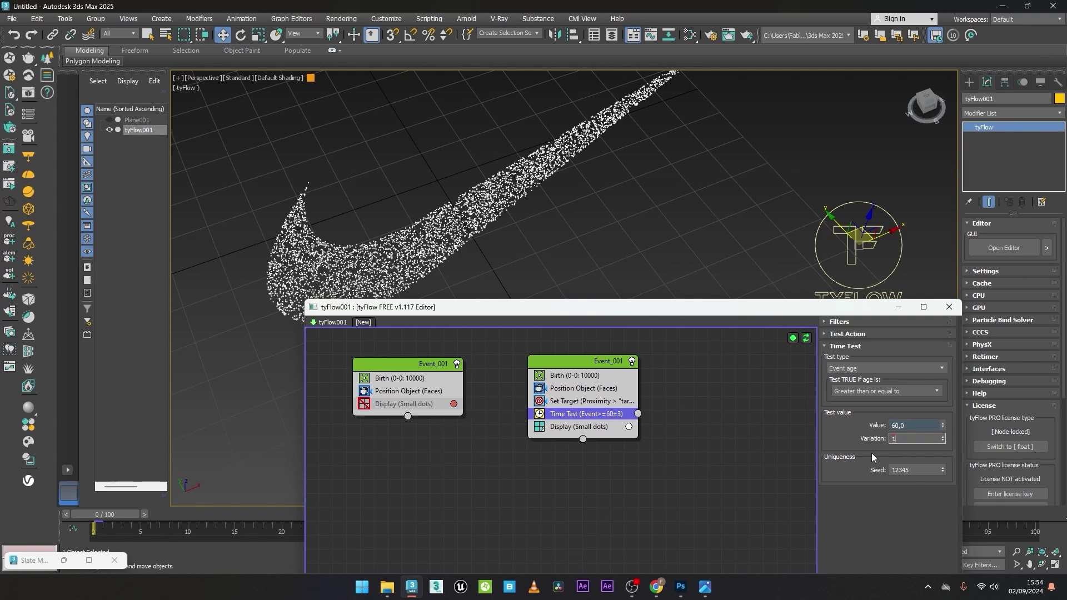
type("10")
left_click(698, 418)
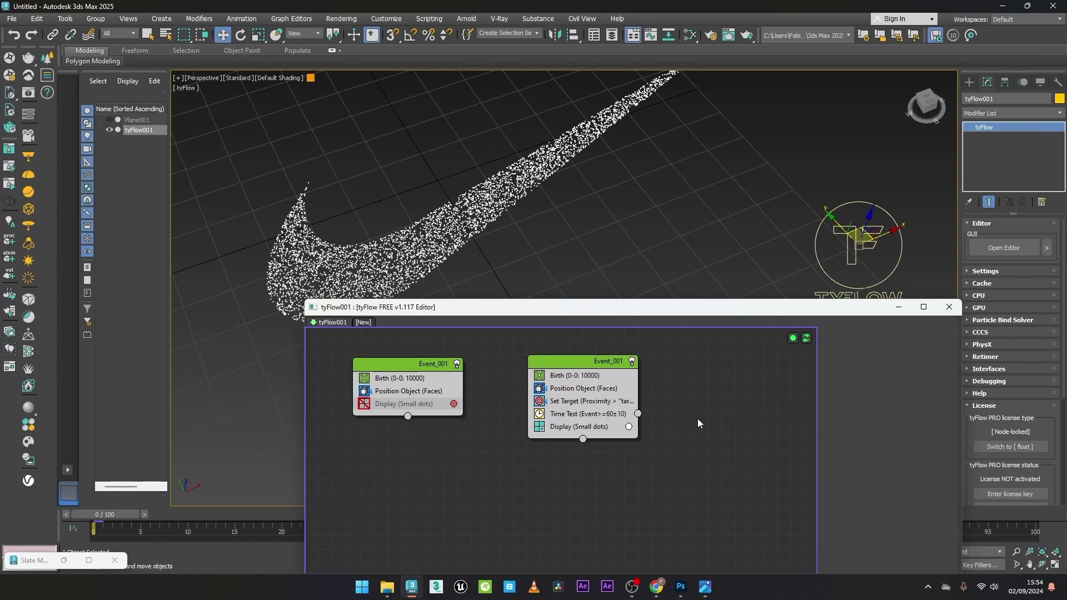
- Create a new Find Target event and link the Time Test output into it
double_click(697, 418)
type("find")
key("Return")
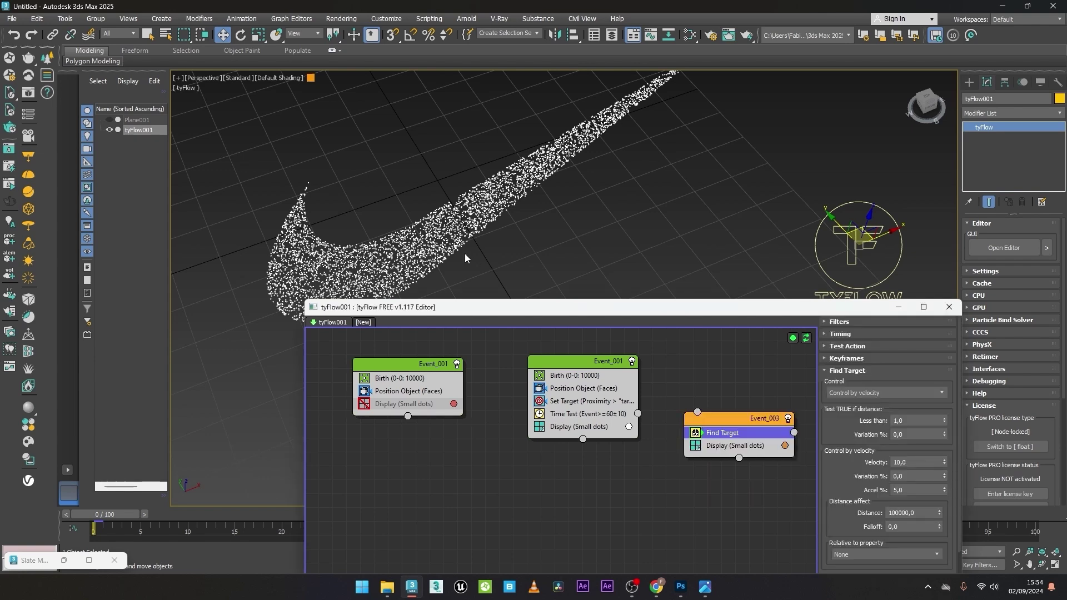
left_click(587, 414)
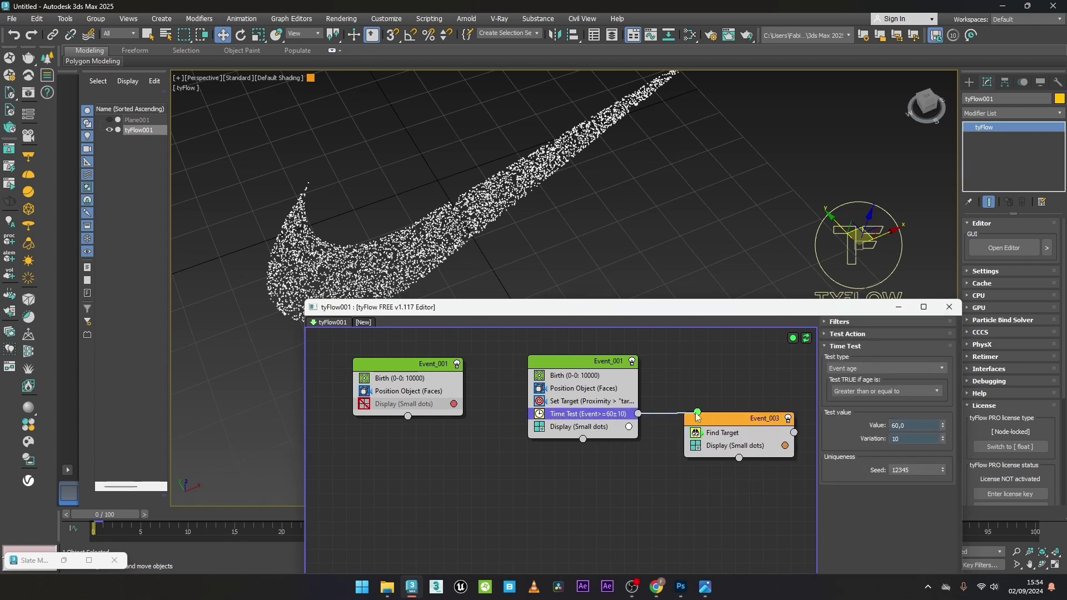
left_click_drag(742, 422, 700, 443)
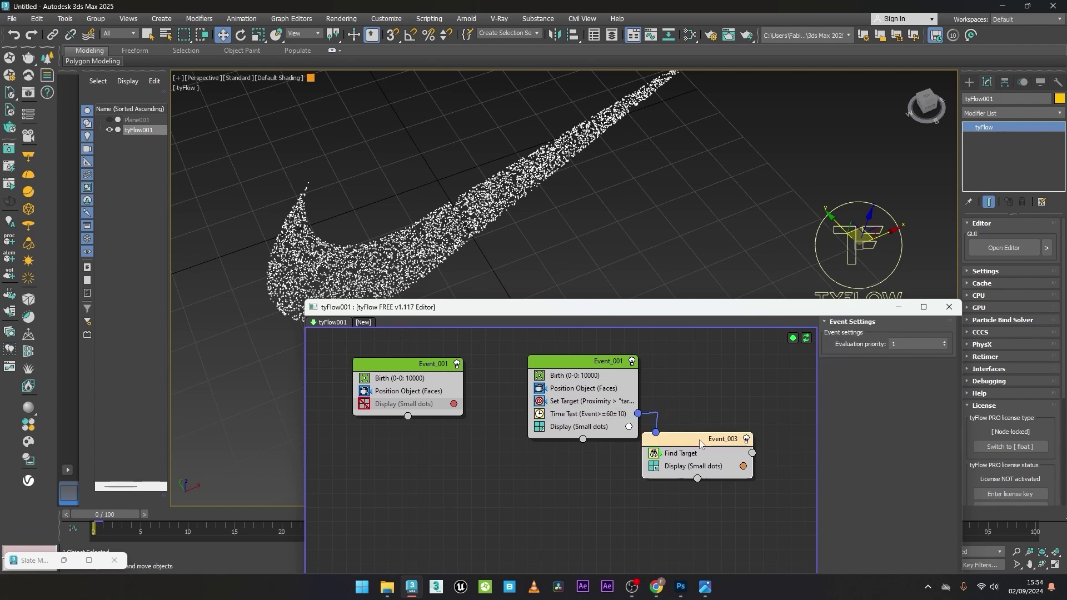
left_click(702, 442)
- Set Find Target to aim particles at their particle target
left_click_drag(746, 300, 718, 172)
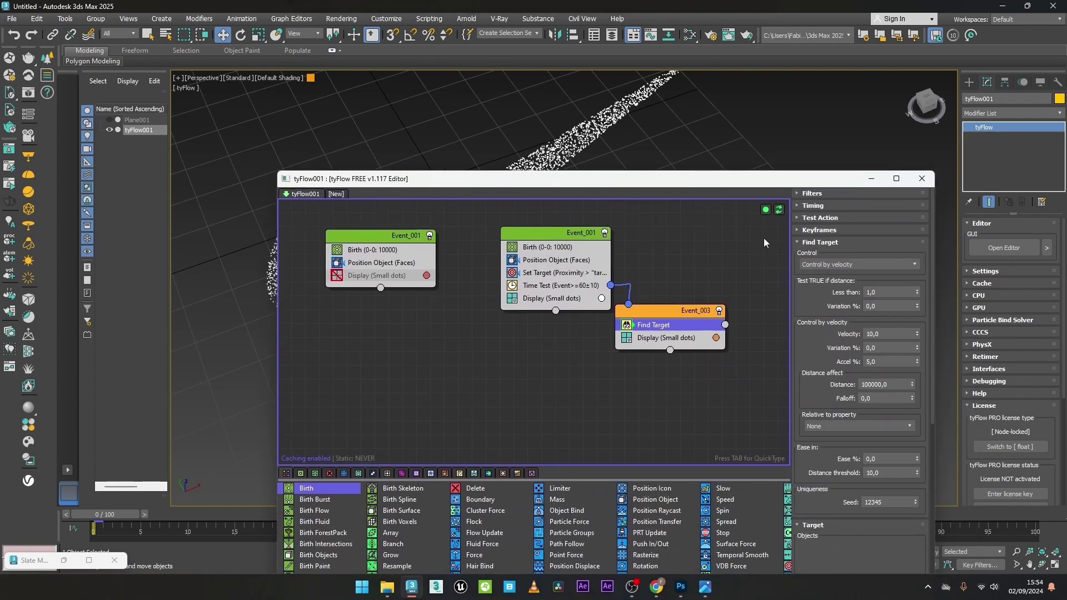
left_click_drag(807, 474, 755, 245)
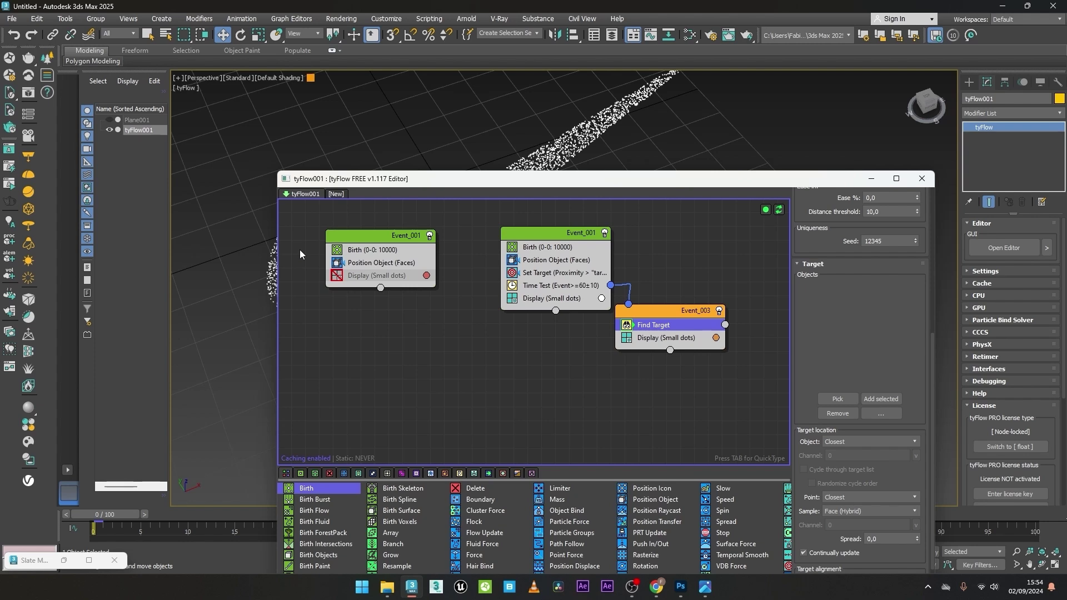
scroll(867, 461, "down", 2)
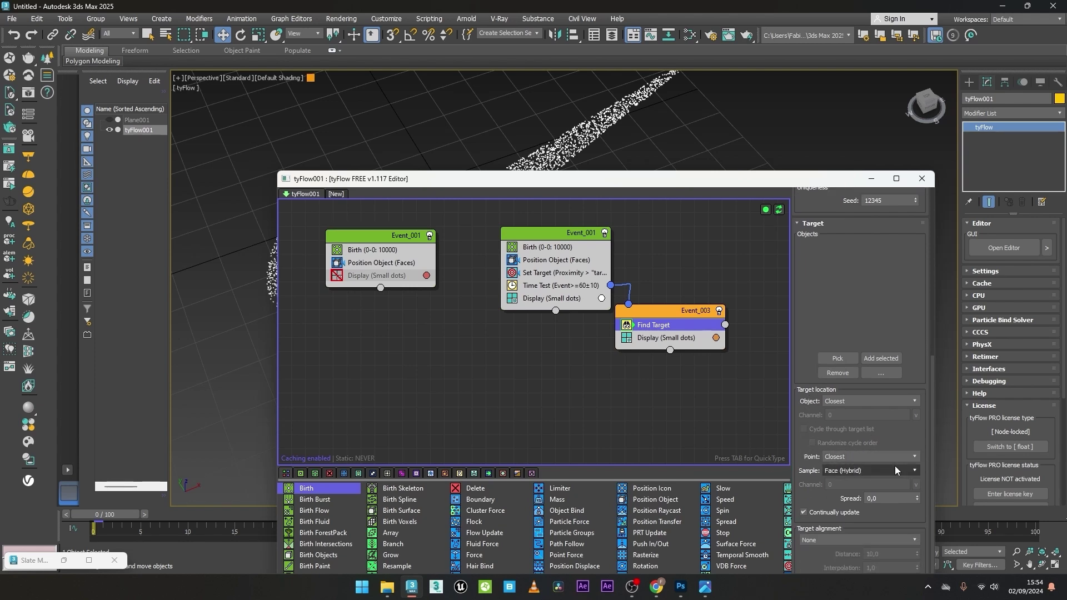
left_click(876, 455)
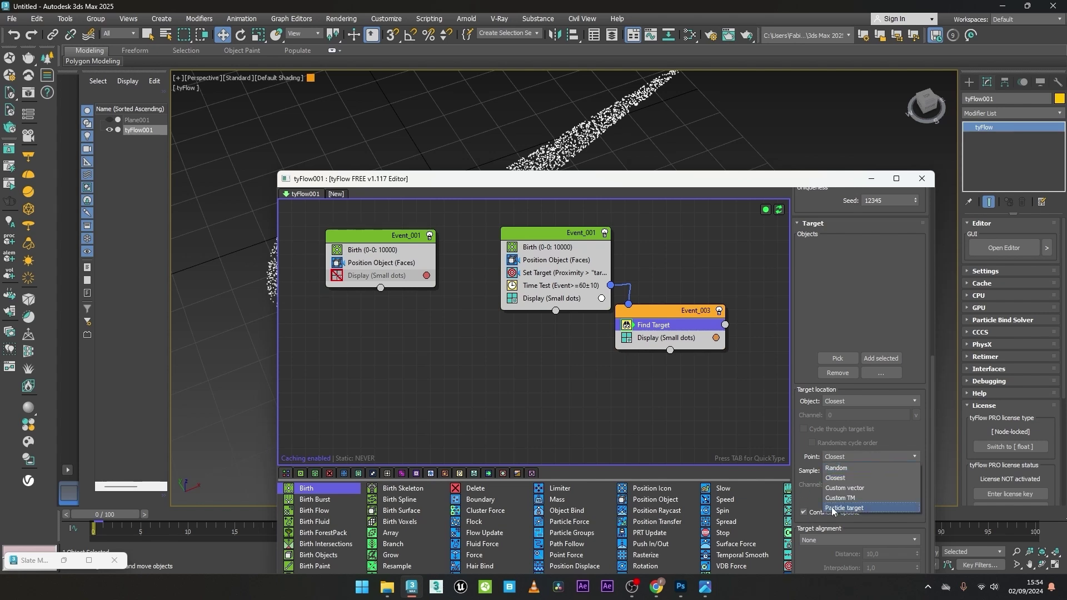
left_click(720, 503)
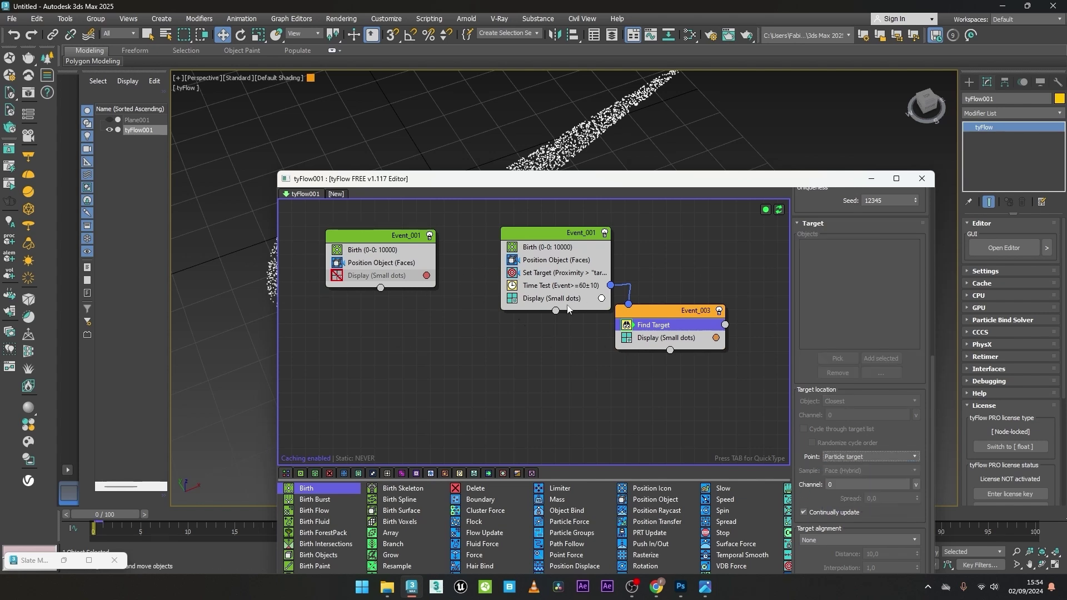
left_click(565, 275)
left_click(857, 256)
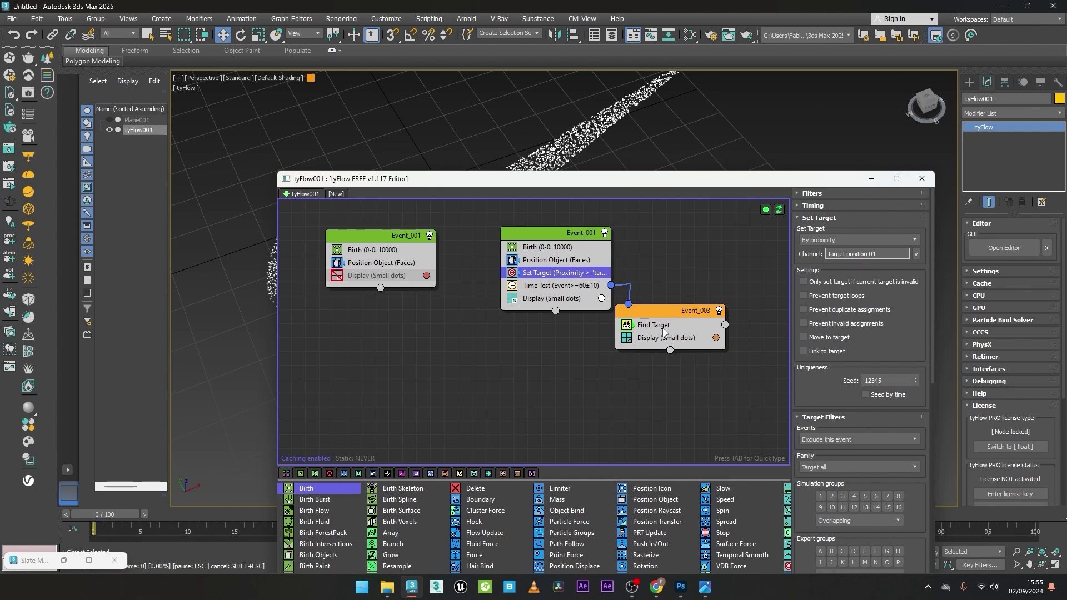
left_click(670, 333)
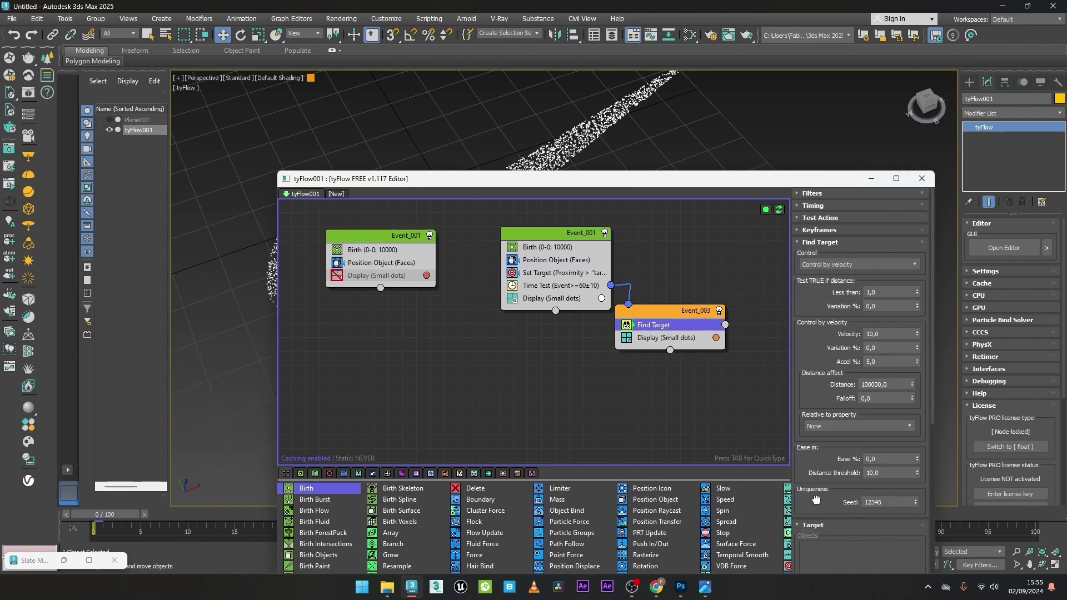
scroll(834, 485, "down", 2)
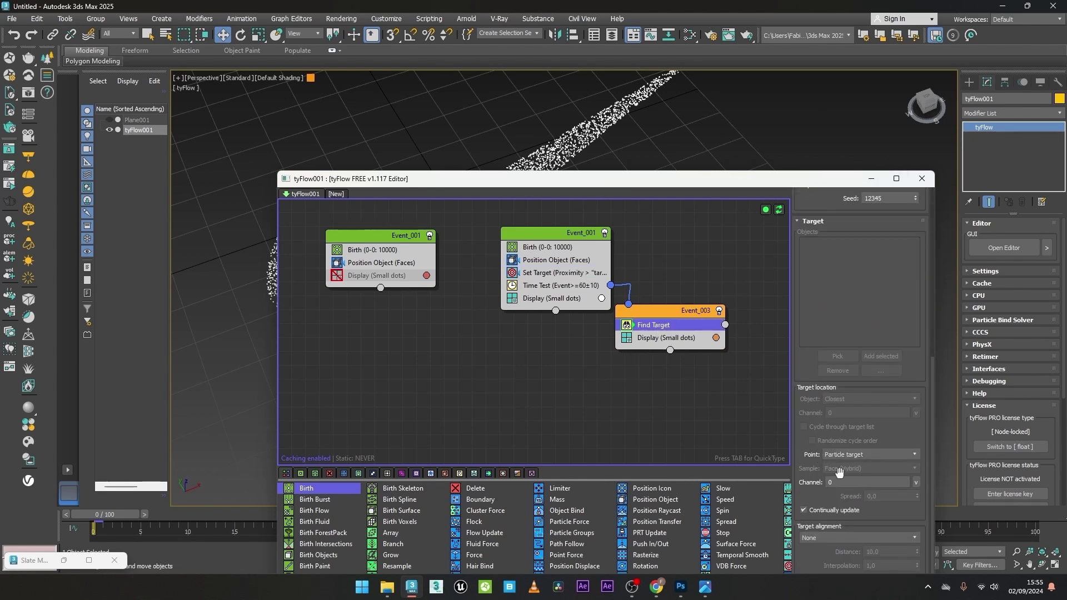
left_click(916, 482)
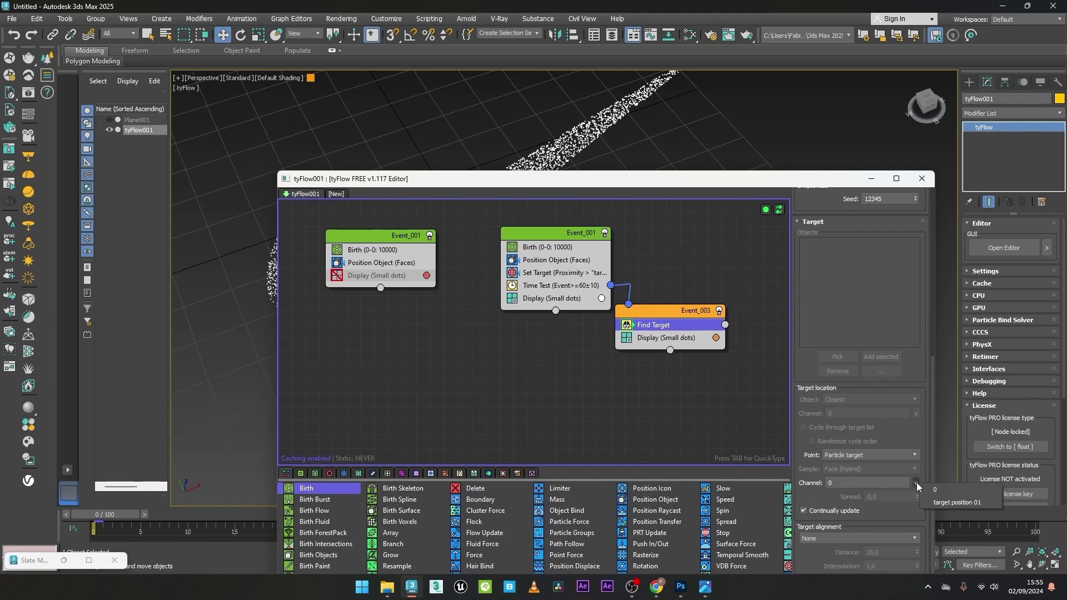
left_click(954, 505)
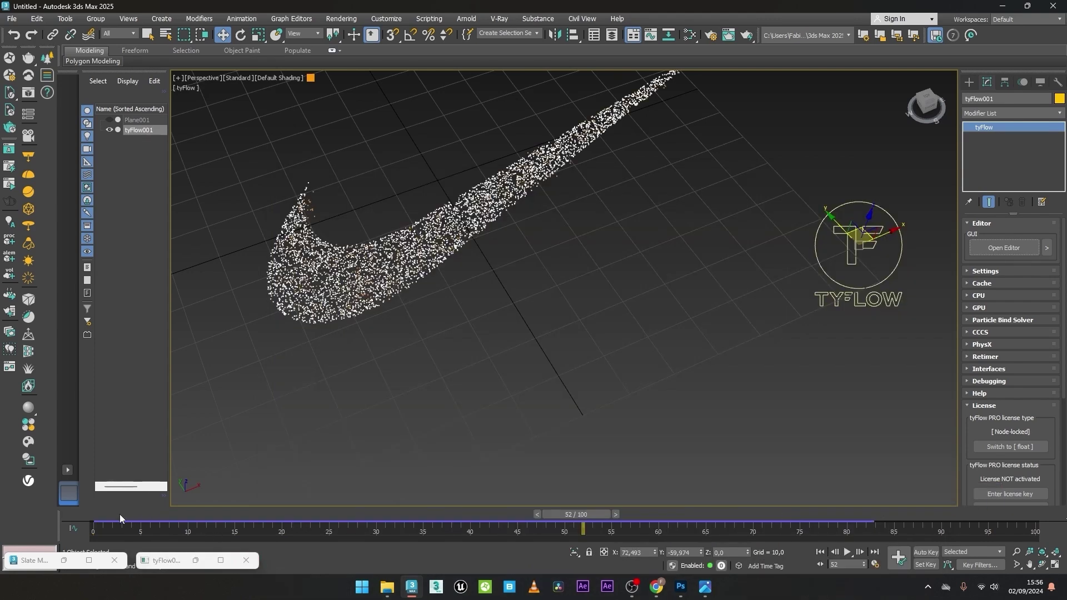
- Switch Set Target's Proximity neighbour selection from Closest to Random, then minimise the tyFlow editor
left_click_drag(119, 514, 825, 546)
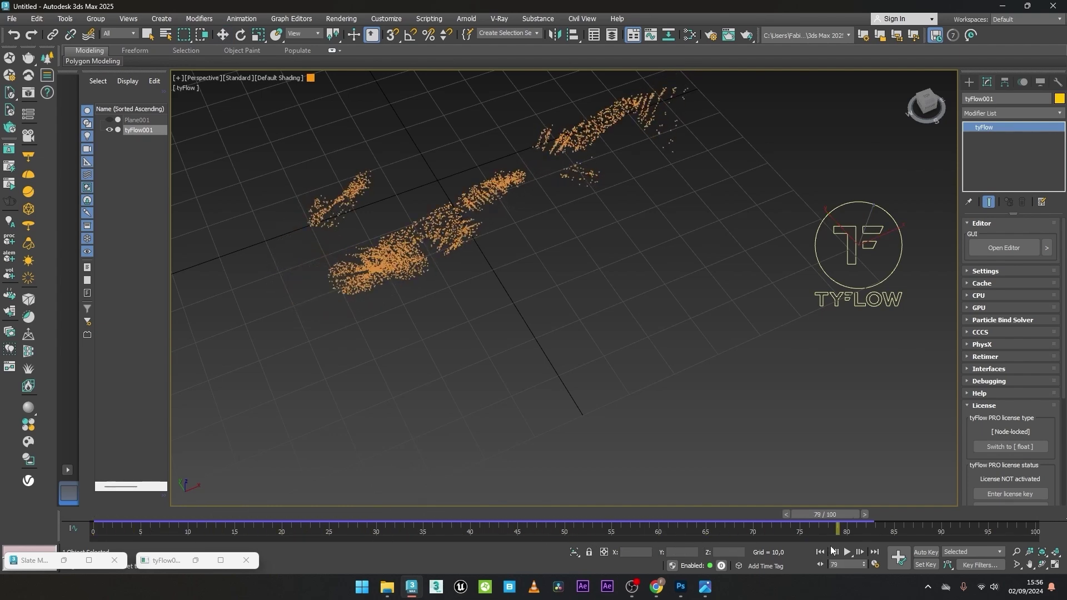
key("w")
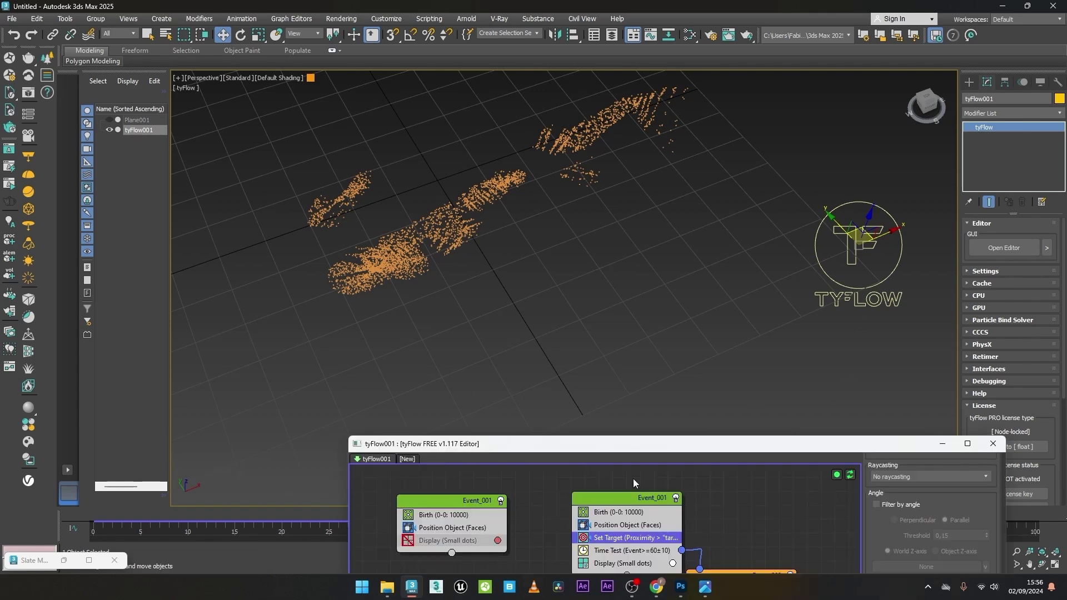
left_click_drag(685, 451, 531, 92)
scroll(739, 250, "up", 5)
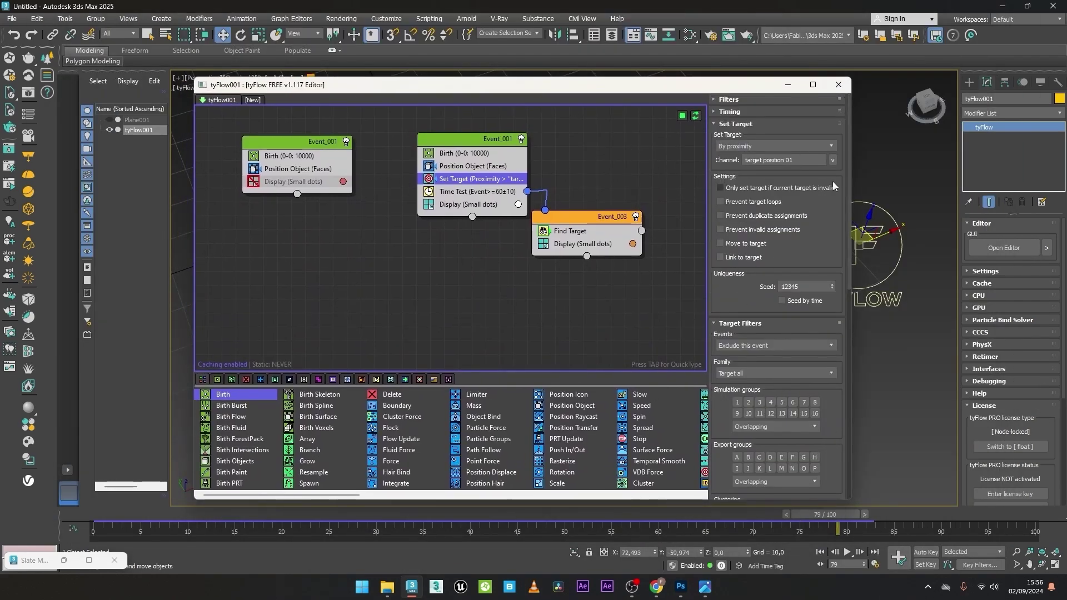
left_click_drag(847, 164, 854, 429)
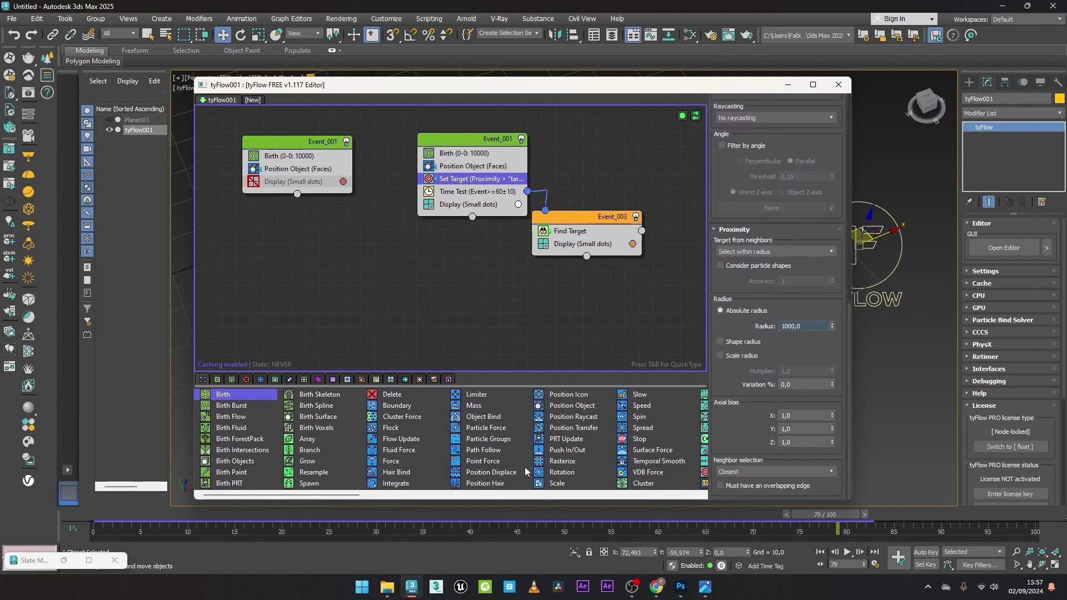
left_click(722, 472)
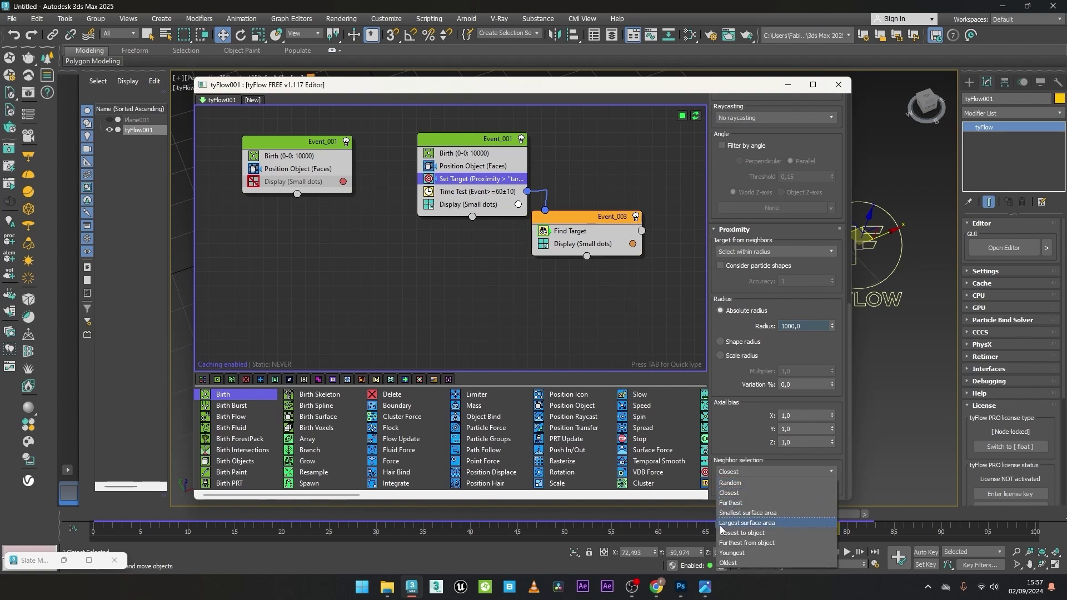
left_click(745, 483)
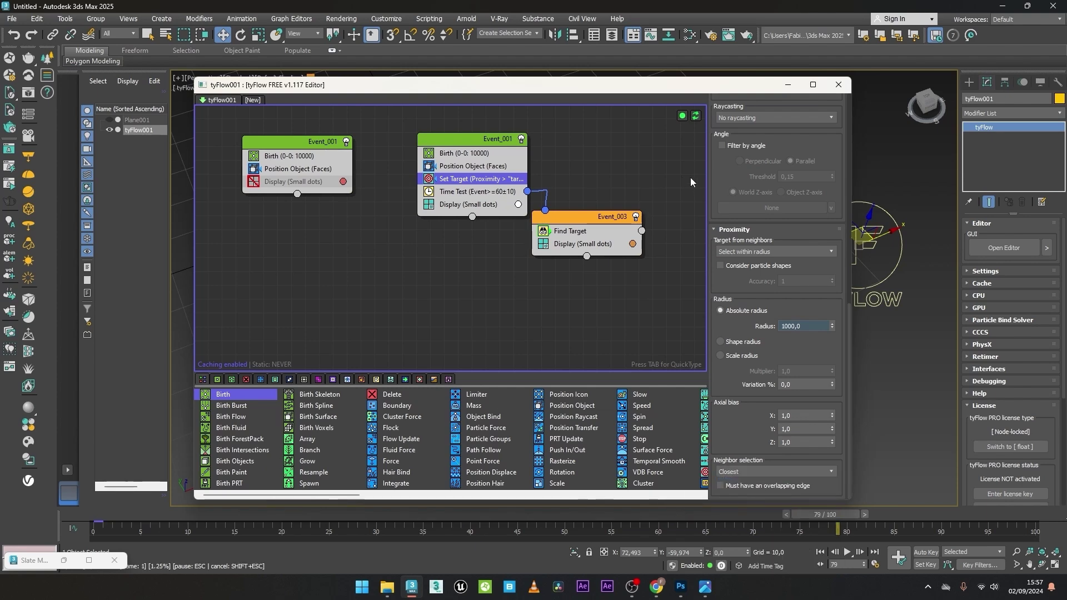
left_click(787, 85)
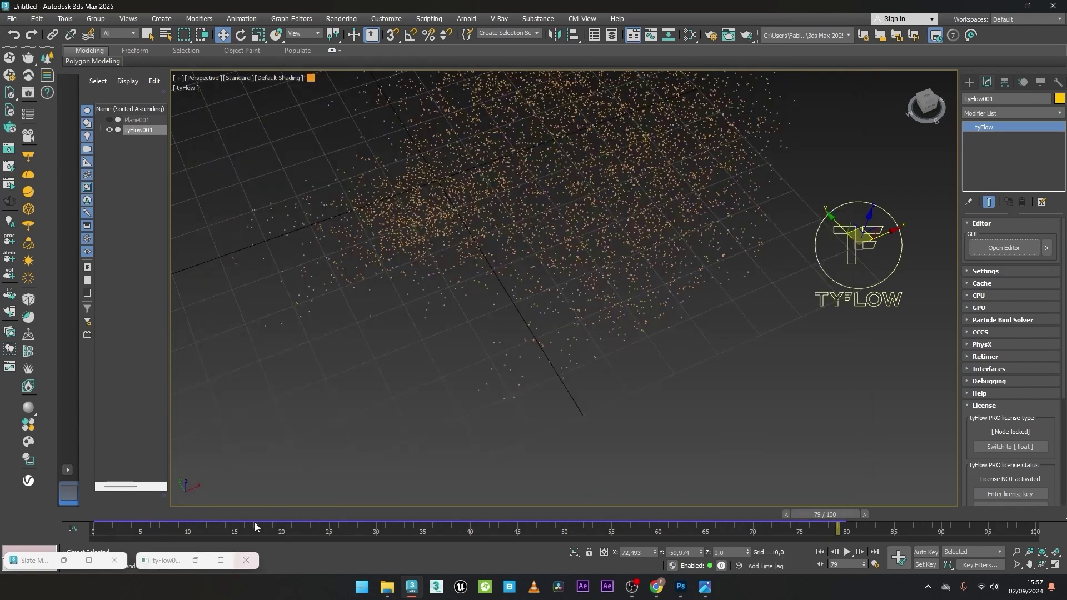
- Set the animation End Time to 400 frames in Time Configuration
left_click_drag(81, 515, 851, 496)
left_click(875, 564)
left_click(618, 426)
left_click_drag(118, 524, 771, 515)
key("w")
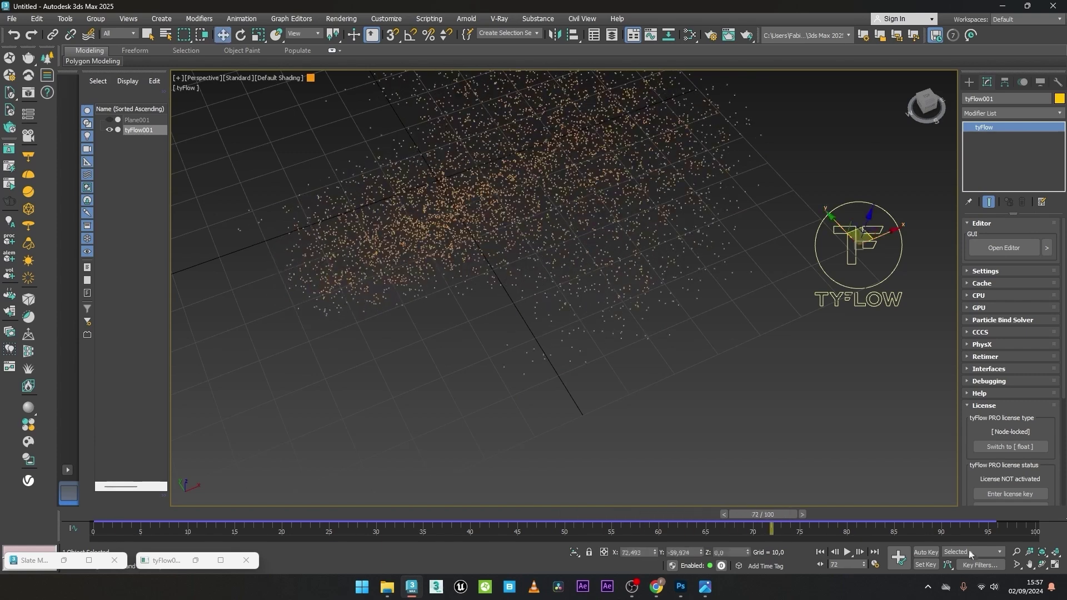
left_click(875, 564)
double_click(500, 324)
type("400")
left_click(514, 425)
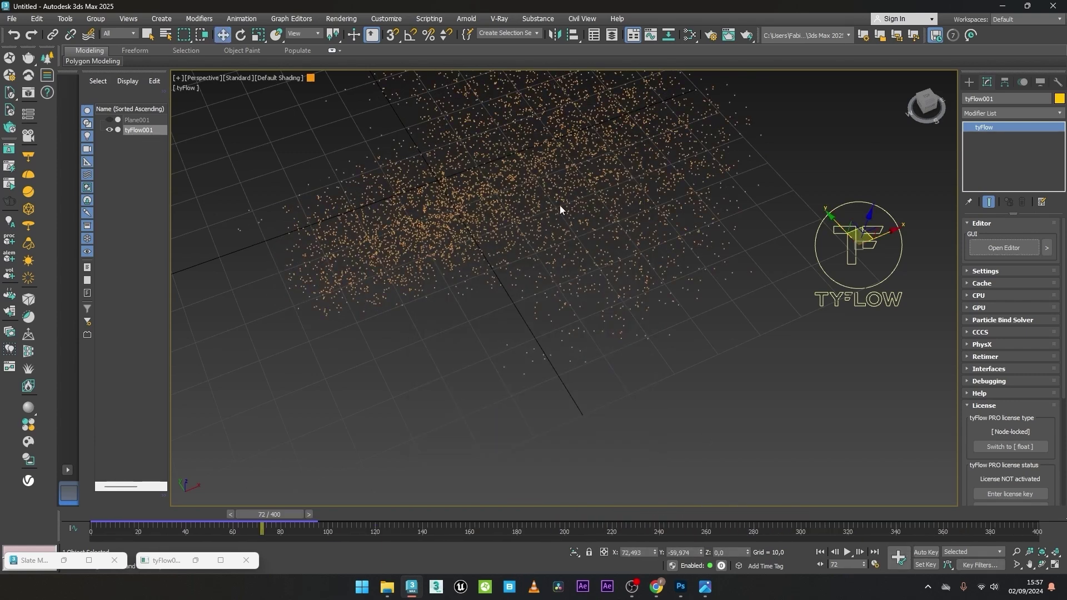
- Scrub the timeline to watch the particles form the logo, then reopen the tyFlow editor
left_click_drag(297, 517, 700, 495)
middle_click_drag(485, 225, 518, 328)
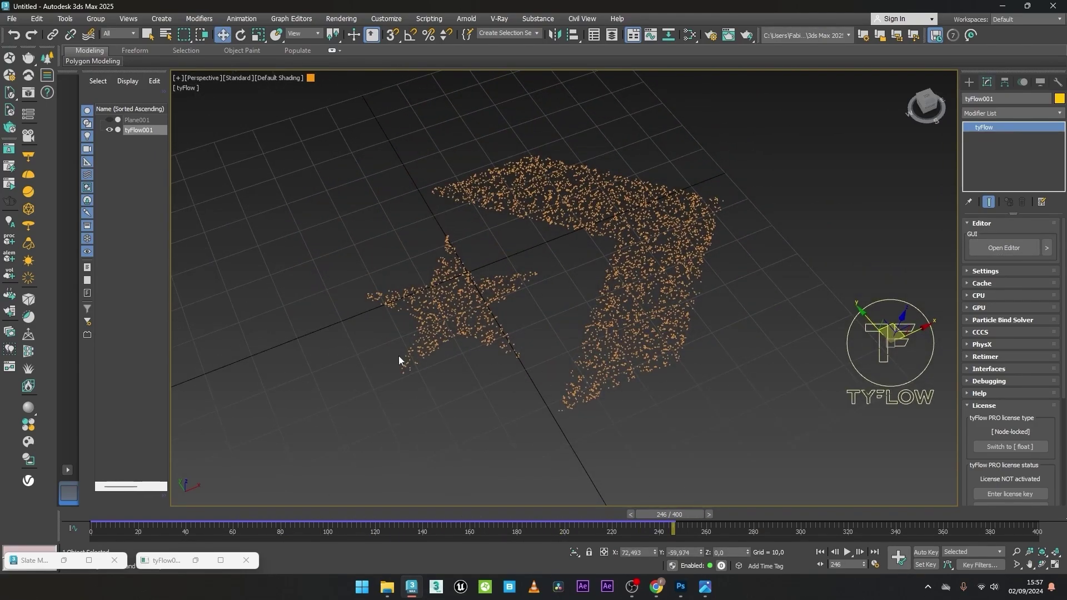
left_click_drag(312, 513, 442, 548)
key("w")
left_click(1004, 248)
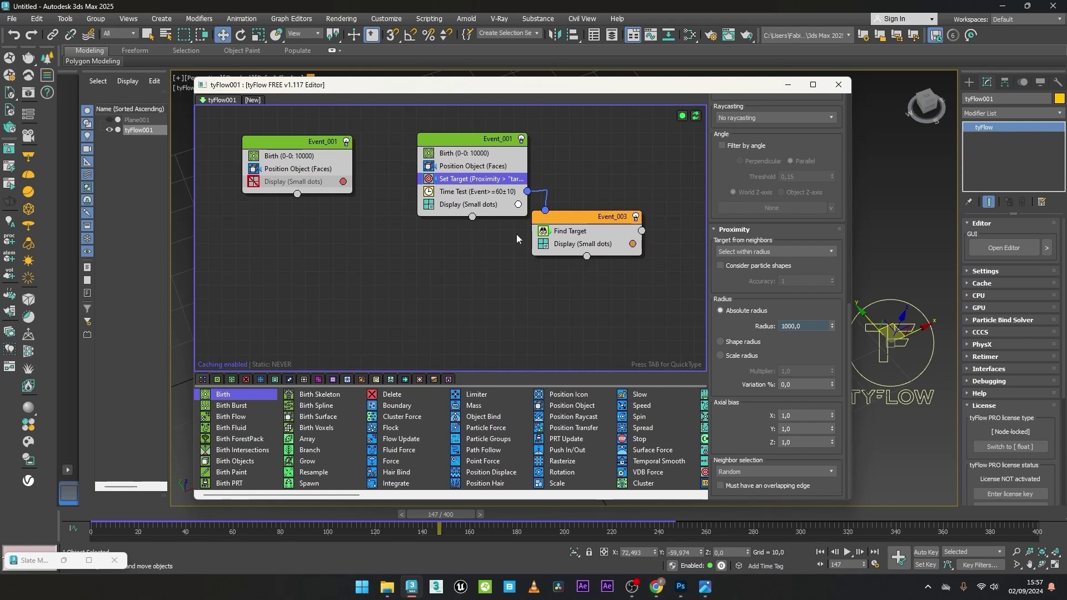
- Switch Find Target's Control mode to 'Control by time'
left_click(596, 231)
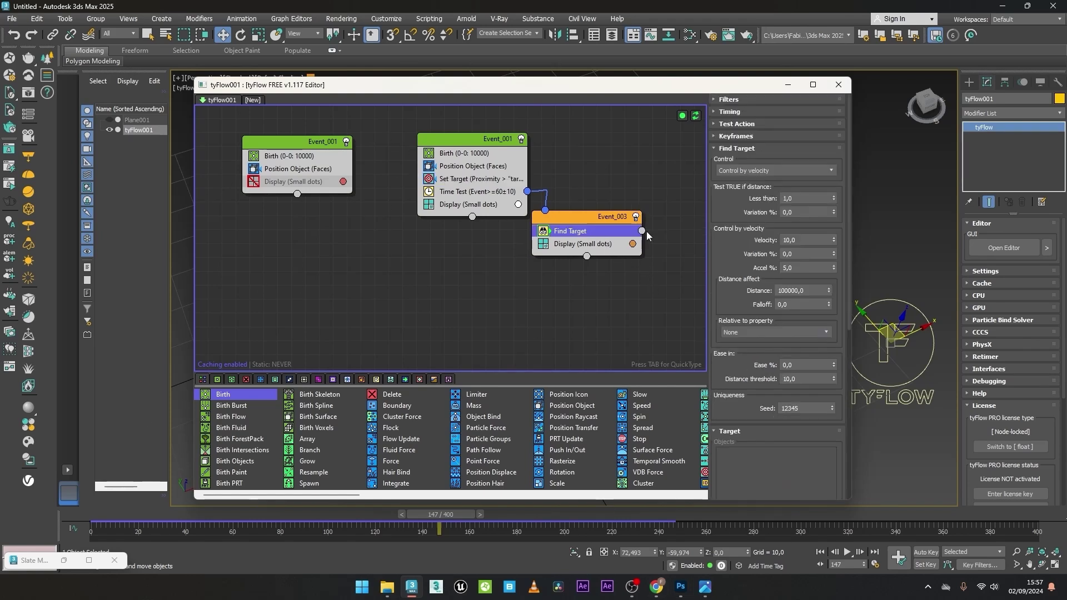
left_click(745, 172)
left_click(739, 192)
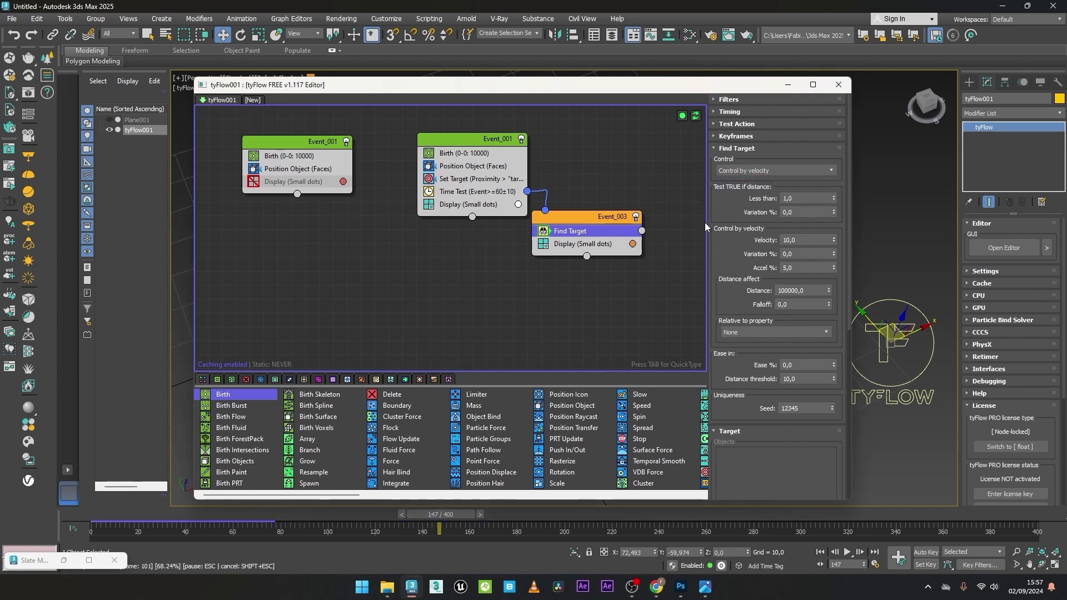
key("Home")
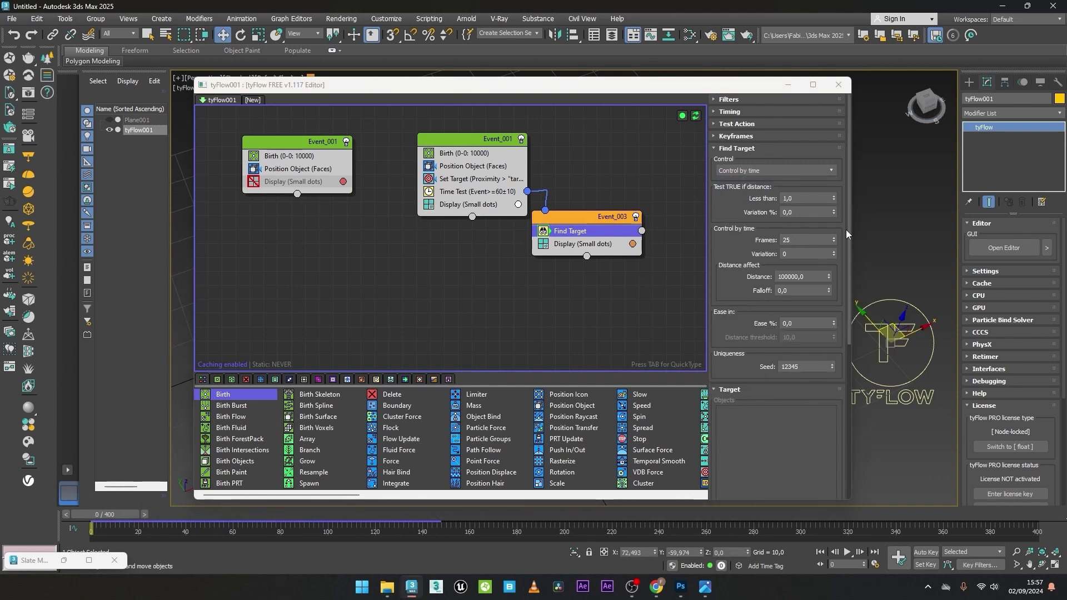
- Give Find Target Frames 50, Variation 10 and Ease % 10
double_click(798, 241)
type("6")
key("BackSpace")
type("50")
double_click(789, 254)
key("Return")
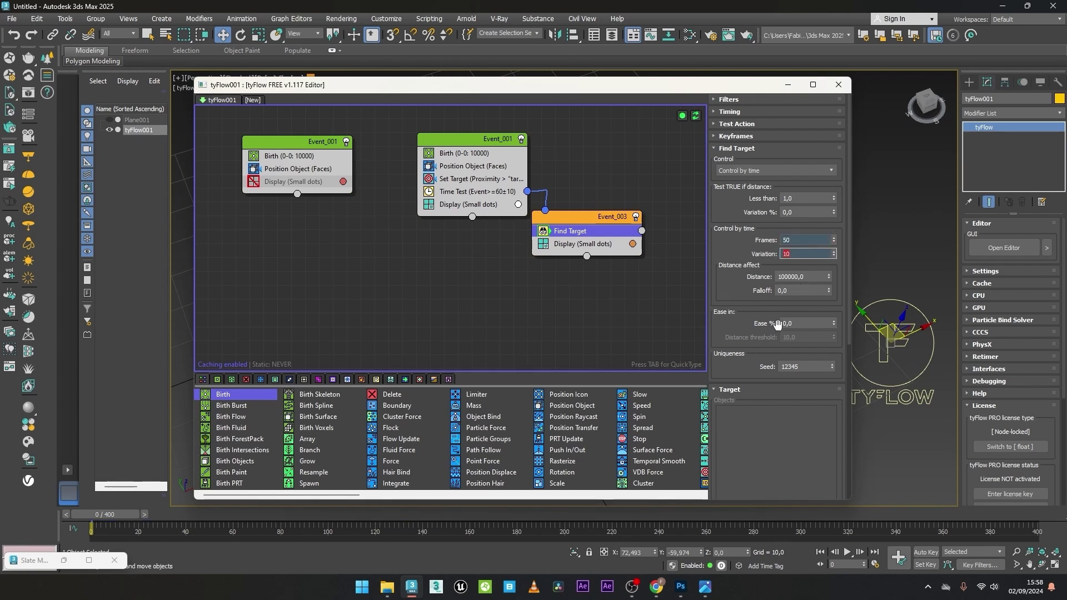
double_click(802, 328)
type("10")
key("Return")
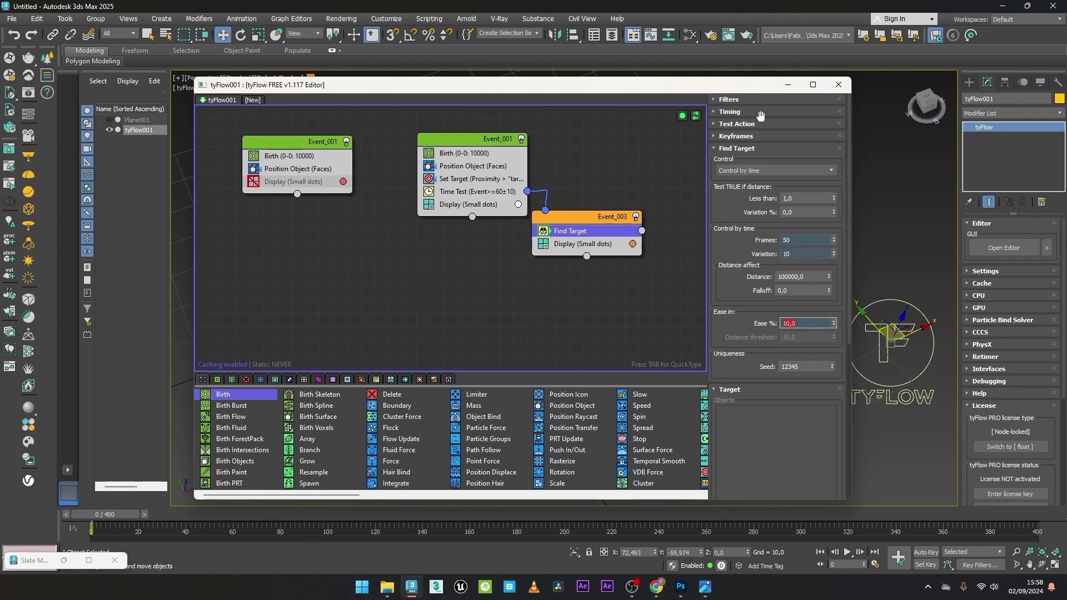
- Minimise the editor and scrub to watch the swoosh morph into the Converse logo
left_click(787, 84)
left_click_drag(105, 518, 247, 525)
left_click_drag(269, 521, 307, 521)
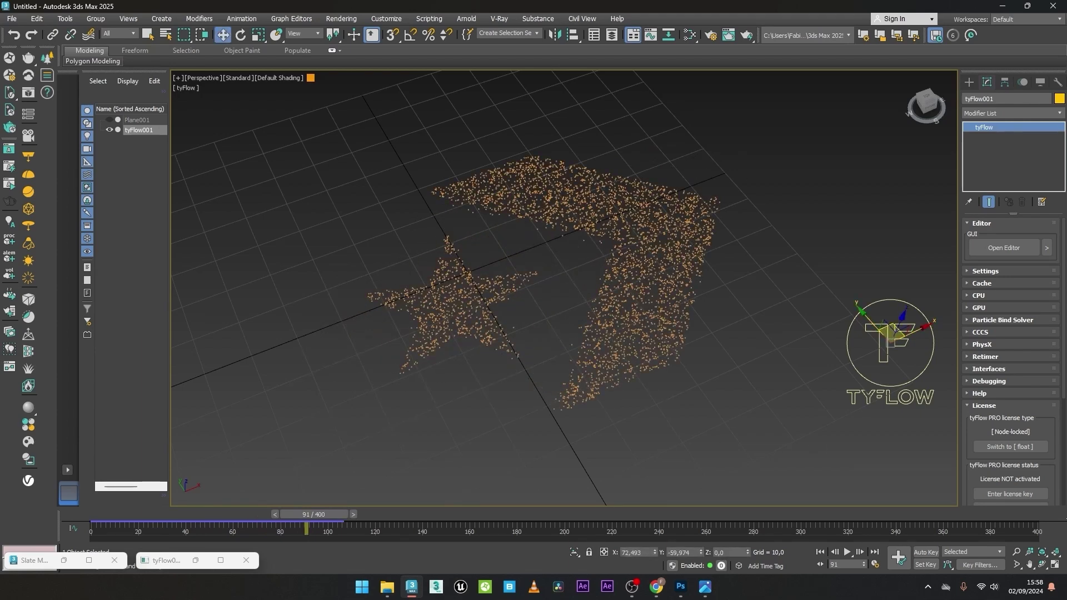
- Change the Display operator's particle colour to white and preview the morph in the viewport
left_click(999, 253)
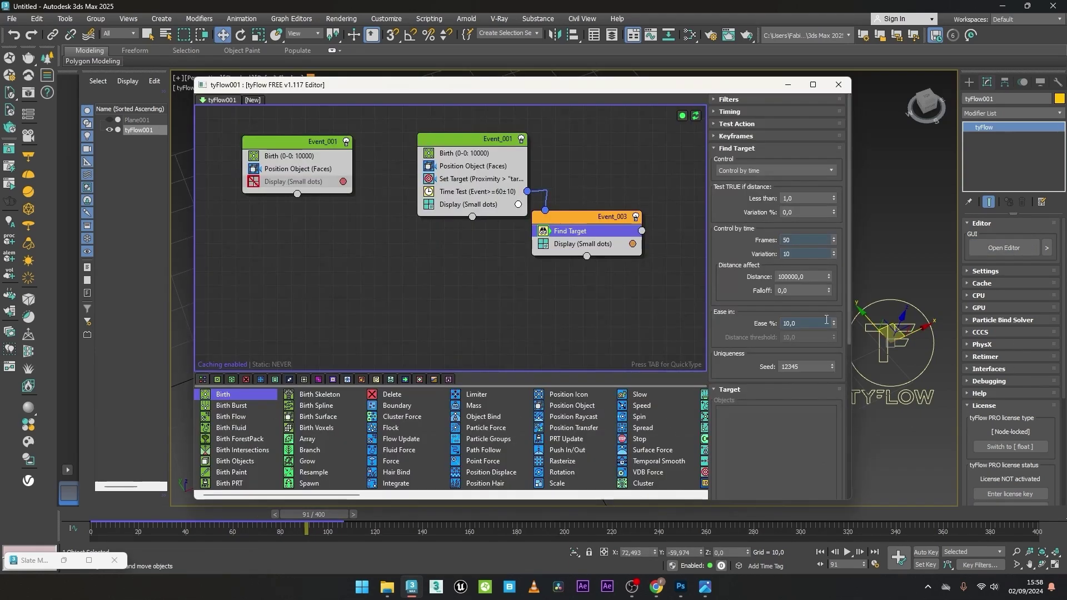
left_click(457, 204)
left_click(633, 243)
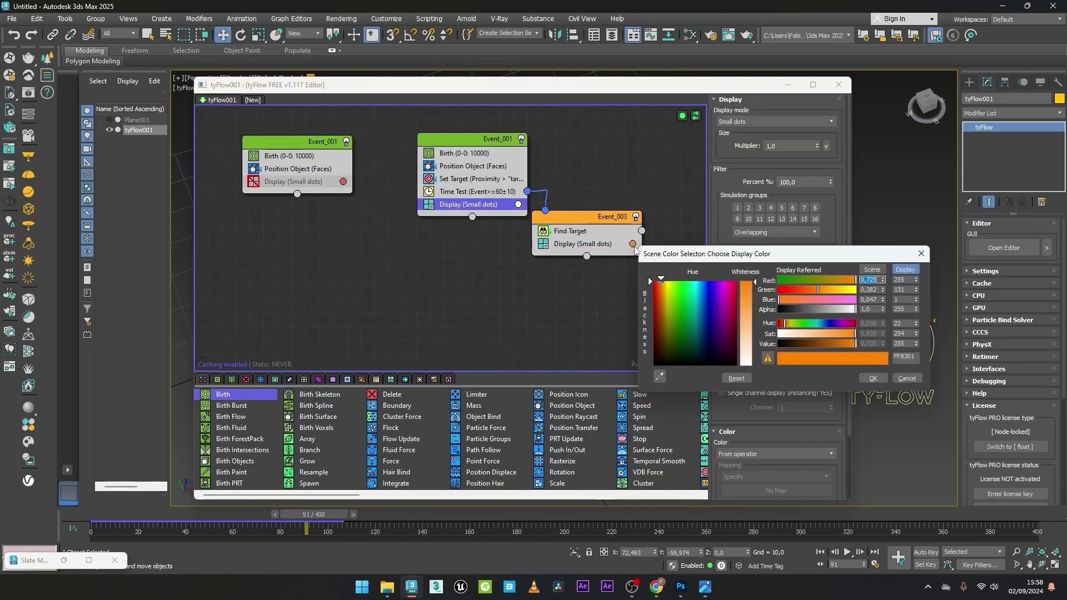
left_click(873, 378)
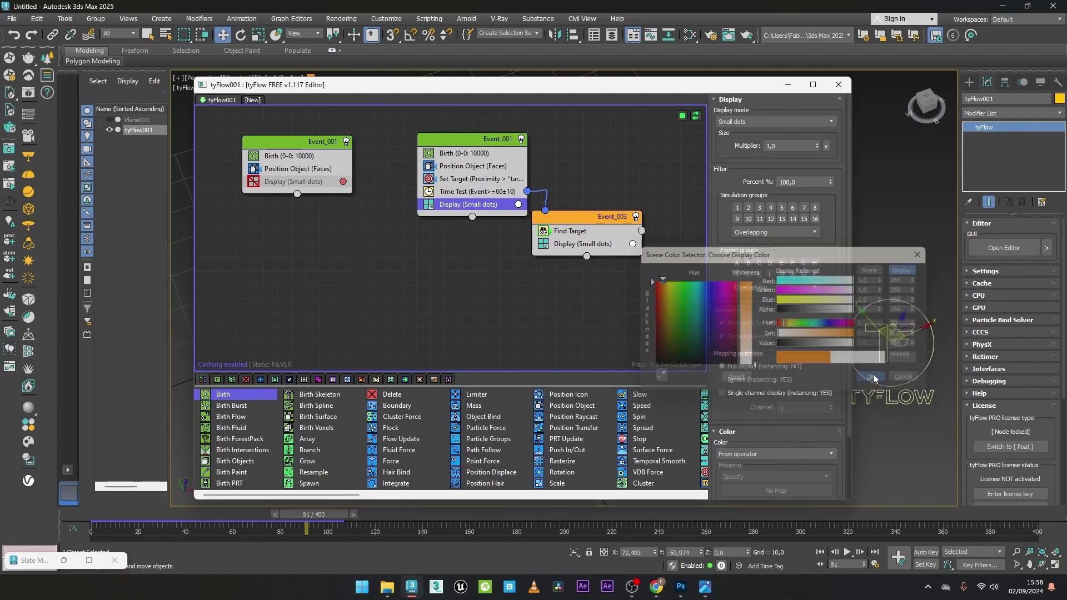
left_click(787, 84)
left_click_drag(103, 512, 201, 519)
key("w")
left_click(843, 551)
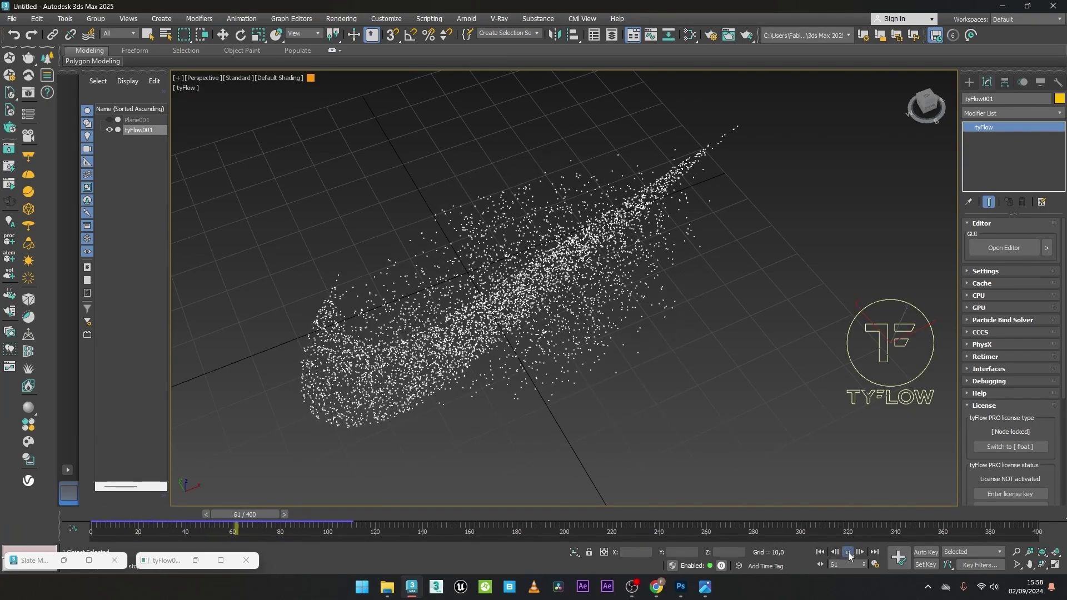
key("Home")
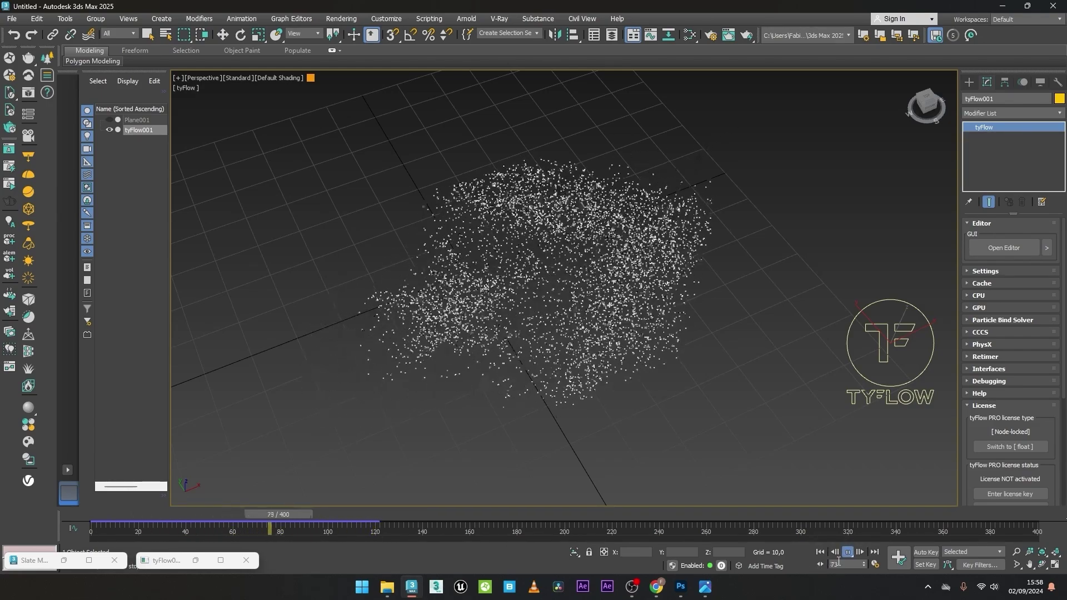
left_click_drag(389, 514, 326, 521)
key("w")
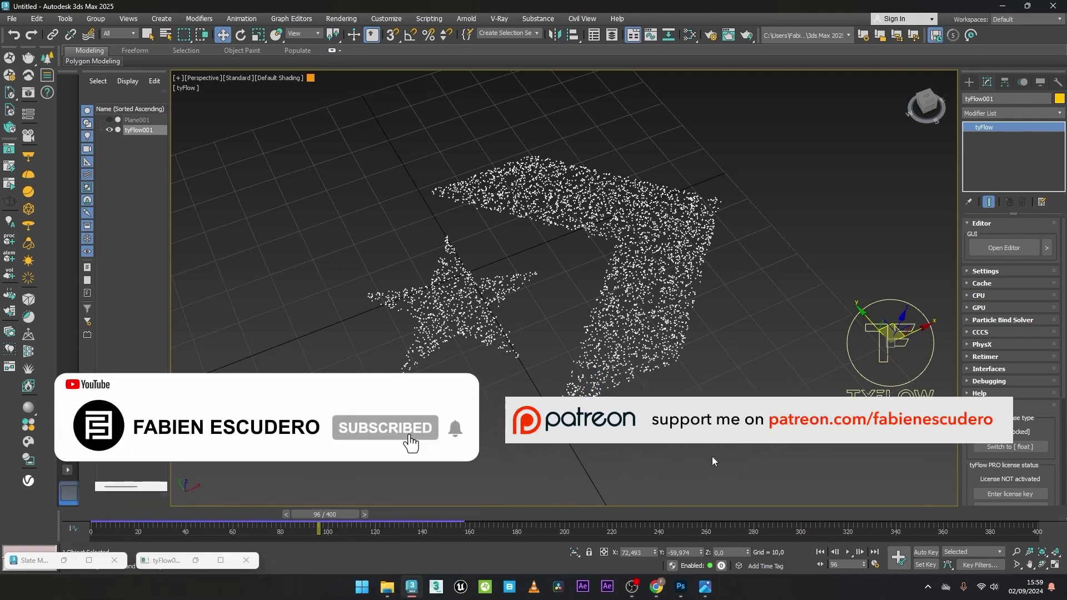
- Flip through the Nike_01, Nike_02 and Nike_03 logo images in Photos, then minimise it
left_click(705, 586)
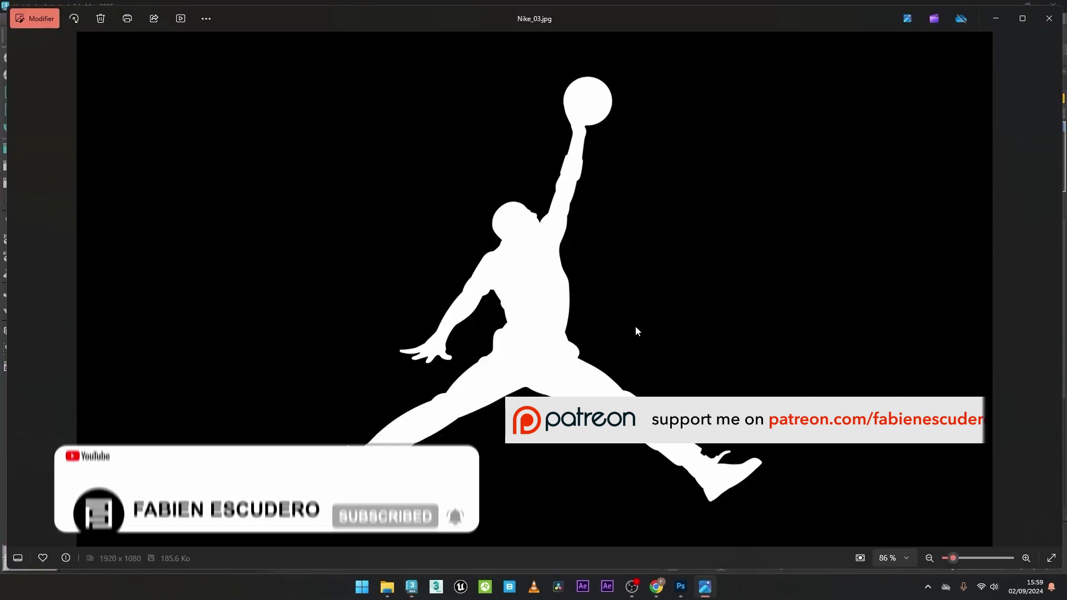
key("Left")
key("Left")
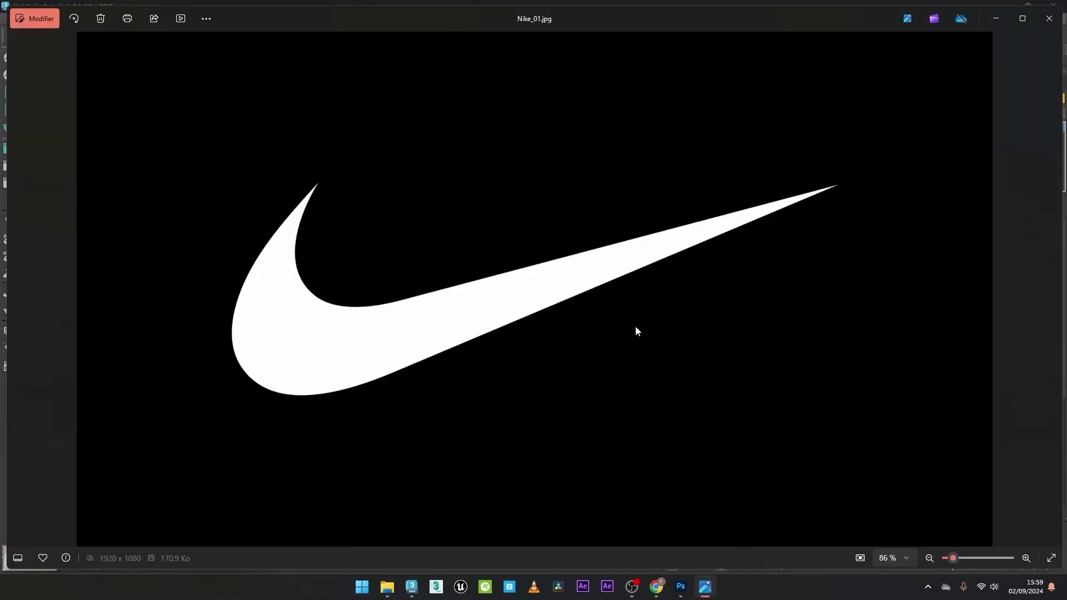
key("Right")
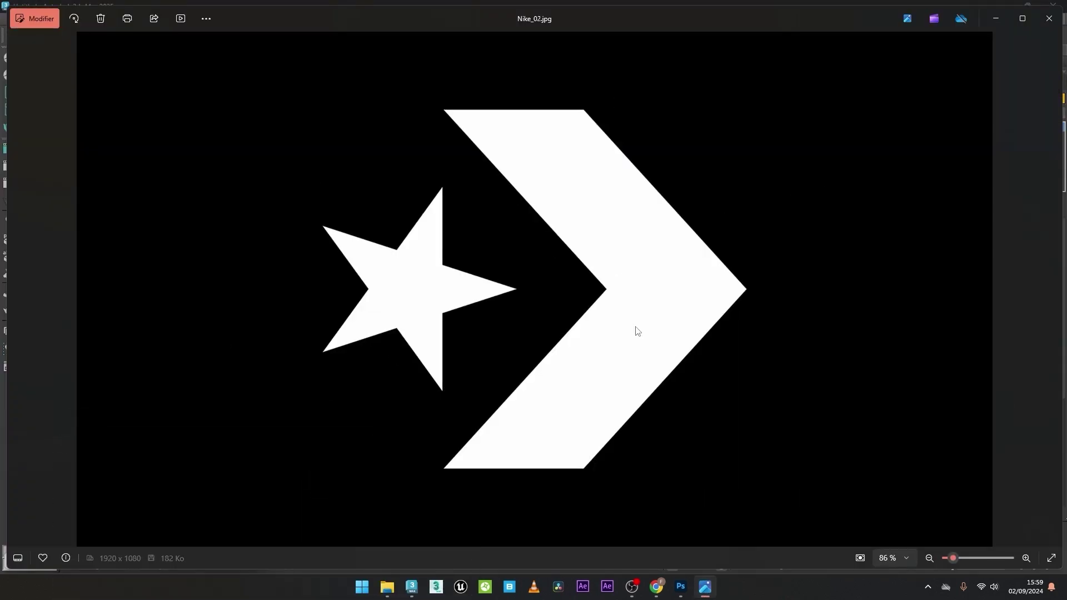
key("Right")
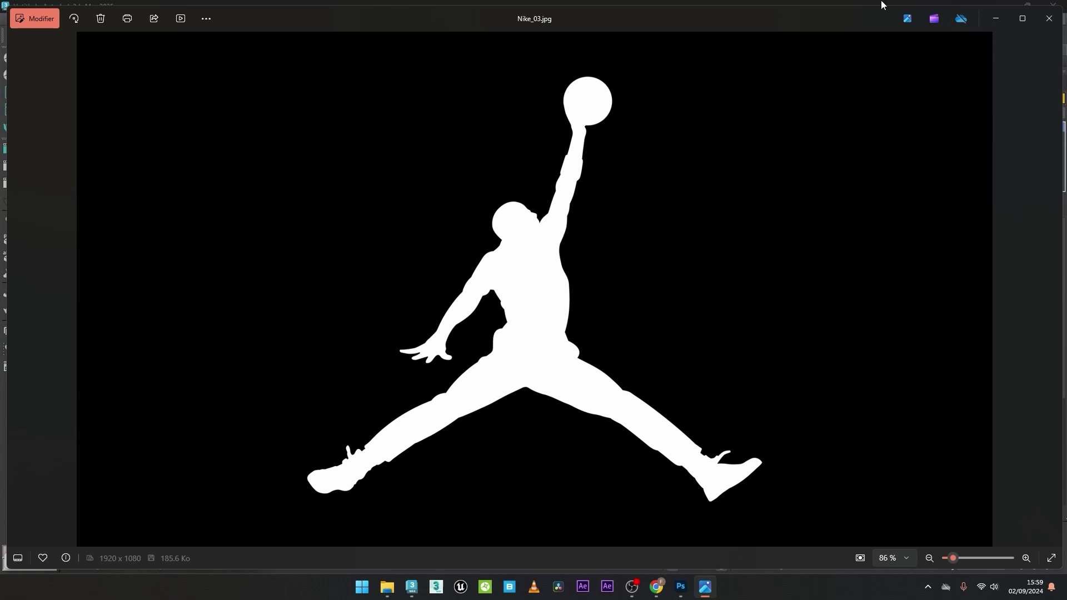
left_click(997, 19)
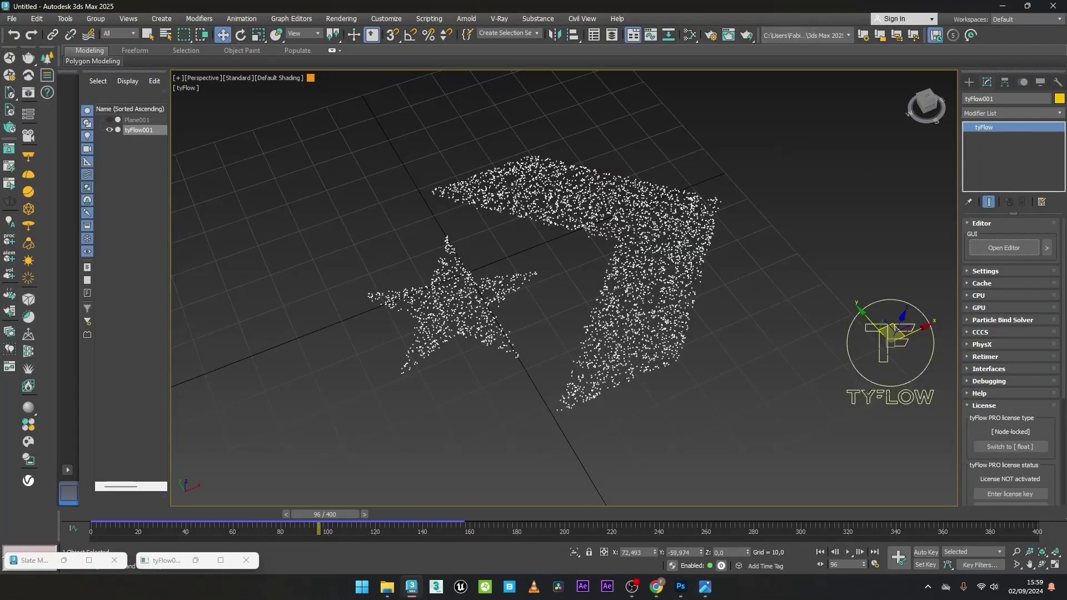
- Copy Event_001 and paste a duplicate below the original in the tyFlow editor
left_click(1005, 251)
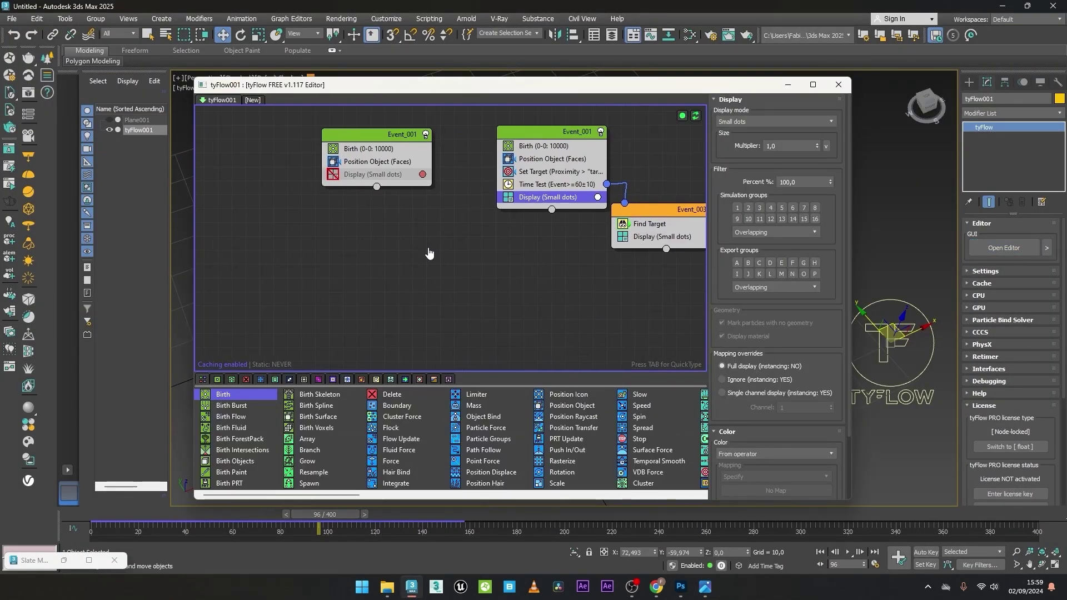
left_click(372, 138)
right_click(370, 140)
left_click(389, 148)
right_click(360, 227)
left_click(388, 234)
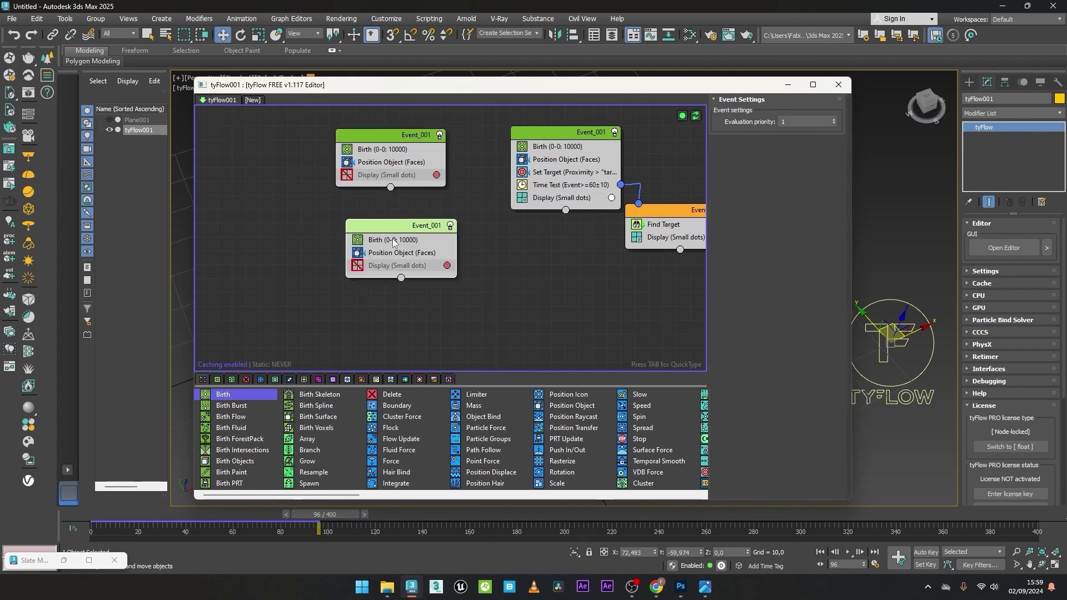
left_click_drag(391, 227, 369, 221)
- Disable the original Event_001 and scrub to confirm only white swoosh particles remain
left_click_drag(449, 89, 499, 356)
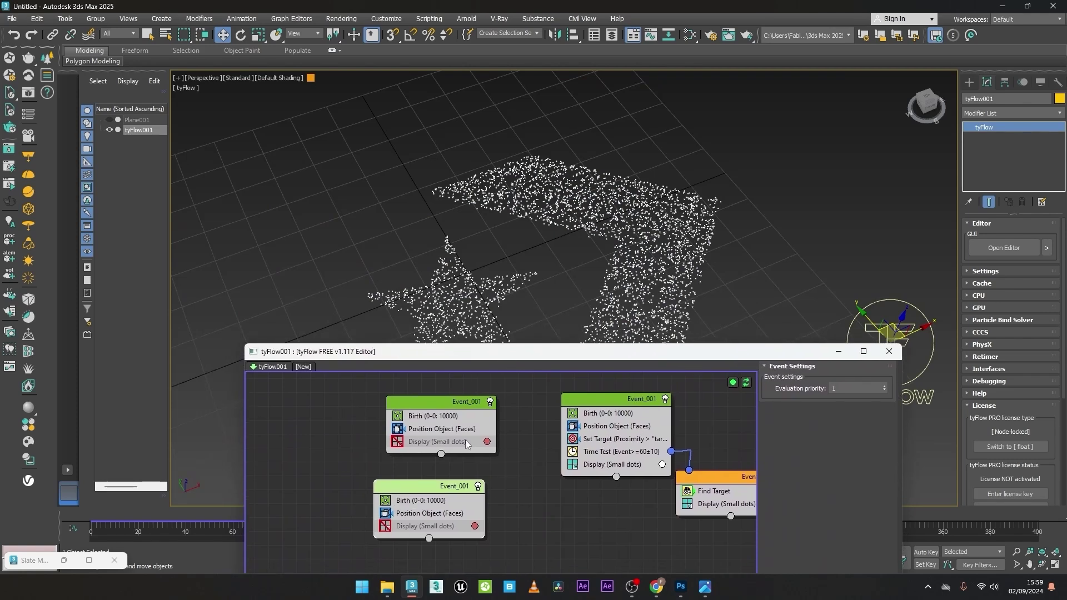
left_click(490, 402)
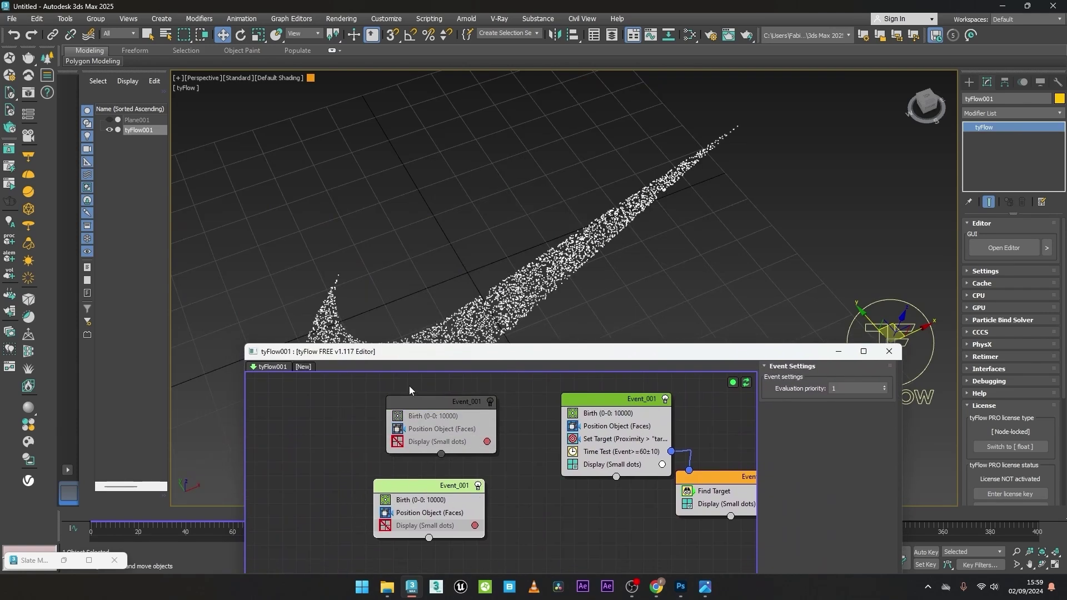
left_click_drag(467, 346, 608, 481)
left_click_drag(95, 514, 228, 508)
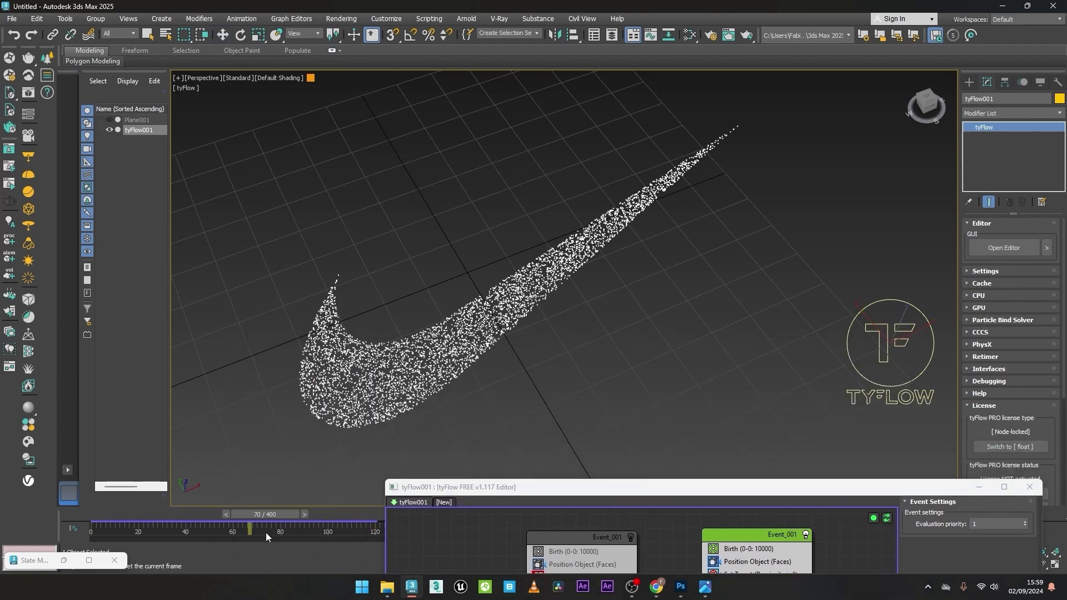
left_click_drag(628, 488, 651, 368)
left_click_drag(114, 513, 240, 515)
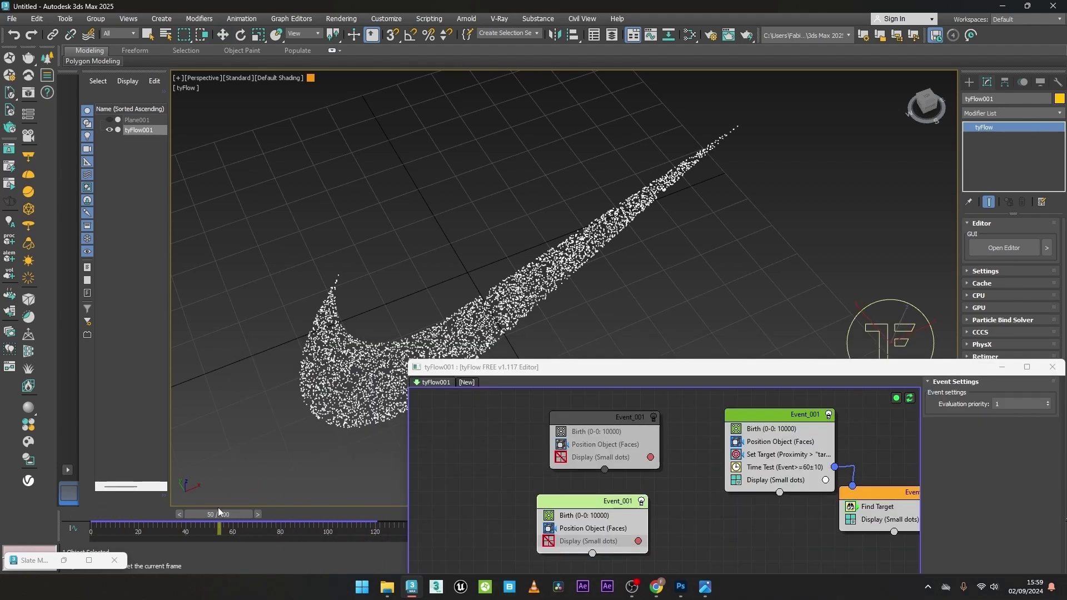
key("Home")
key("w")
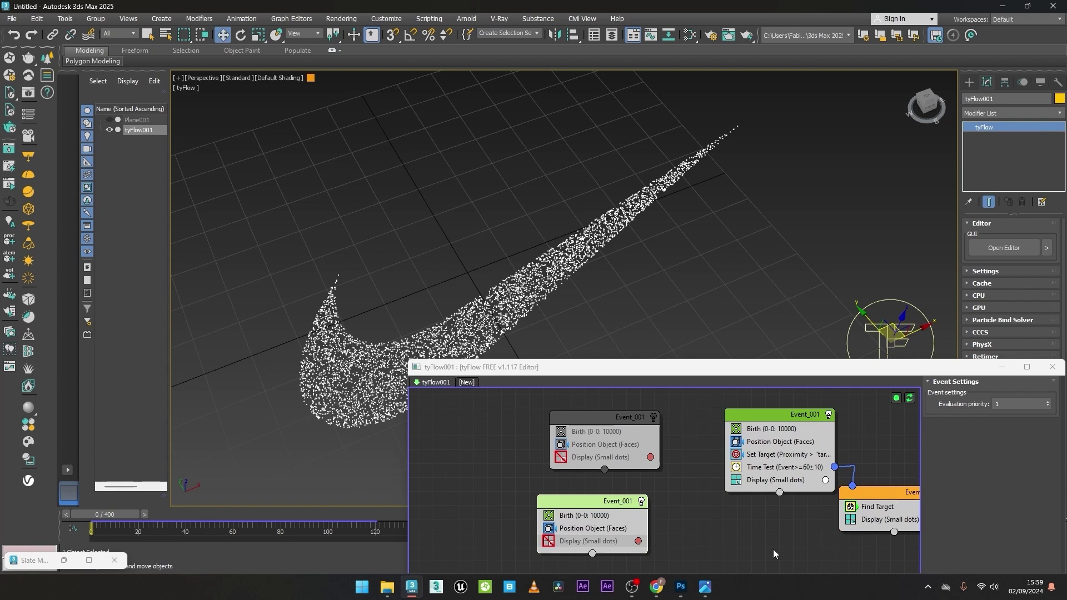
- Set the right Event_001's Evaluation priority to 2 and check the result at frame 102
left_click(776, 468)
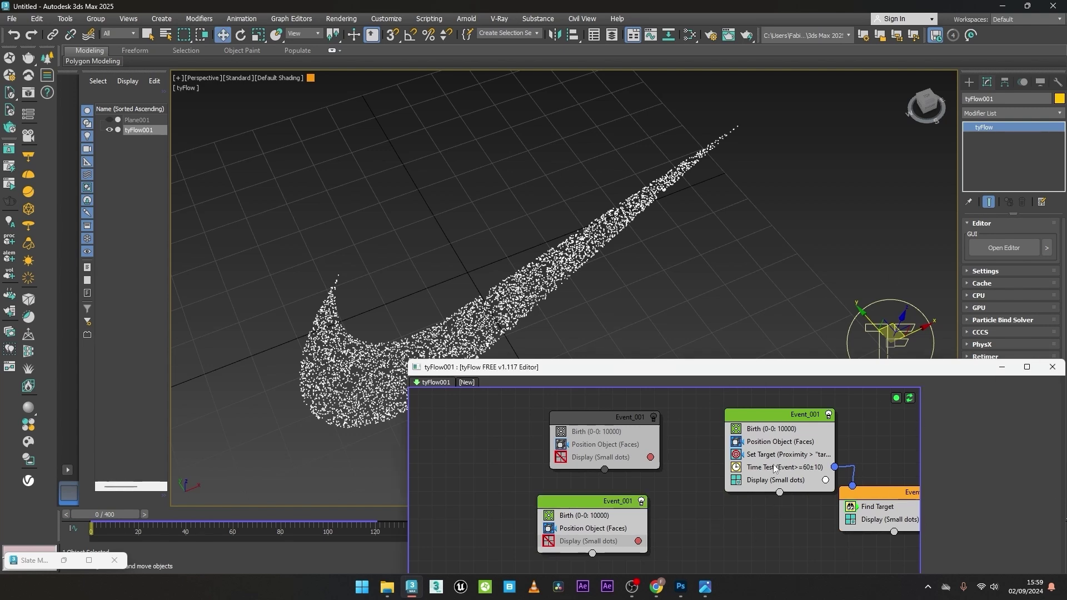
left_click(798, 415)
left_click(1000, 402)
double_click(995, 404)
type("2")
left_click_drag(118, 515, 337, 500)
key("w")
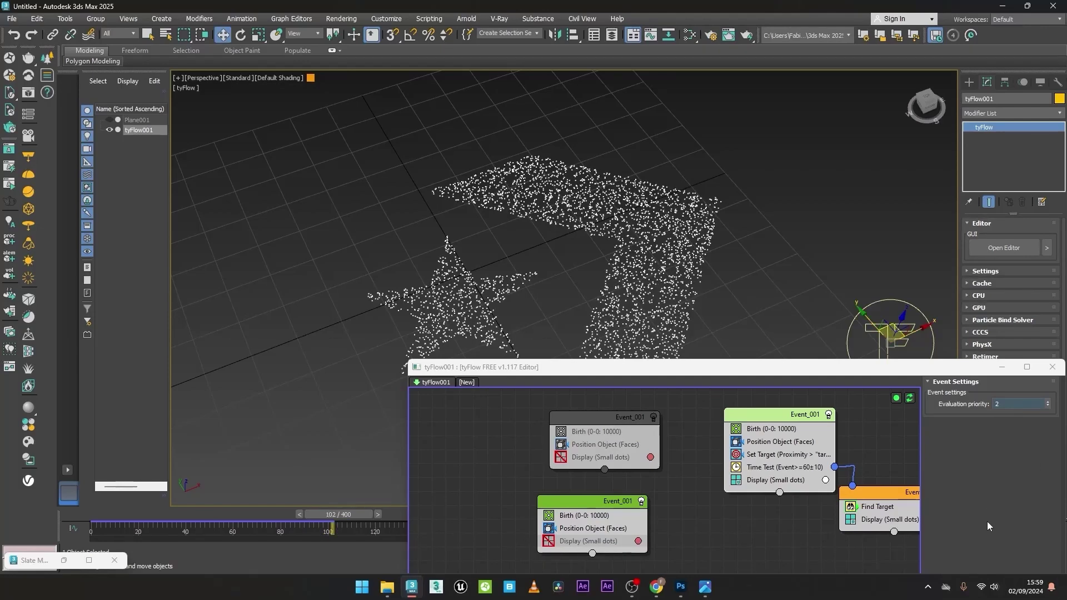
- Compare priority 1 against 2, keeping the Evaluation priority at 2
double_click(1011, 401)
left_click(1011, 401)
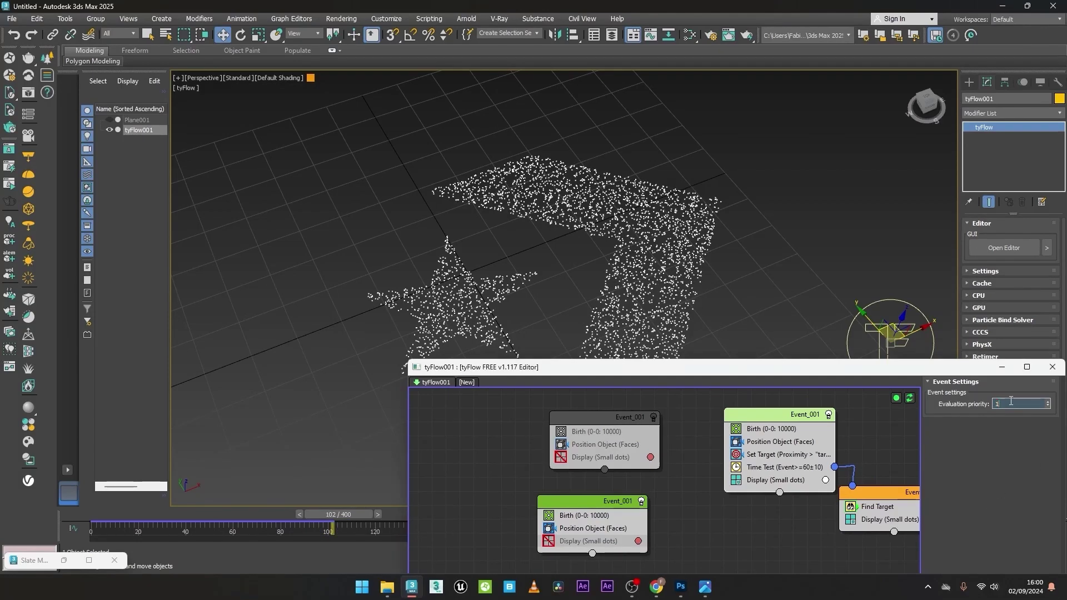
type("1")
key("Return")
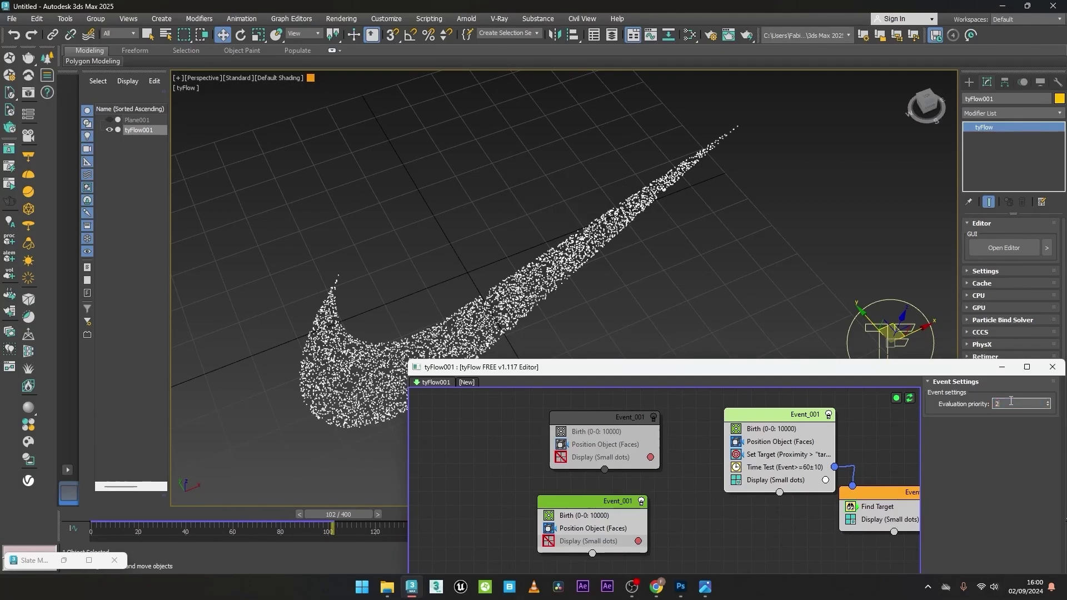
key("Return")
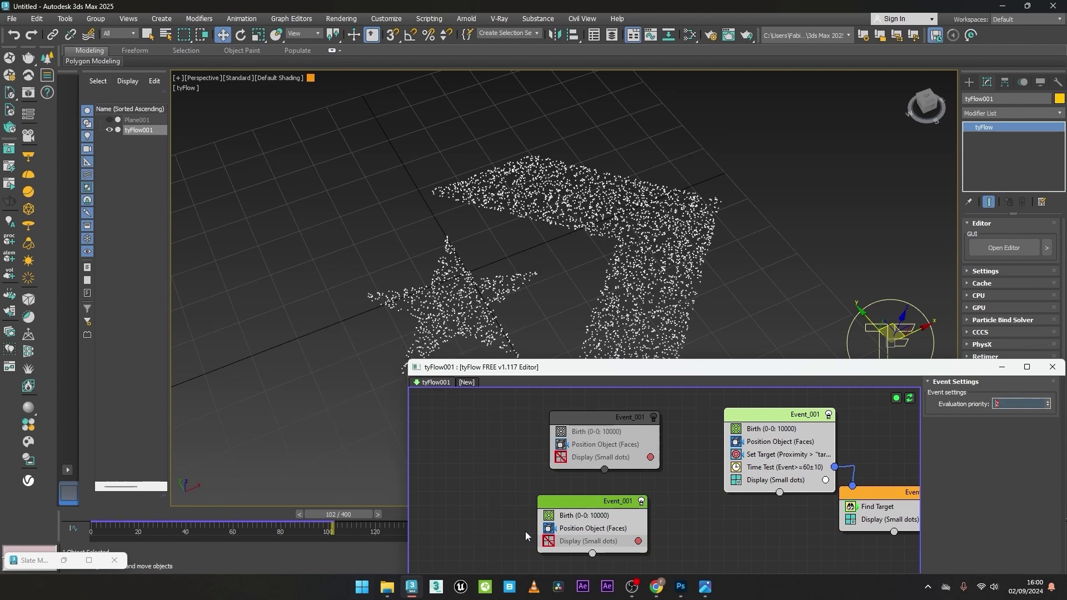
- Select the lower event's Position Object (Faces) operator
left_click(562, 541)
left_click(562, 528)
left_click_drag(723, 369, 600, 144)
scroll(840, 481, "down", 5)
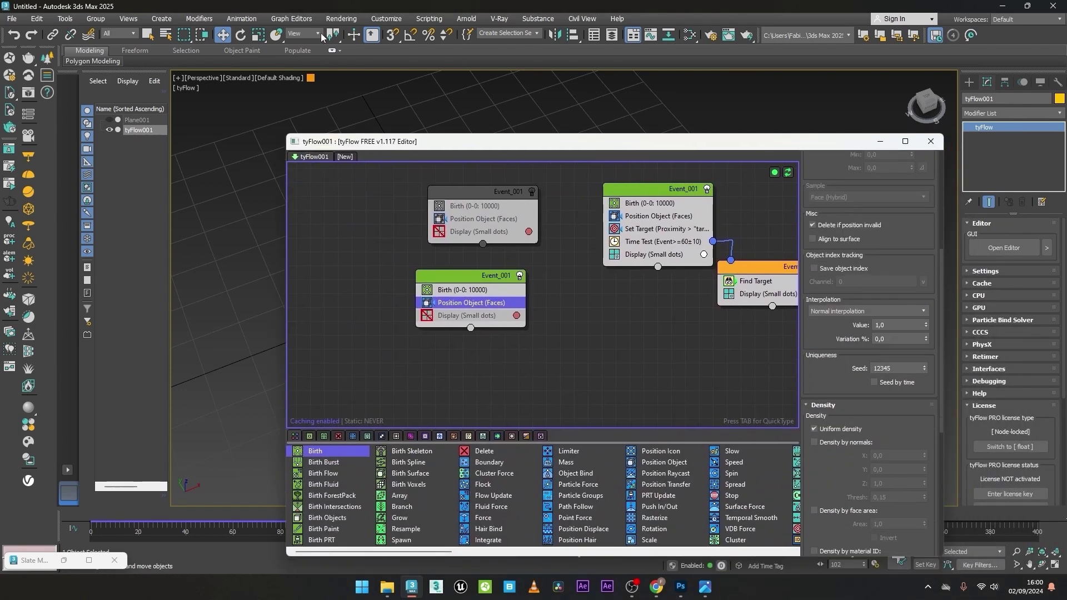
- Clone Map #2 in the Slate Material Editor and load Nike_03 into the new Map #4
key("m")
left_click_drag(637, 293, 639, 184)
left_click_drag(516, 352, 528, 446, "shift")
left_click(385, 463)
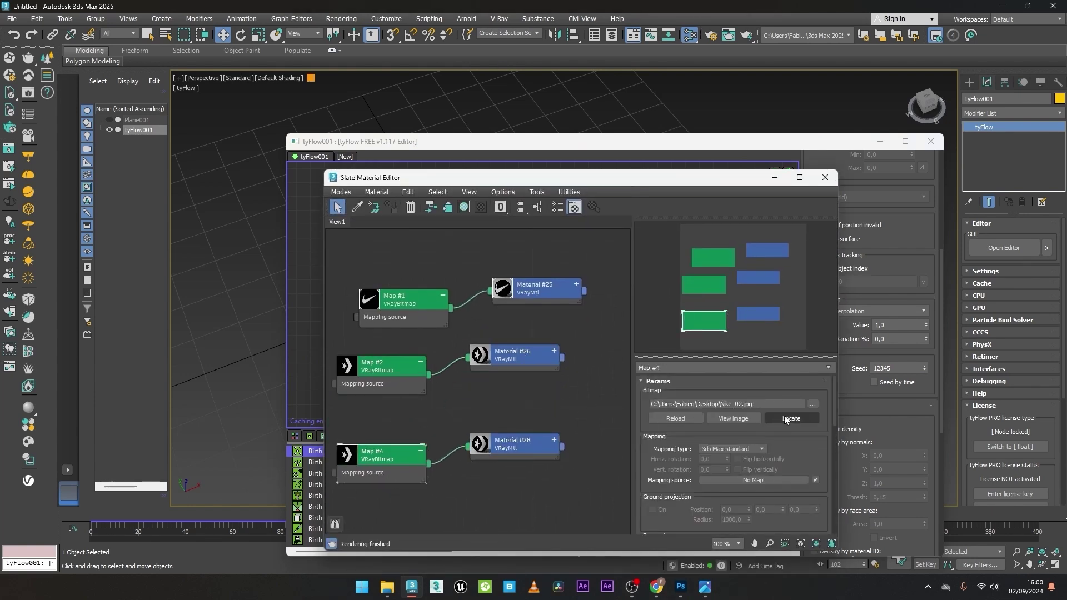
left_click(812, 405)
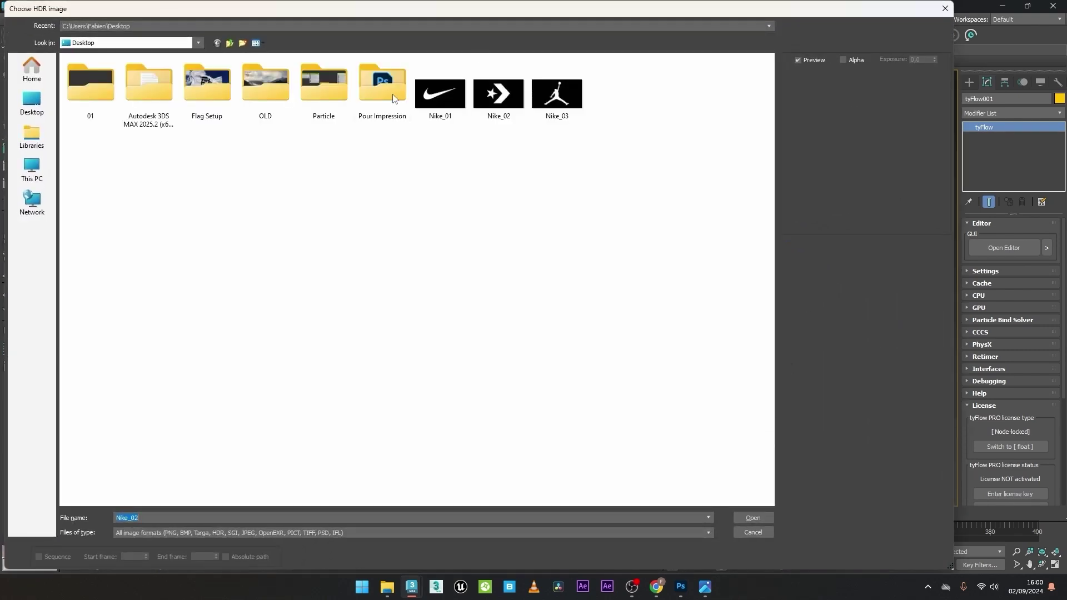
double_click(556, 94)
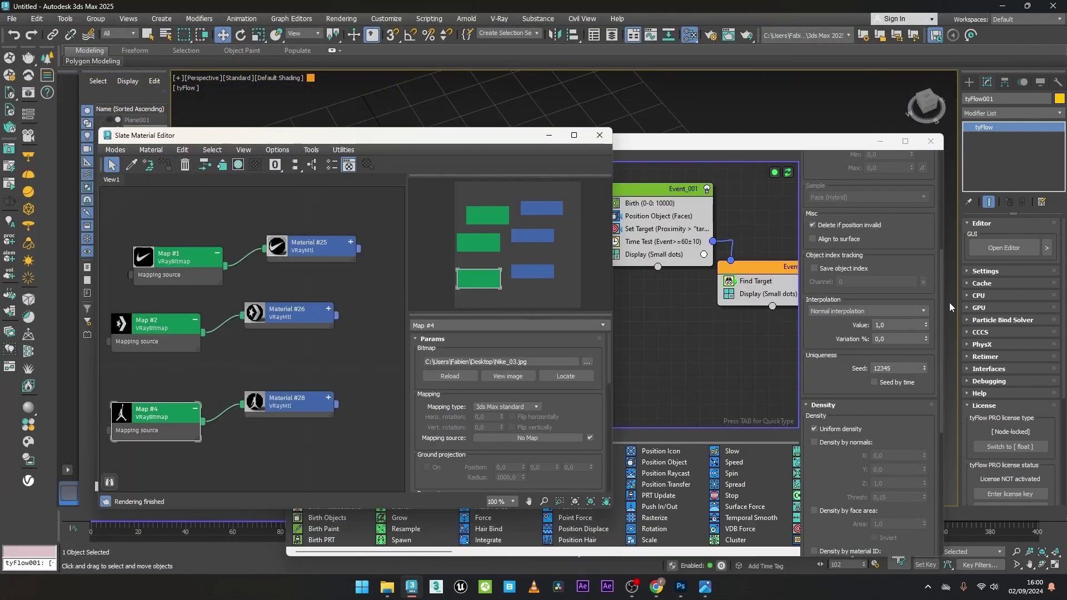
- Wire Map #4 into Position Object's density texture slot, then minimise both editors
left_click(941, 311)
scroll(943, 336, "down", 5)
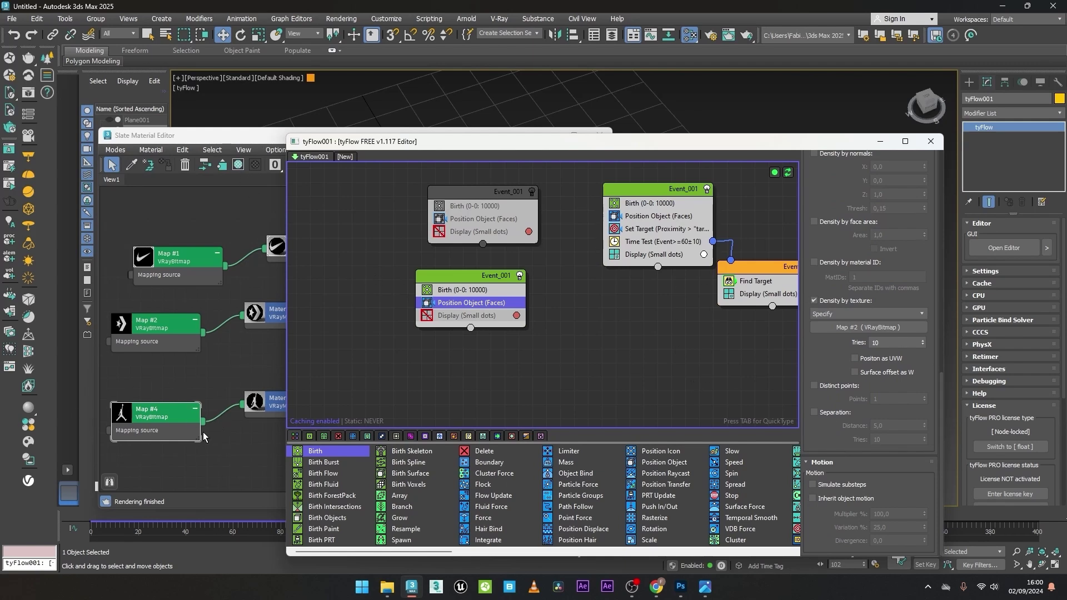
left_click_drag(203, 422, 861, 328)
key("Return")
left_click(526, 128)
double_click(545, 134)
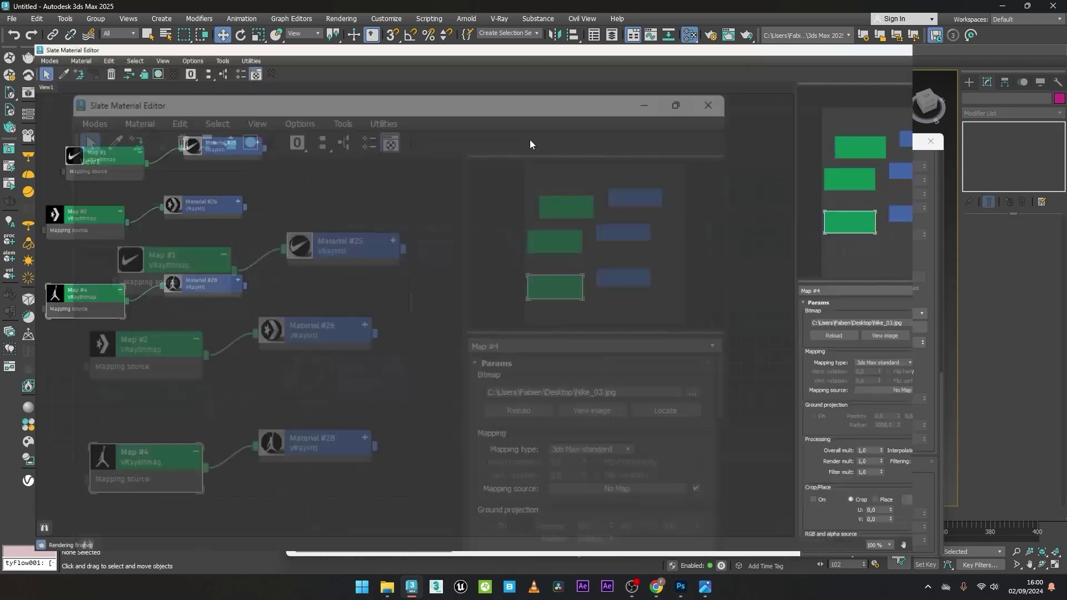
left_click(1002, 6)
left_click(482, 204)
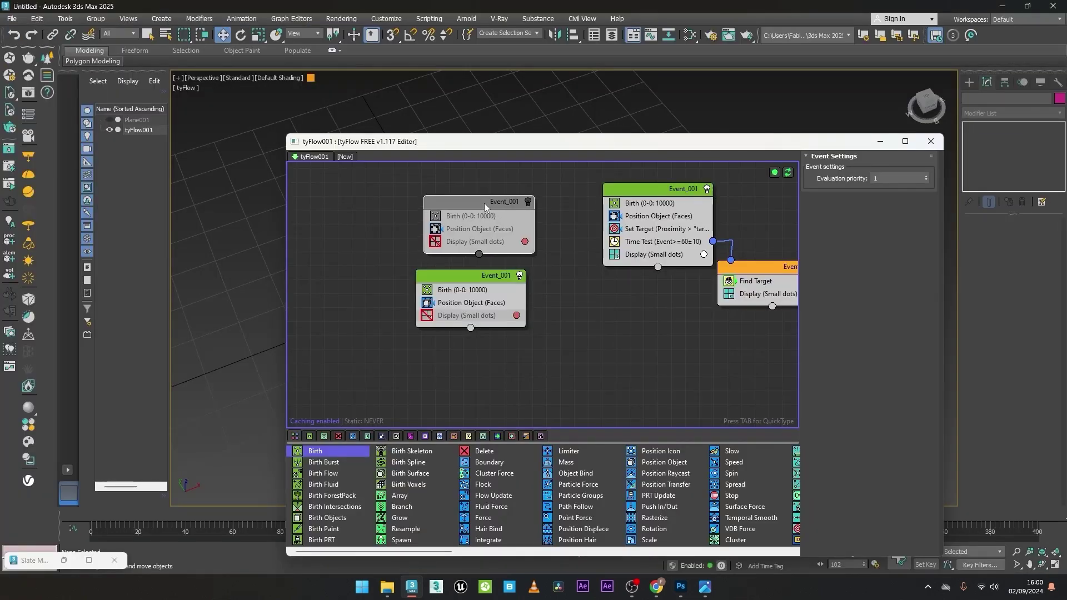
left_click(879, 141)
- Scrub to frame 153 to see the Jumpman shape, then reopen the tyFlow editor
left_click_drag(100, 511, 453, 530)
key("w")
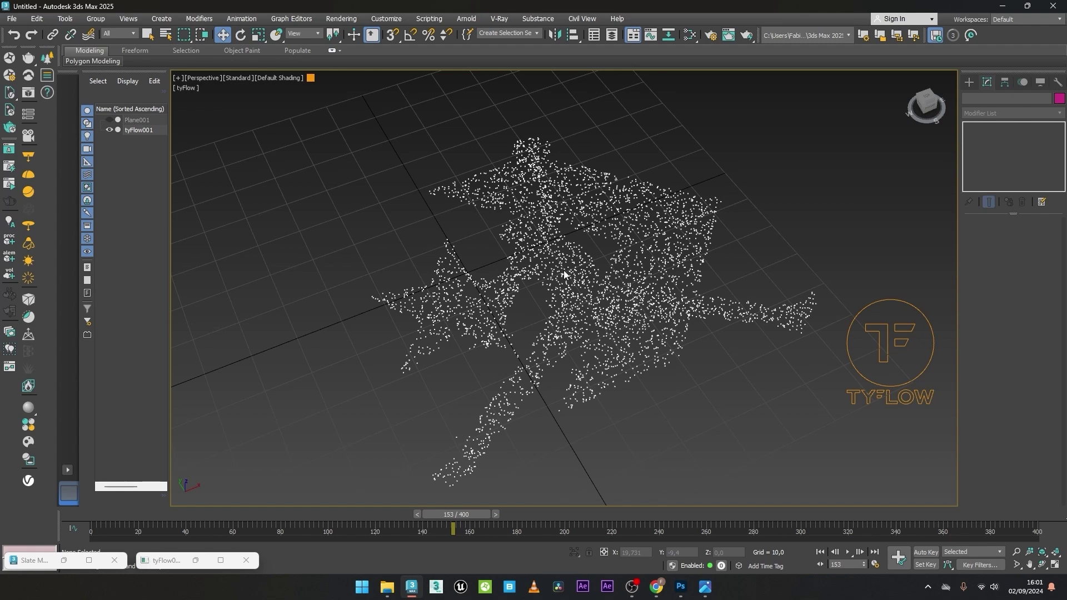
left_click(920, 374)
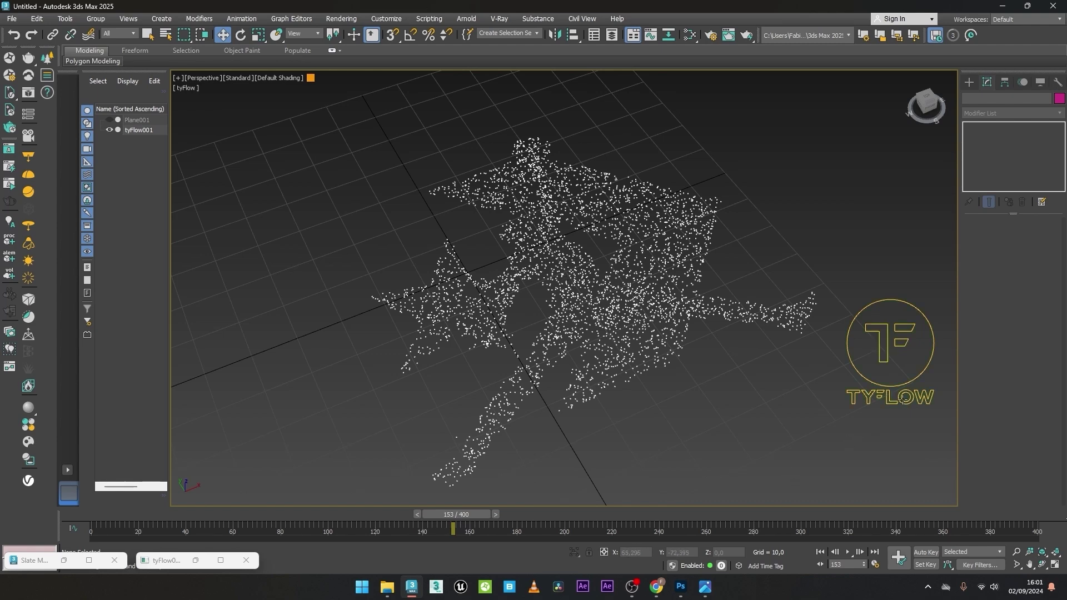
left_click(1003, 248)
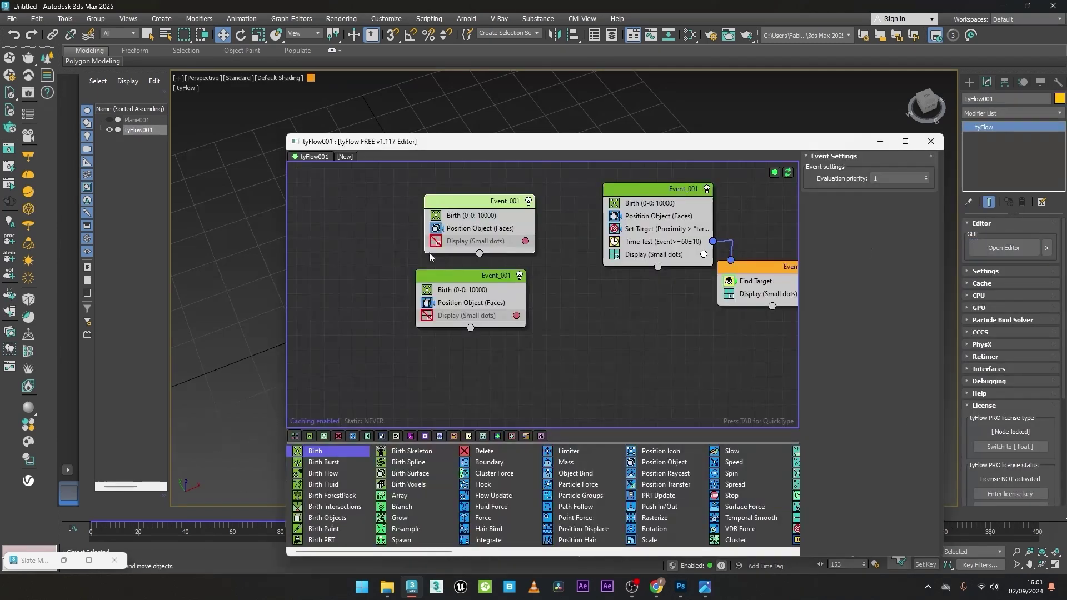
- Add a Particle Groups operator below Position Object in the first Event_001
left_click(461, 232)
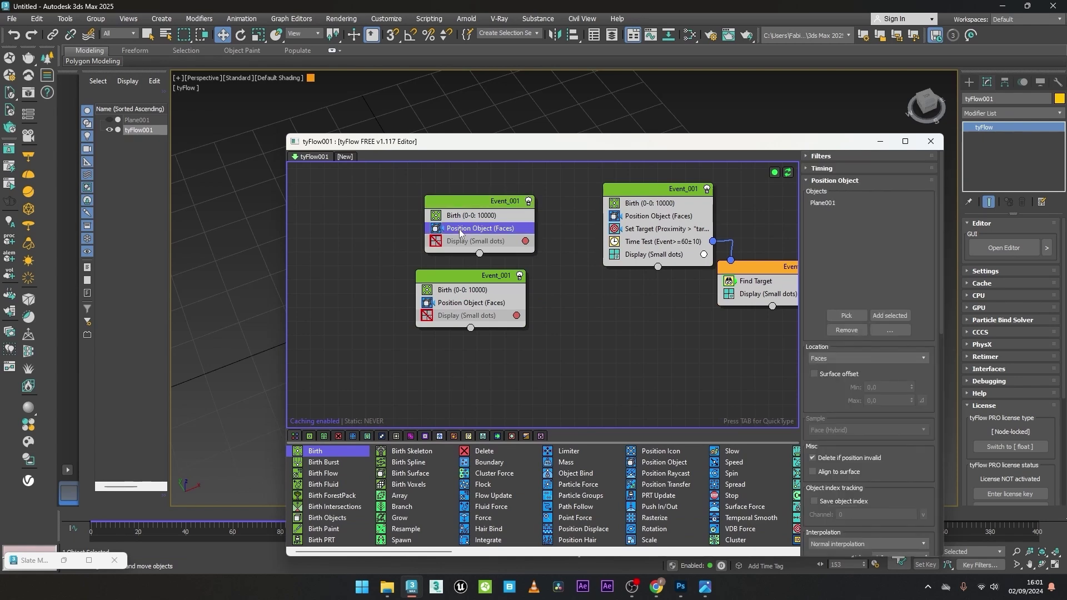
key("Tab")
type("pa")
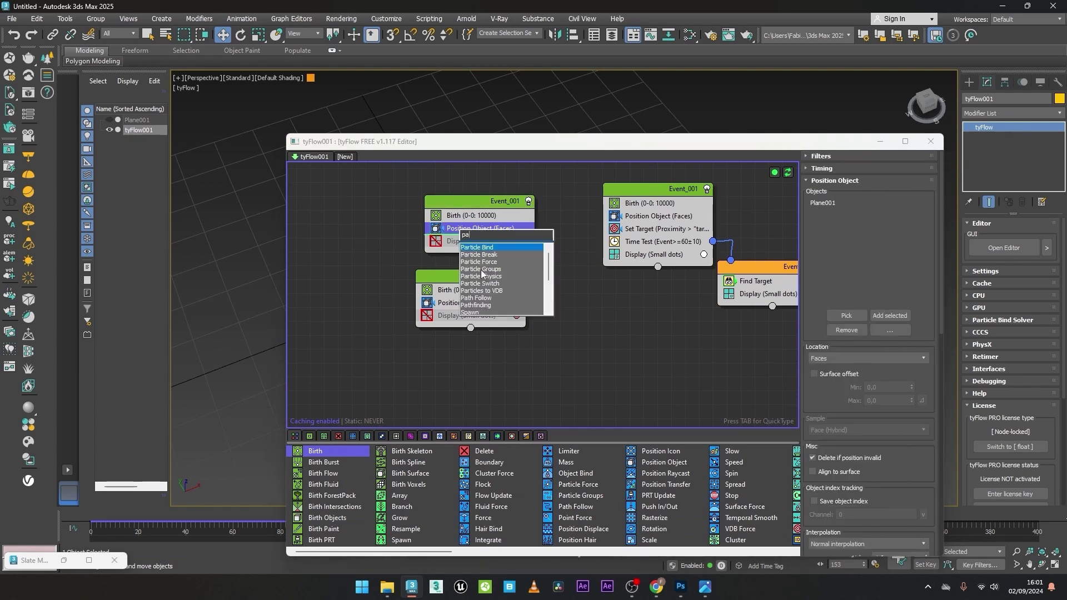
left_click(481, 269)
left_click_drag(496, 236, 500, 249)
- Copy Particle Groups into the second Event_001 and assign it simulation group 2
left_click(829, 217)
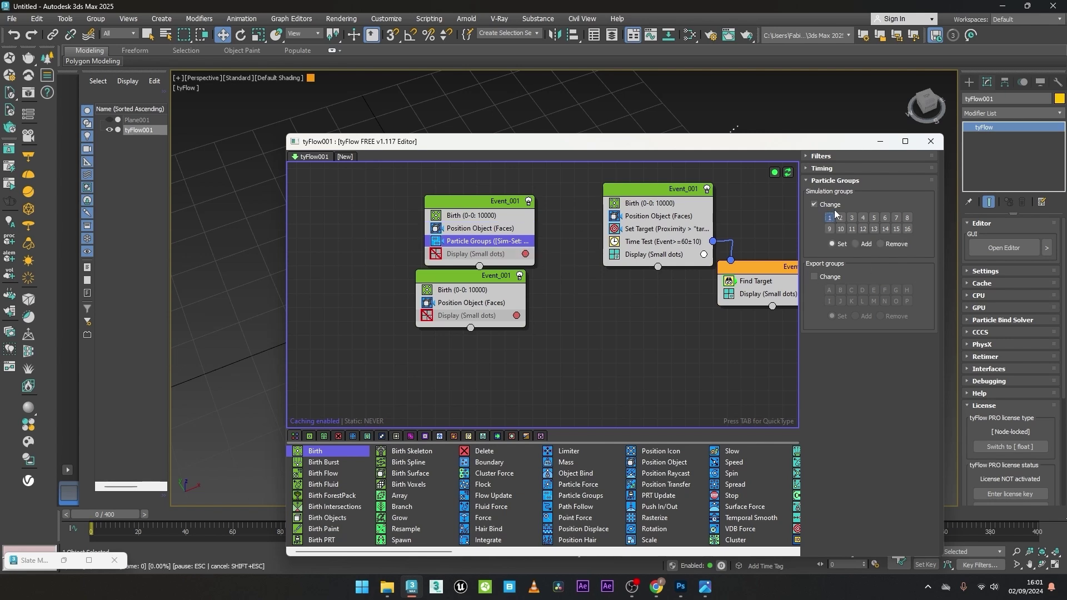
right_click(493, 241)
key("Escape")
left_click(471, 304)
right_click(471, 305)
left_click(503, 327)
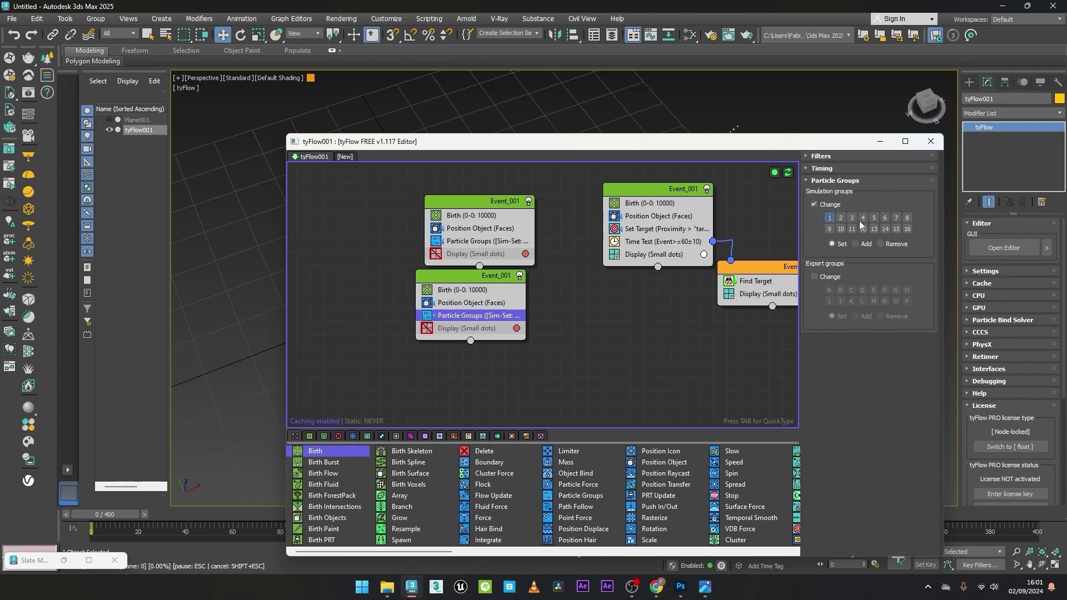
left_click(840, 218)
left_click_drag(556, 142, 446, 189)
- Filter the Set Target operator's Target Filters to simulation group 2
left_click(358, 290)
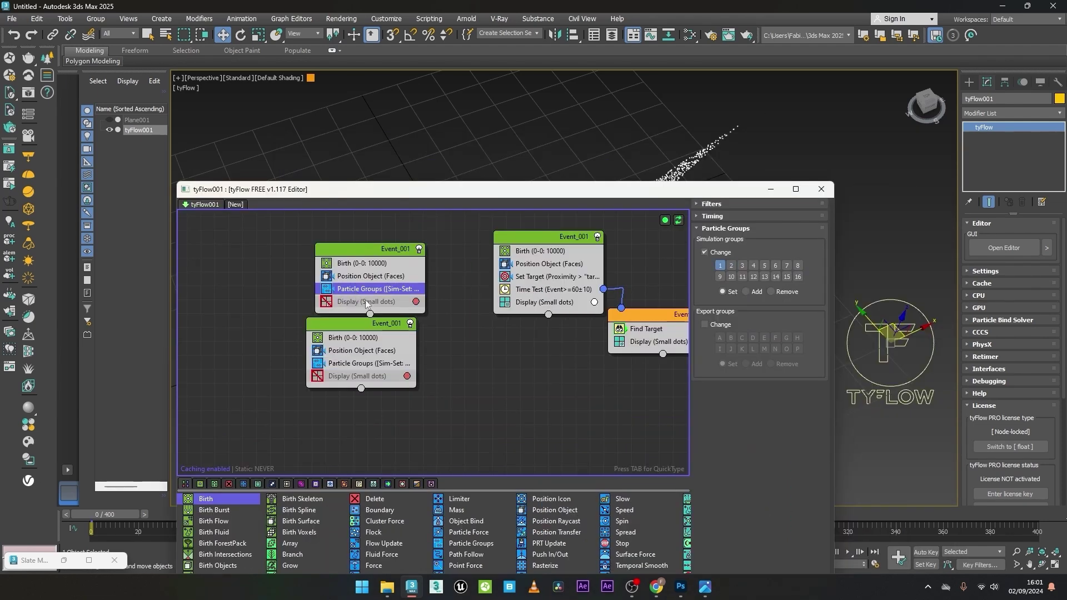
left_click_drag(377, 252, 368, 248)
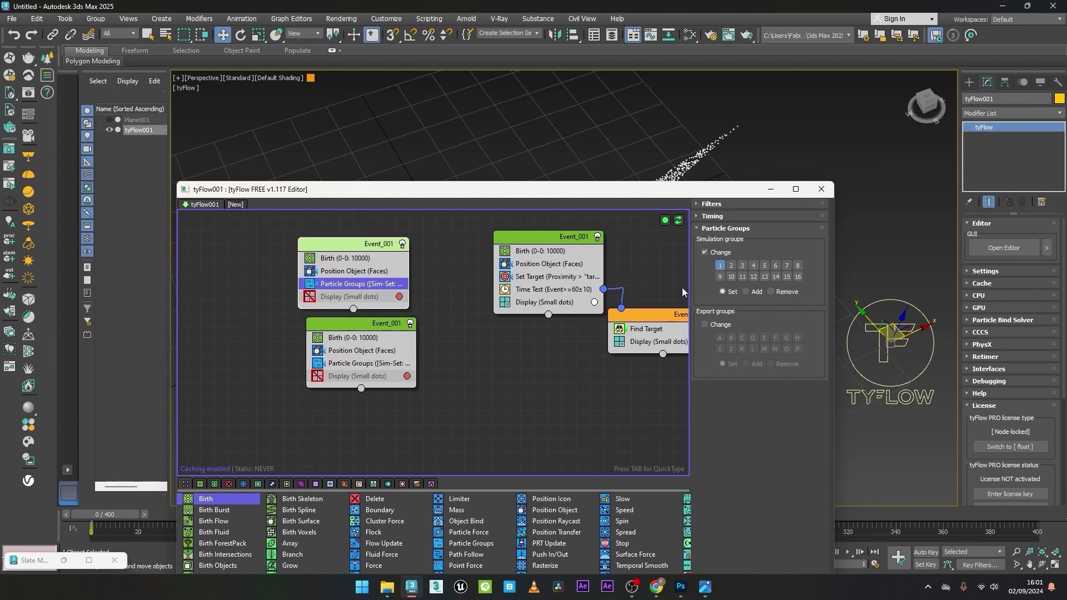
left_click(533, 277)
scroll(738, 259, "down", 5)
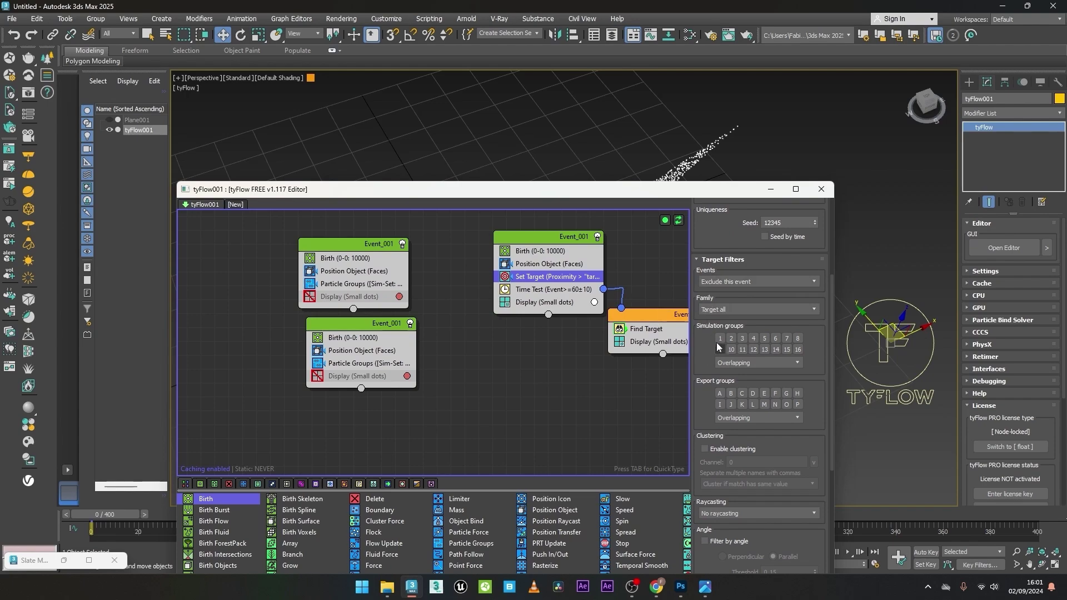
- Scrub the timeline to check the swoosh morphing into the Jumpman figure
left_click(770, 189)
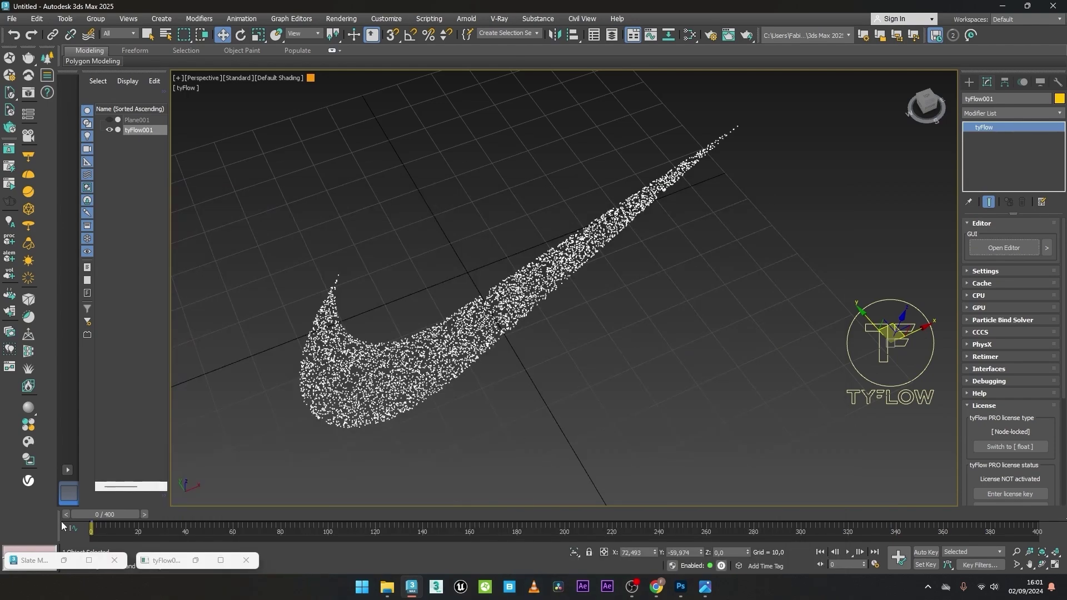
left_click_drag(99, 512, 348, 512)
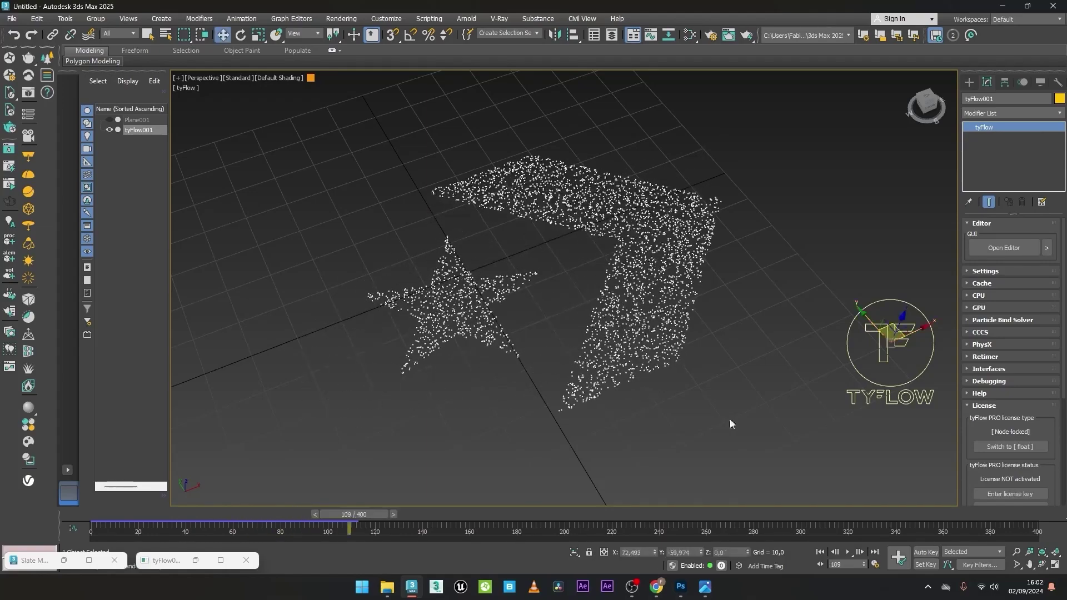
left_click(971, 250)
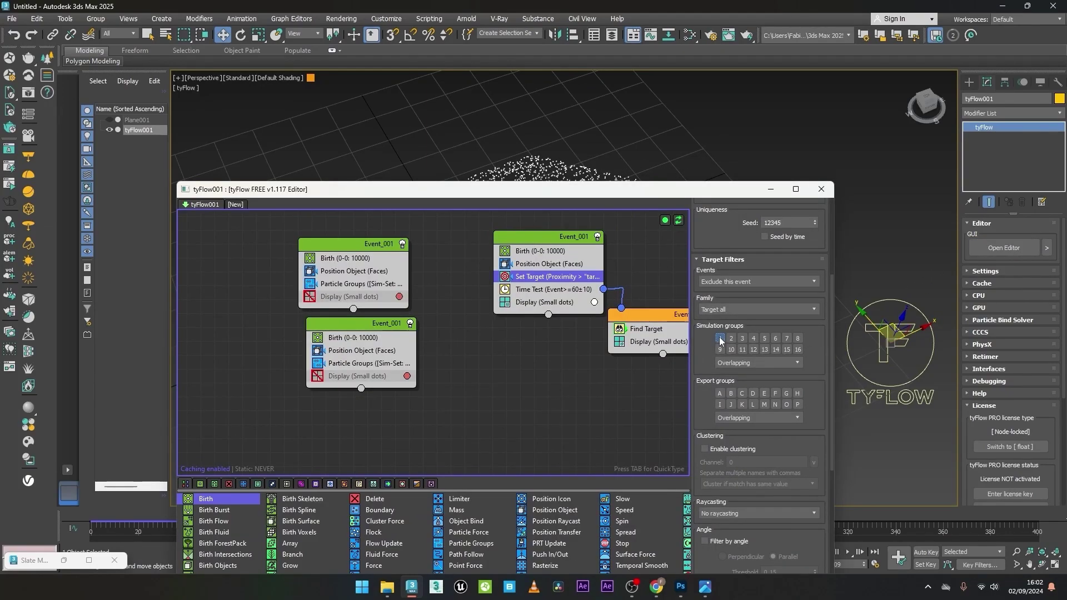
left_click(770, 189)
left_click(191, 518)
left_click_drag(191, 518, 371, 506)
key("w")
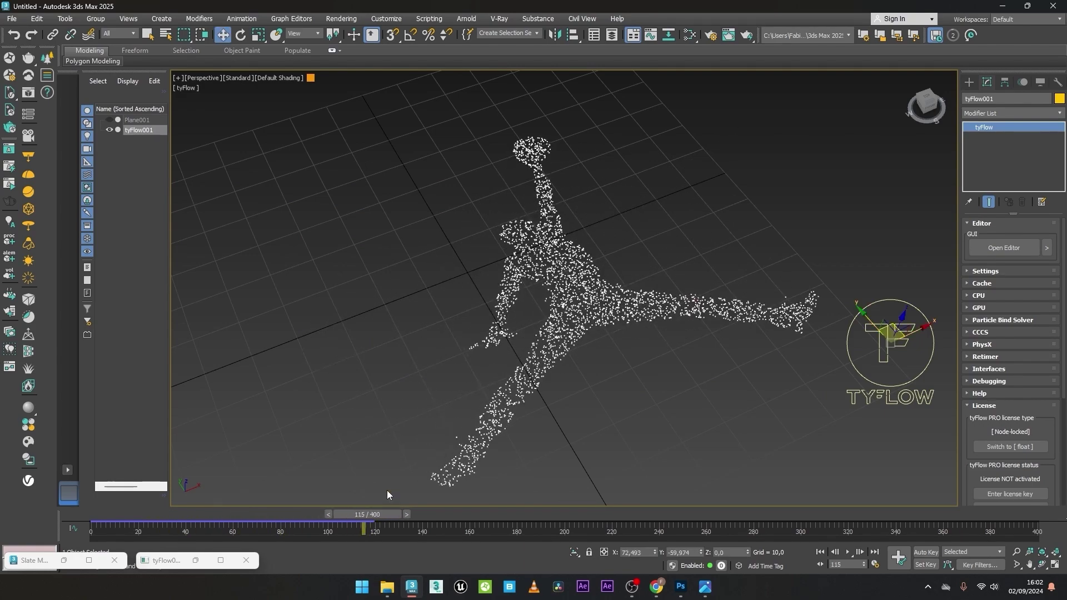
key("Home")
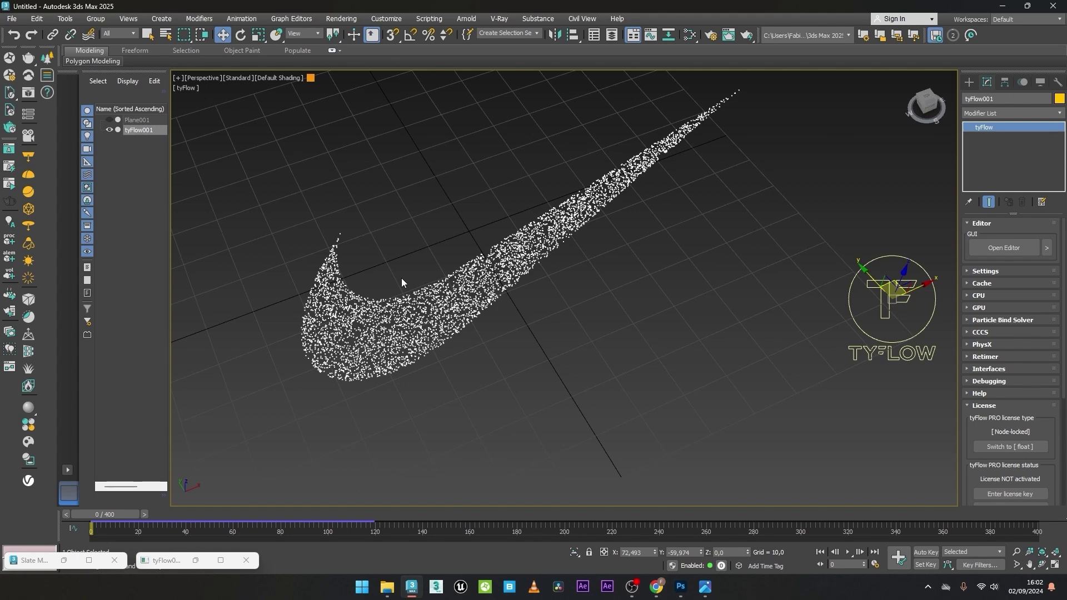
- Paste a second Set Target and change its channel to target position 02
left_click(1000, 248)
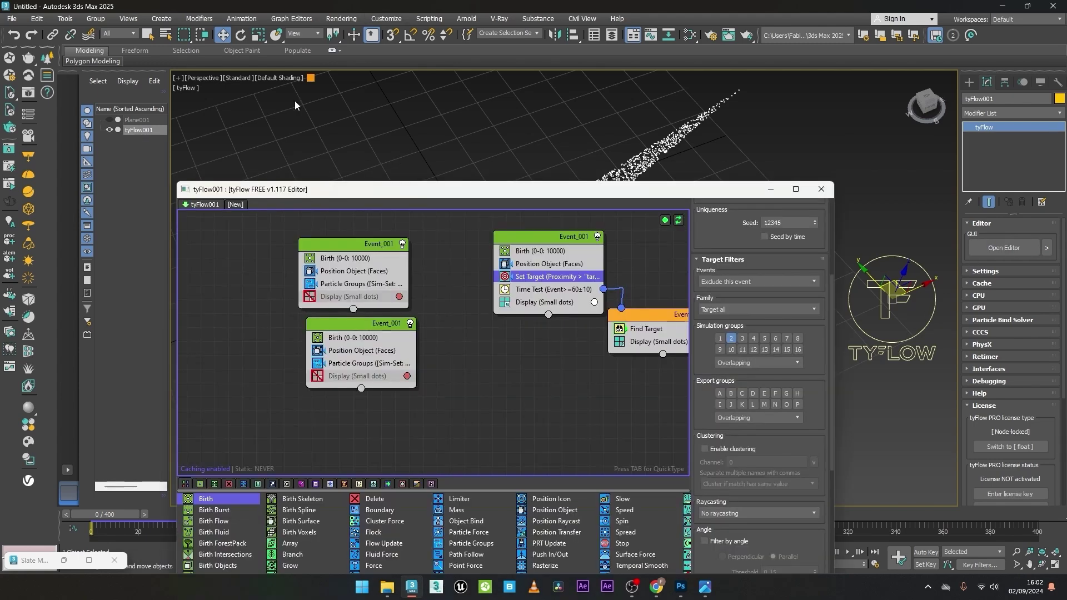
right_click(411, 256)
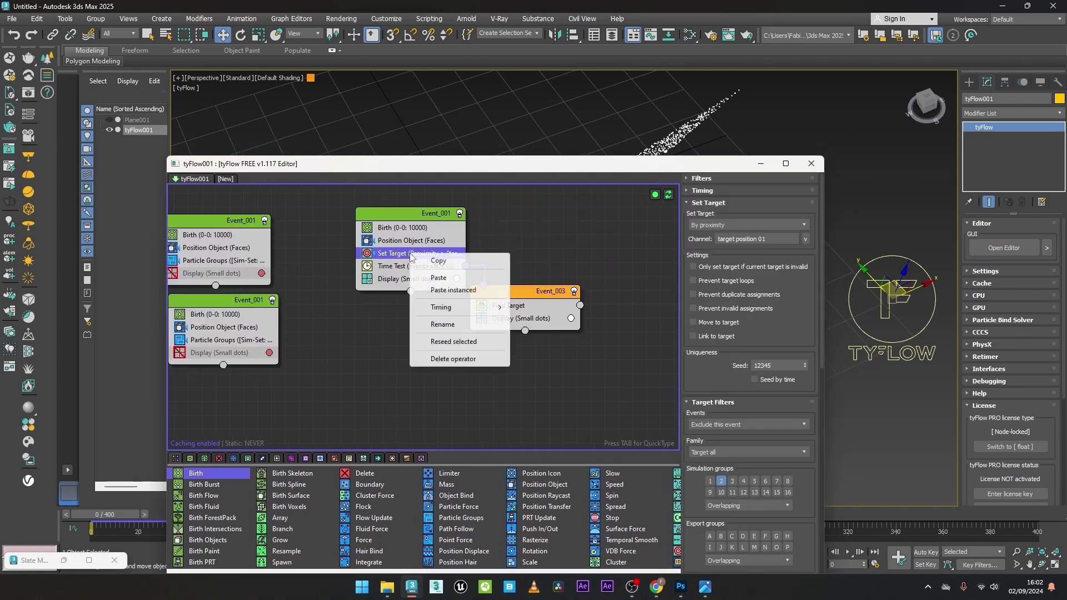
left_click(436, 263)
right_click(412, 254)
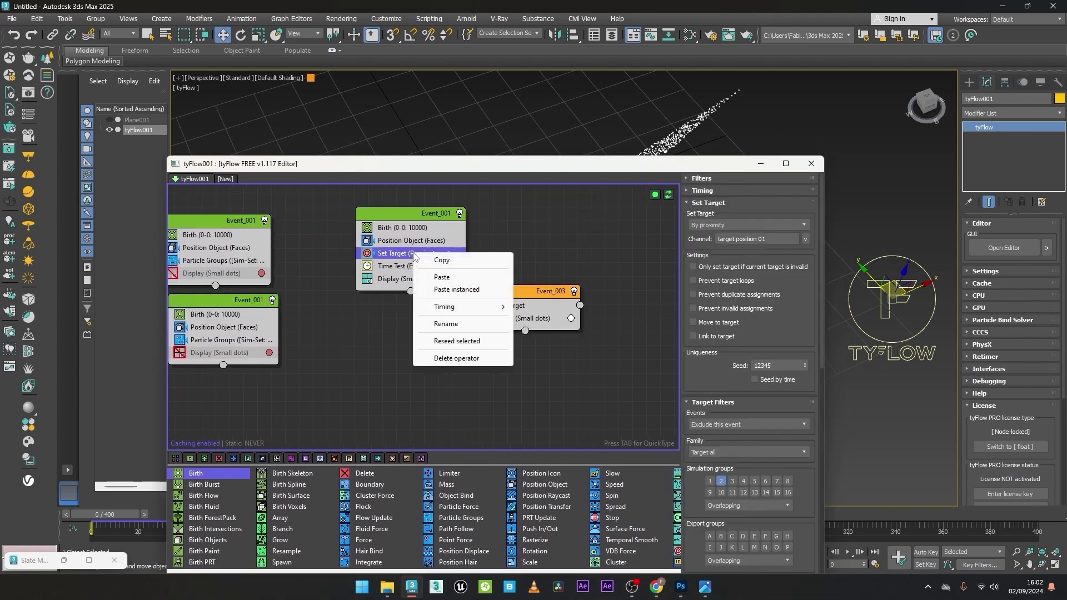
left_click(445, 279)
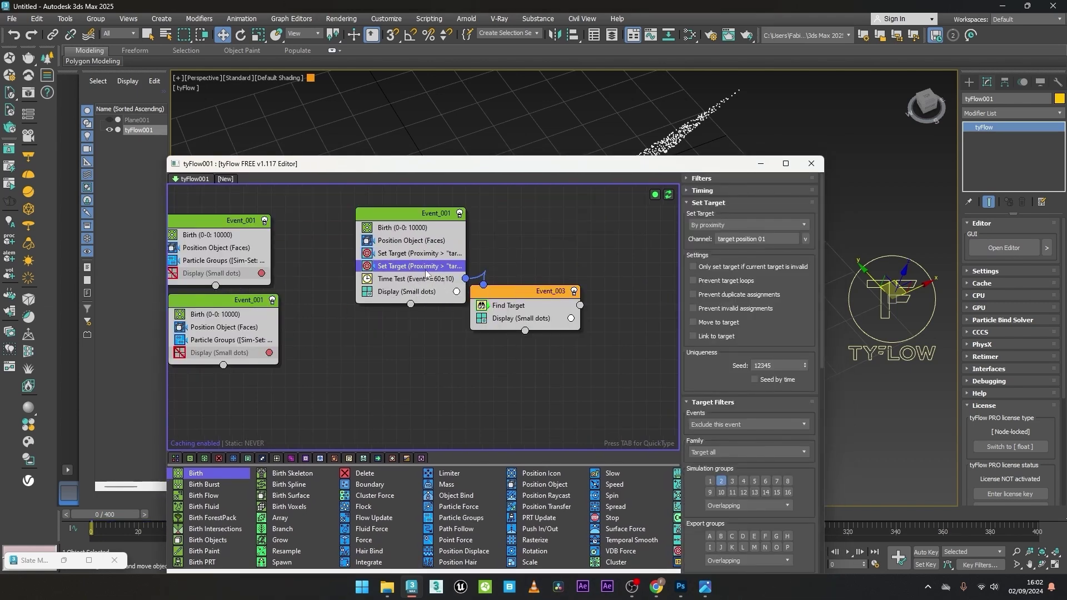
scroll(773, 289, "down", 1)
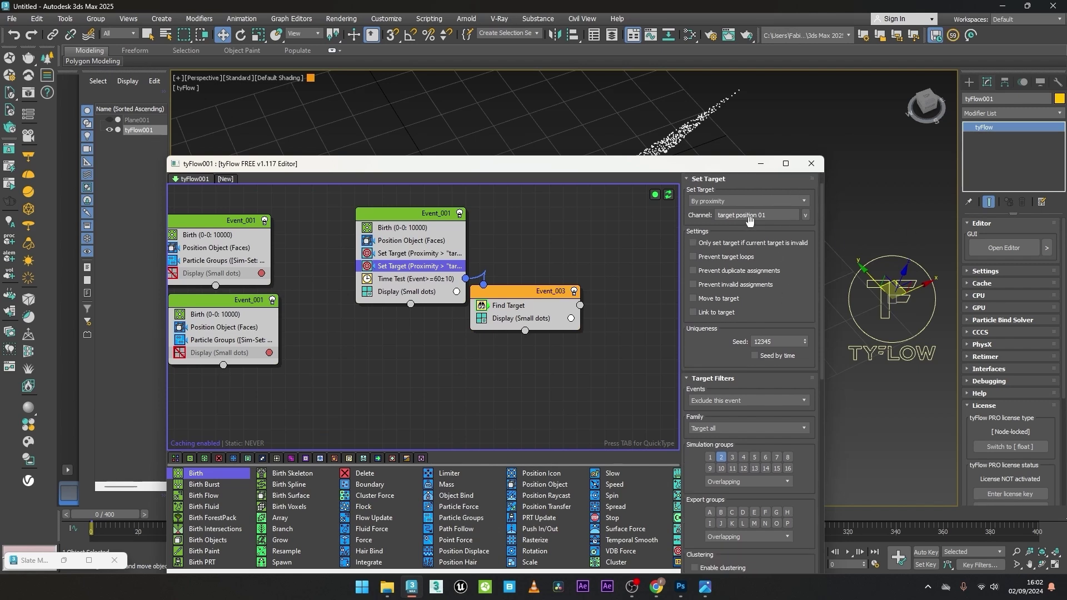
left_click(784, 209)
key("BackSpace")
type("2")
- Filter the first Set Target to simulation group 1 and tidy the Event_003 node
left_click(445, 254)
left_click_drag(757, 476, 766, 357)
left_click_drag(771, 315, 770, 421)
left_click(724, 403)
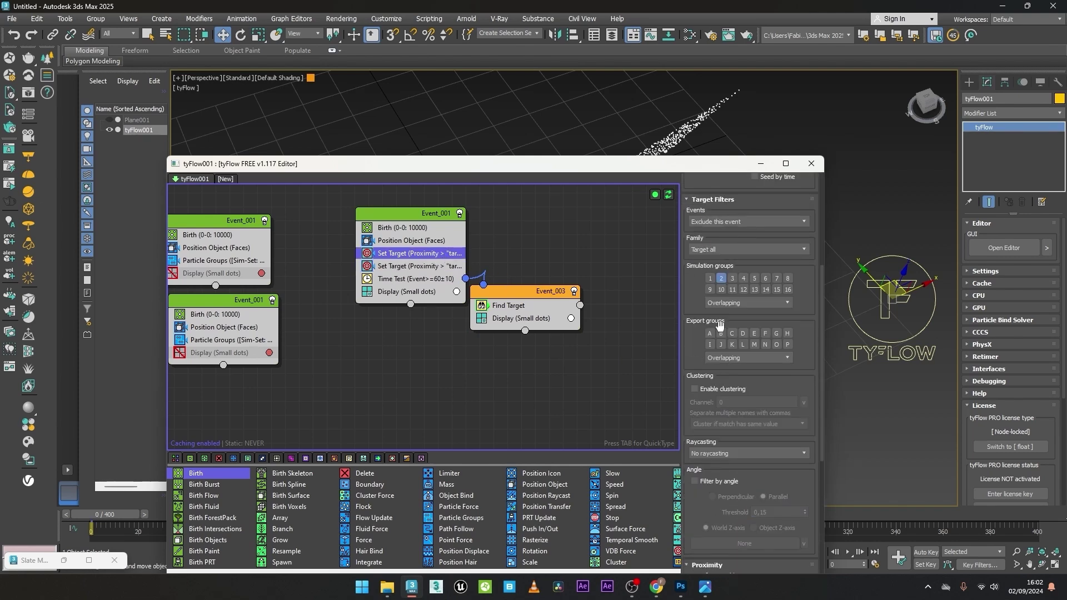
scroll(730, 356, "down", 4)
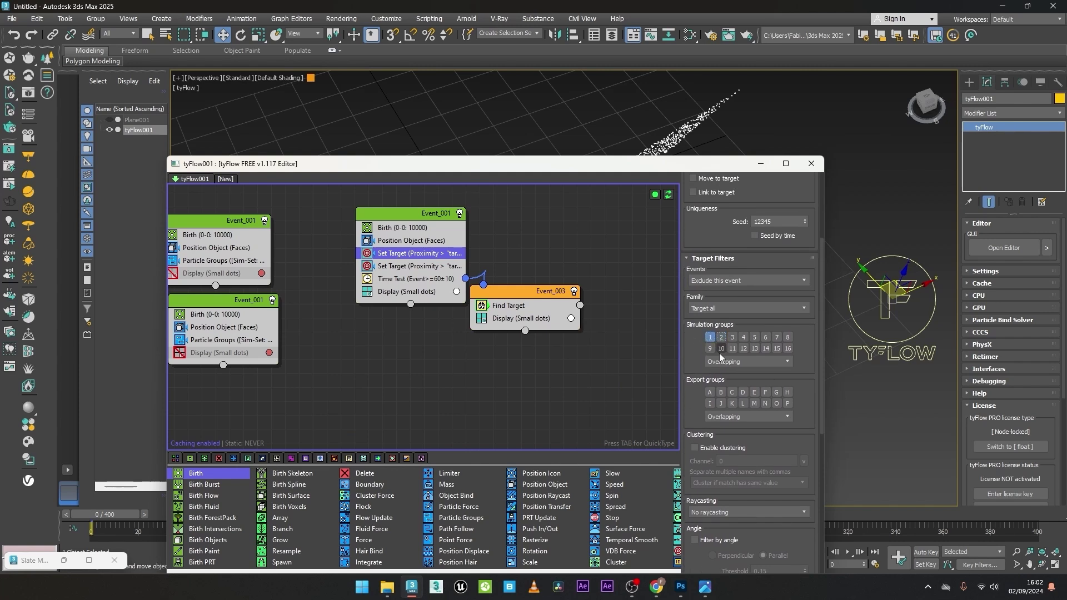
left_click(408, 278)
left_click(411, 267)
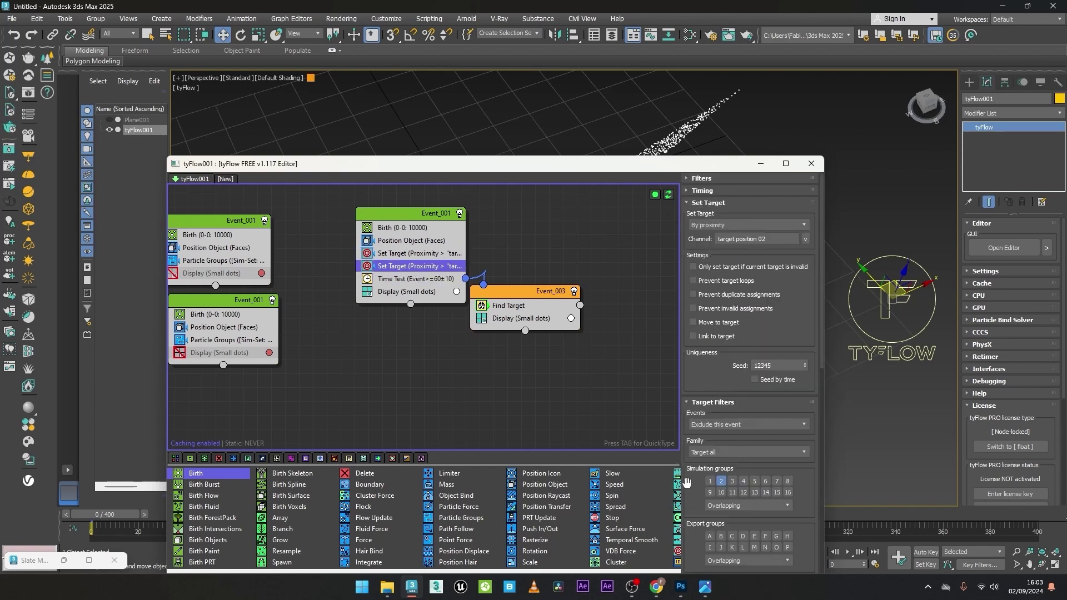
middle_click_drag(525, 313, 465, 298)
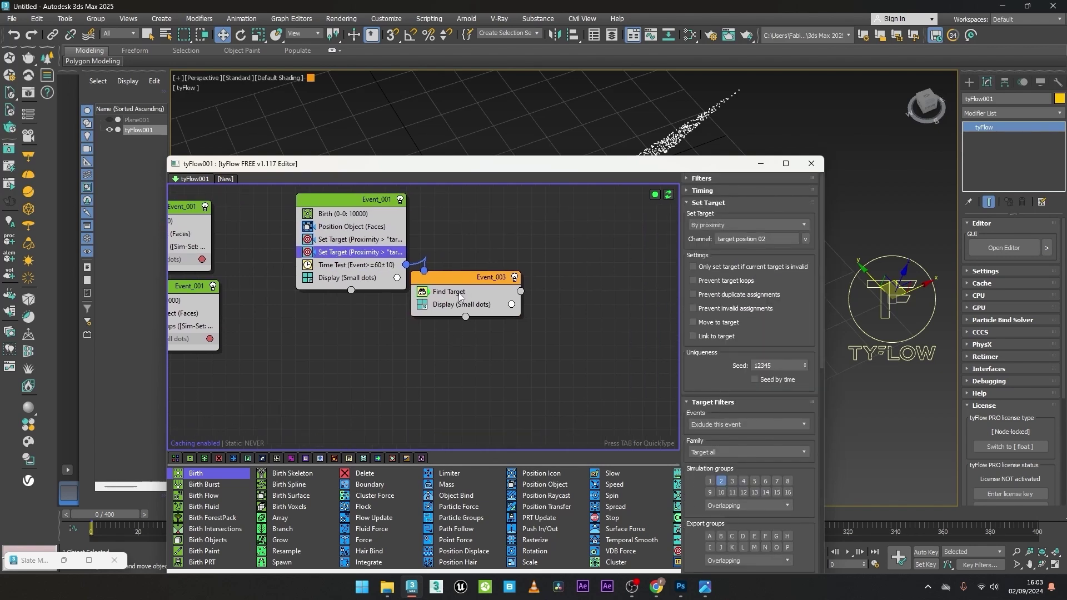
left_click_drag(460, 296, 483, 310)
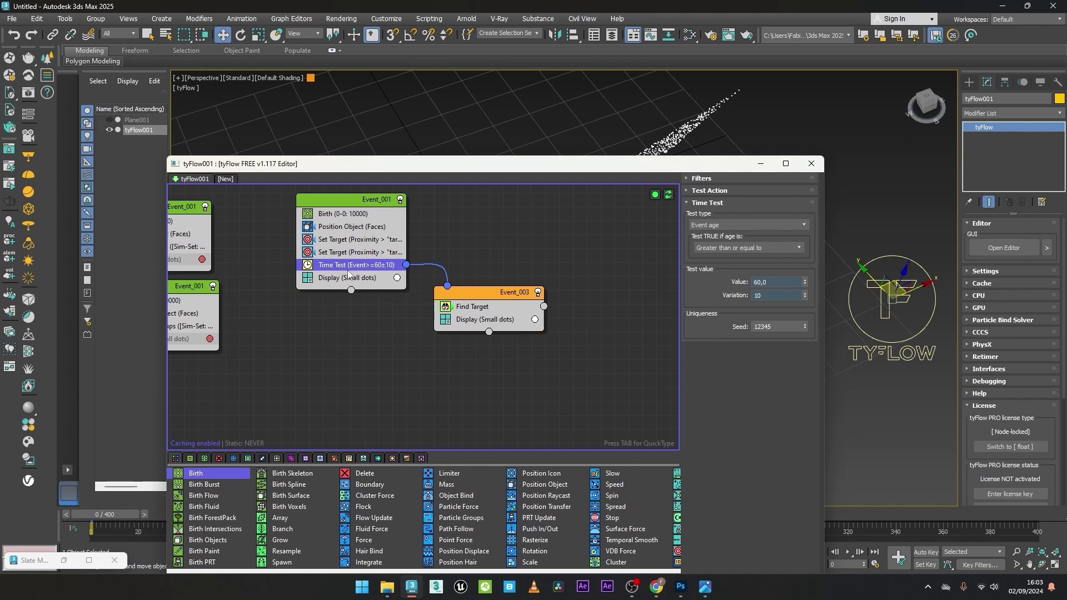
- Add a Time Test at 100 to Event_003 and wire it to a new Event_005 with Find Target
left_click_drag(345, 271, 462, 313)
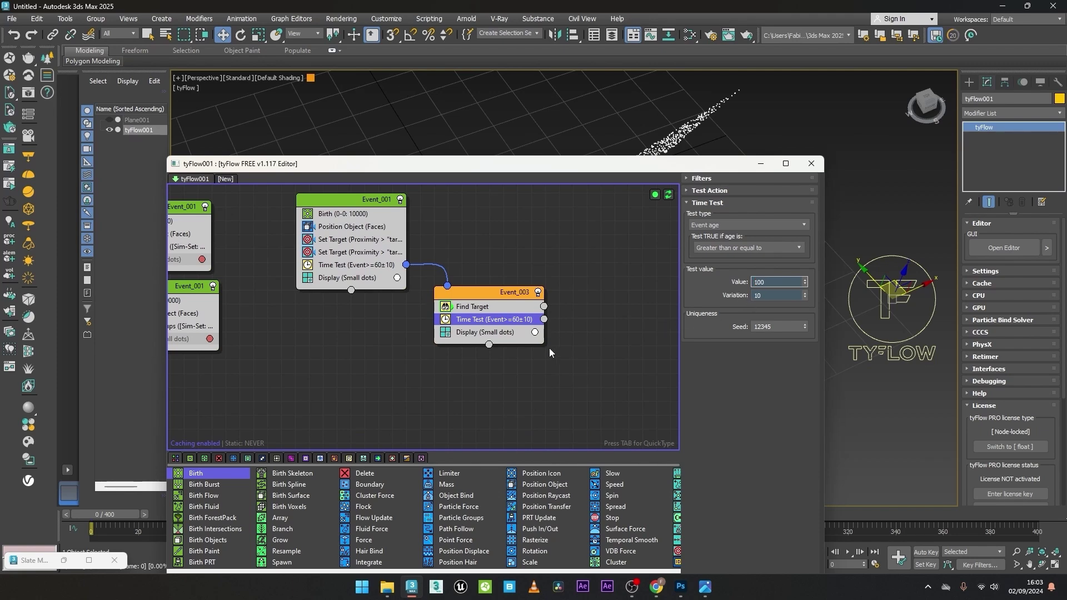
middle_click_drag(551, 349, 488, 331)
left_click_drag(410, 289, 560, 323)
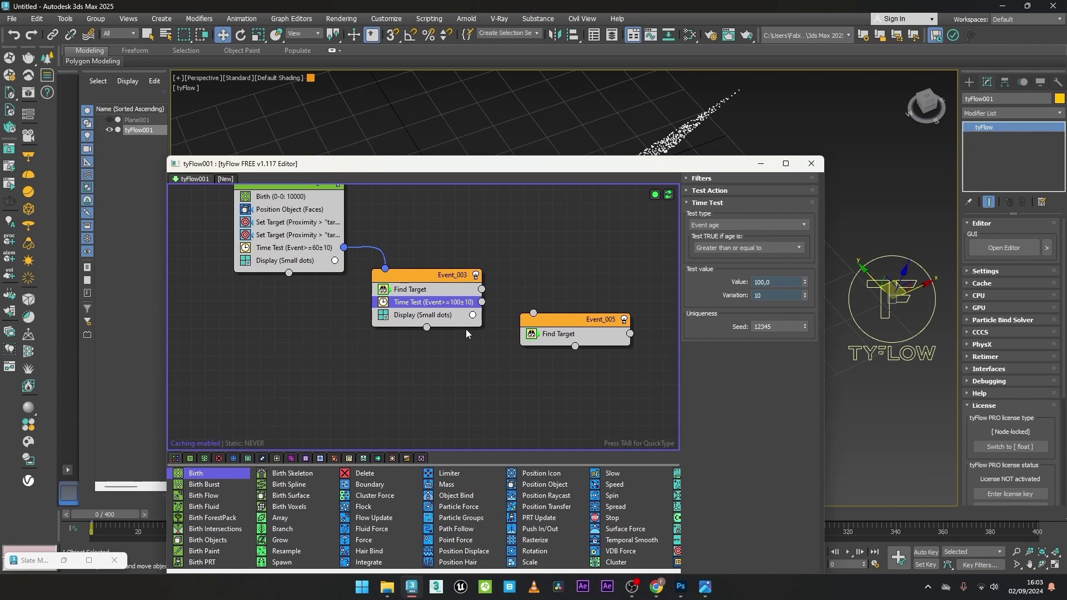
left_click_drag(482, 302, 552, 321)
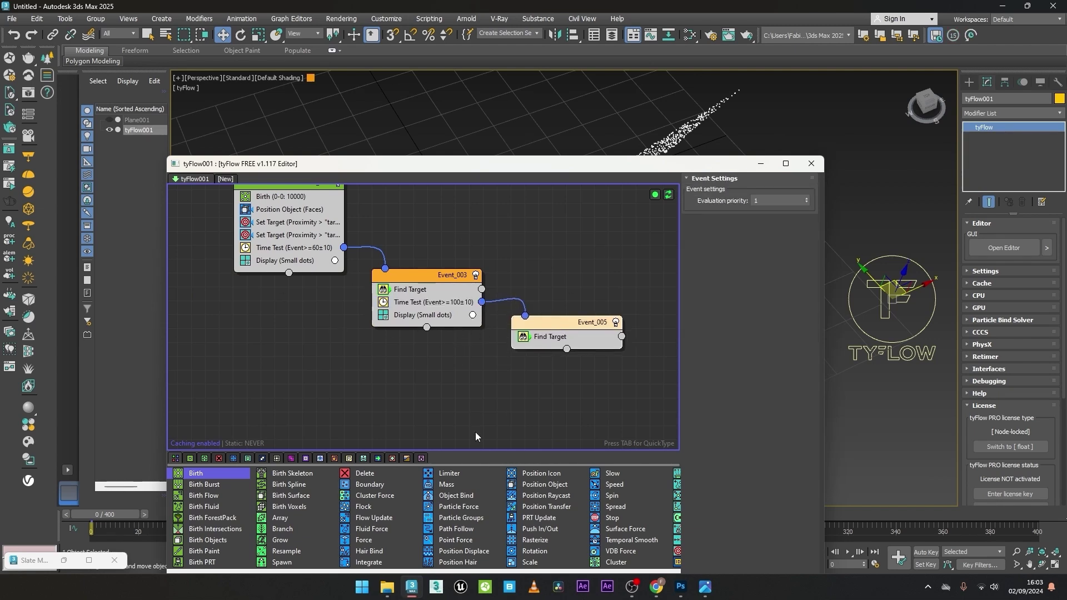
- Set Event_005's Find Target channel to target position 02
left_click(545, 338)
scroll(722, 233, "down", 5)
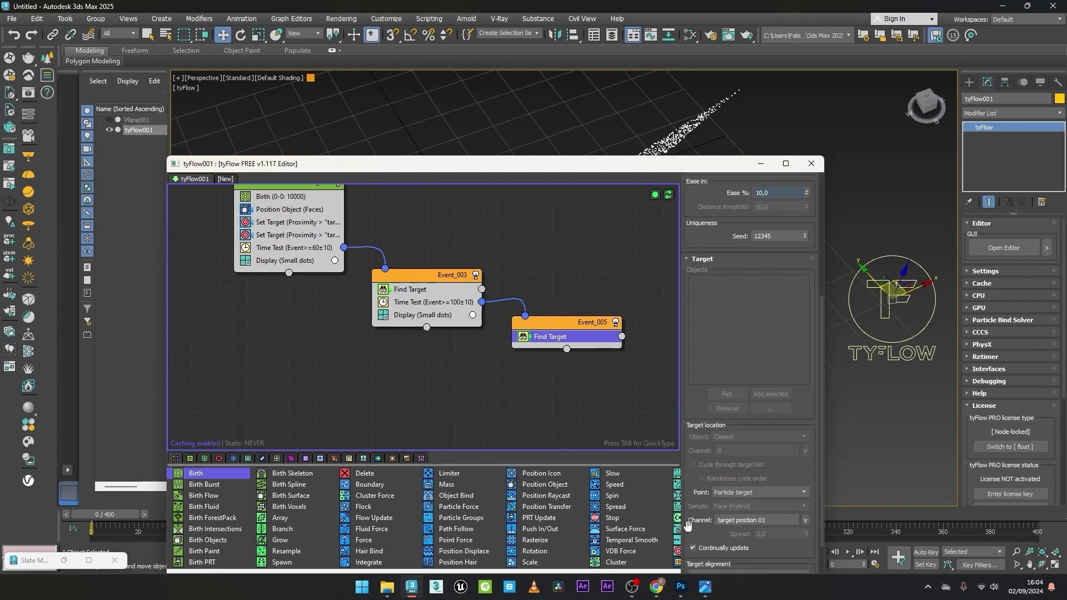
left_click(804, 521)
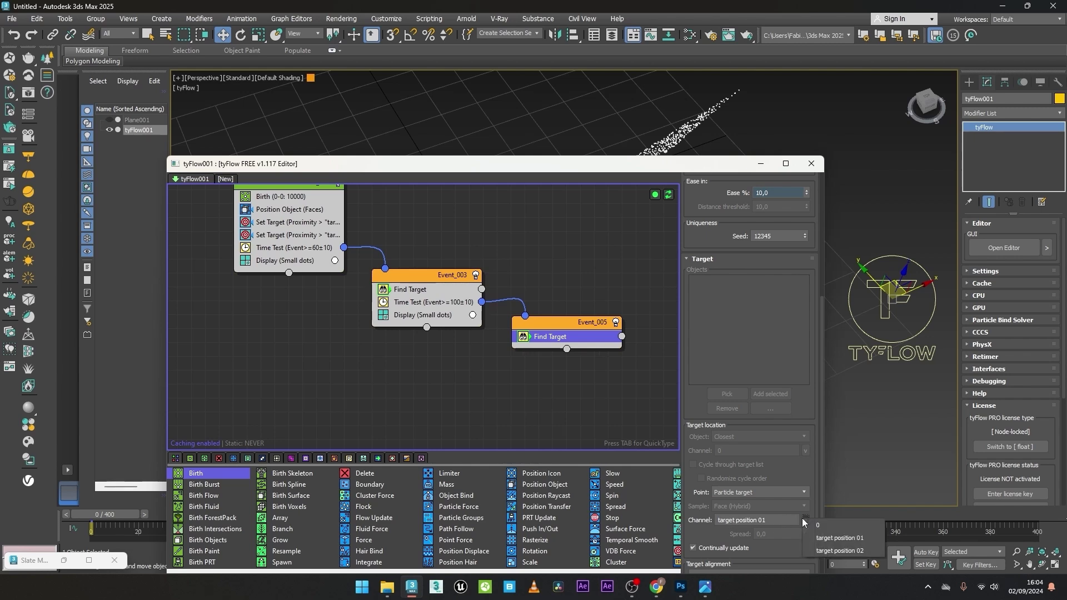
left_click(844, 551)
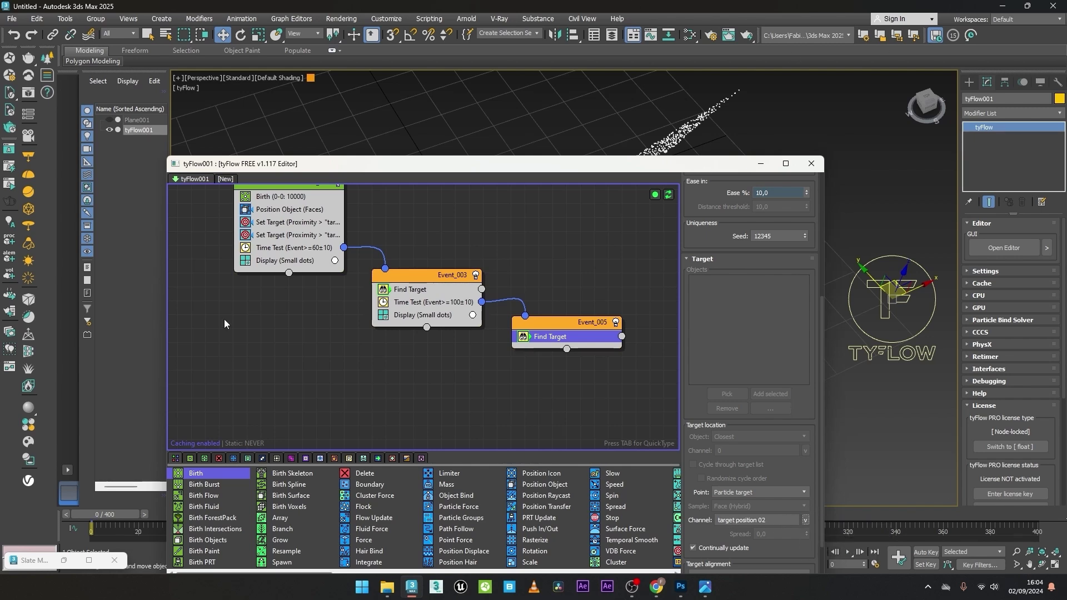
left_click(760, 163)
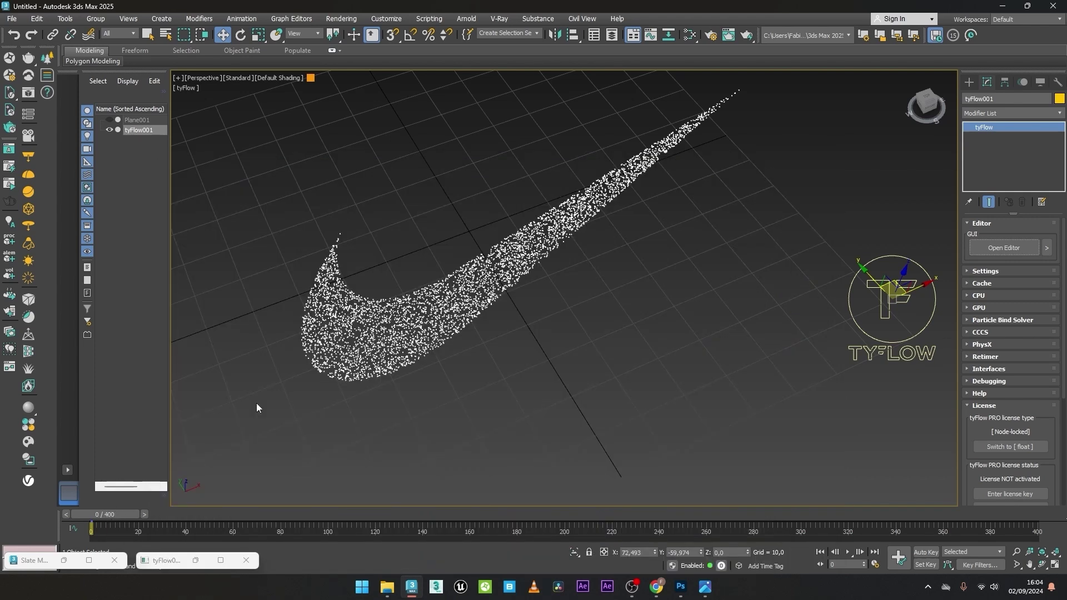
- Preview the morph, then copy Event_003's Display (Small dots) operator into Event_005
left_click_drag(112, 515, 394, 510)
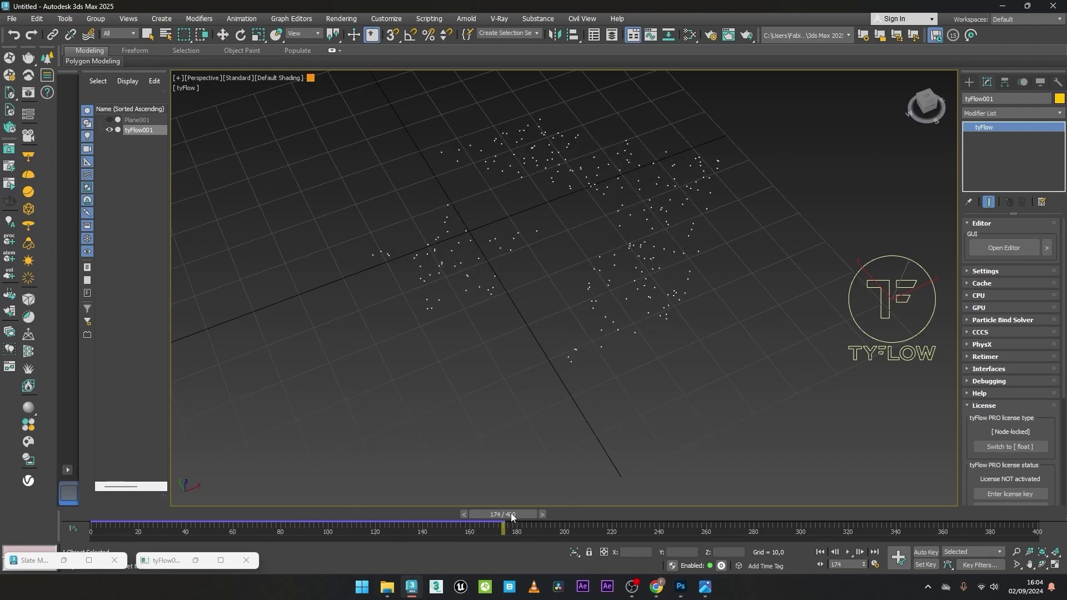
key("w")
left_click(982, 248)
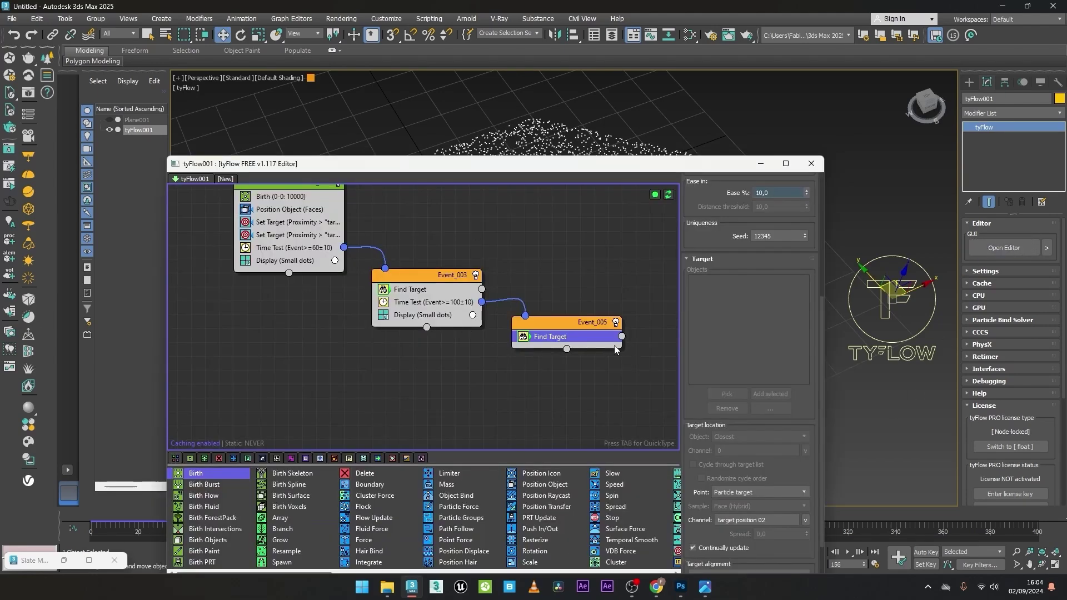
left_click(427, 315)
left_click_drag(408, 316, 548, 349)
left_click(761, 164)
left_click_drag(460, 514, 514, 491)
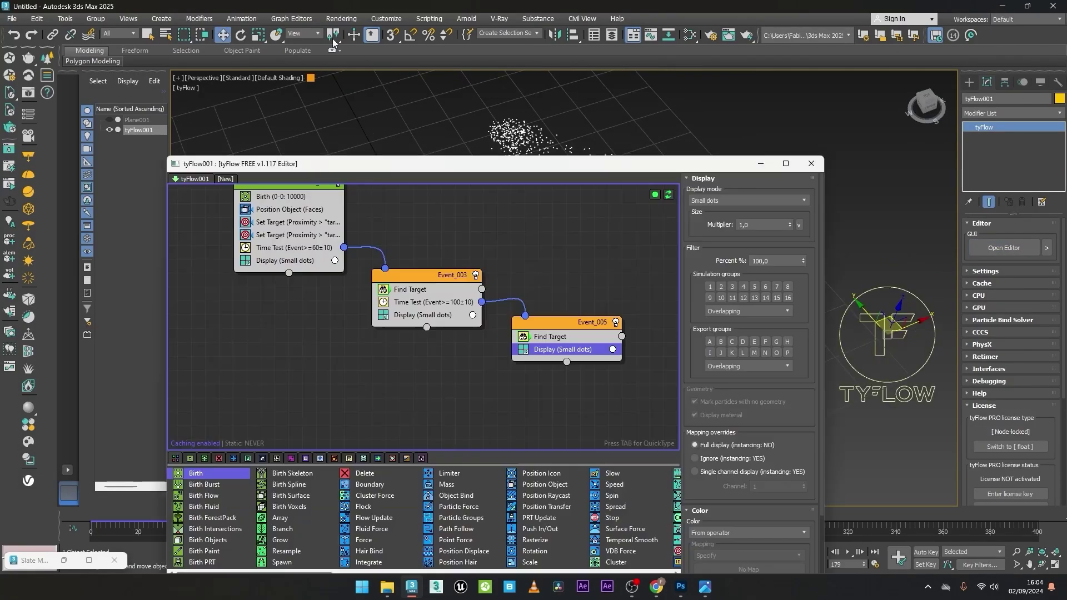
- Raise the Birth operator's total to 20000 particles
left_click(304, 197)
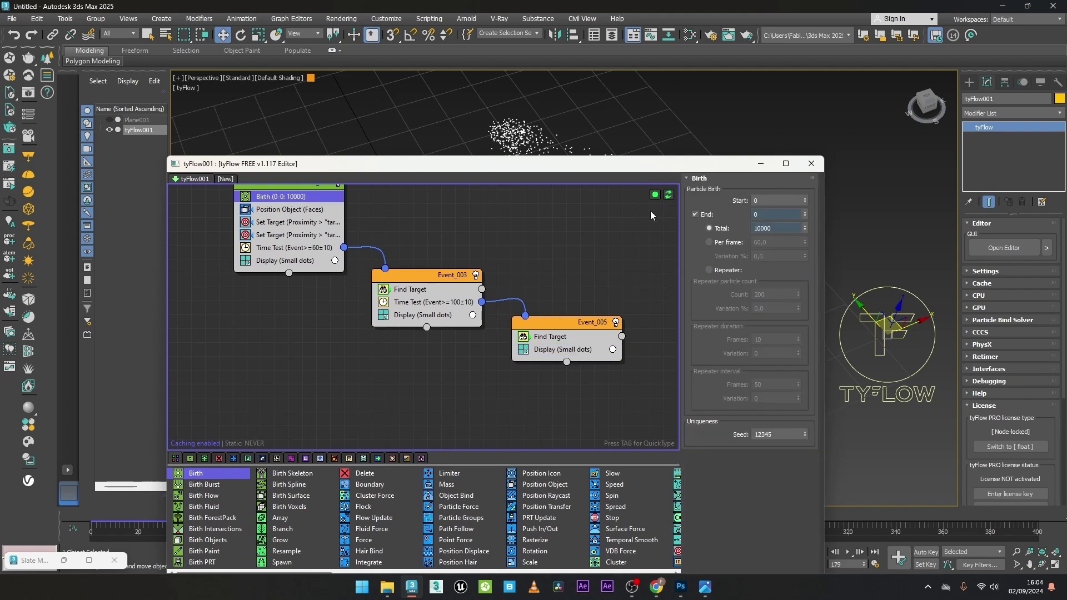
middle_click_drag(274, 315, 493, 382)
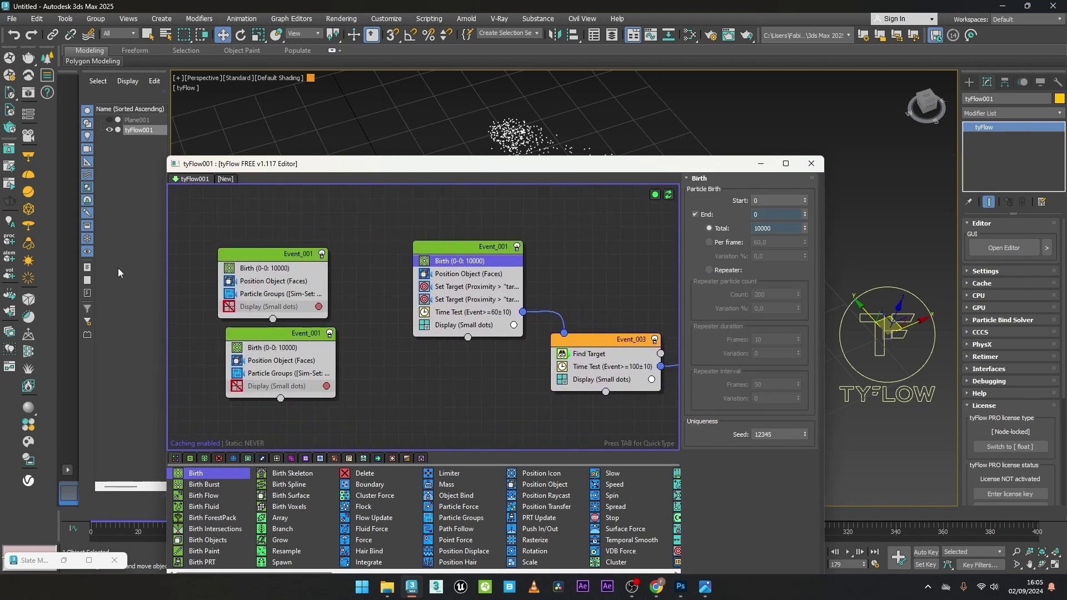
key("BackSpace")
type("2")
left_click(93, 526)
left_click(292, 347)
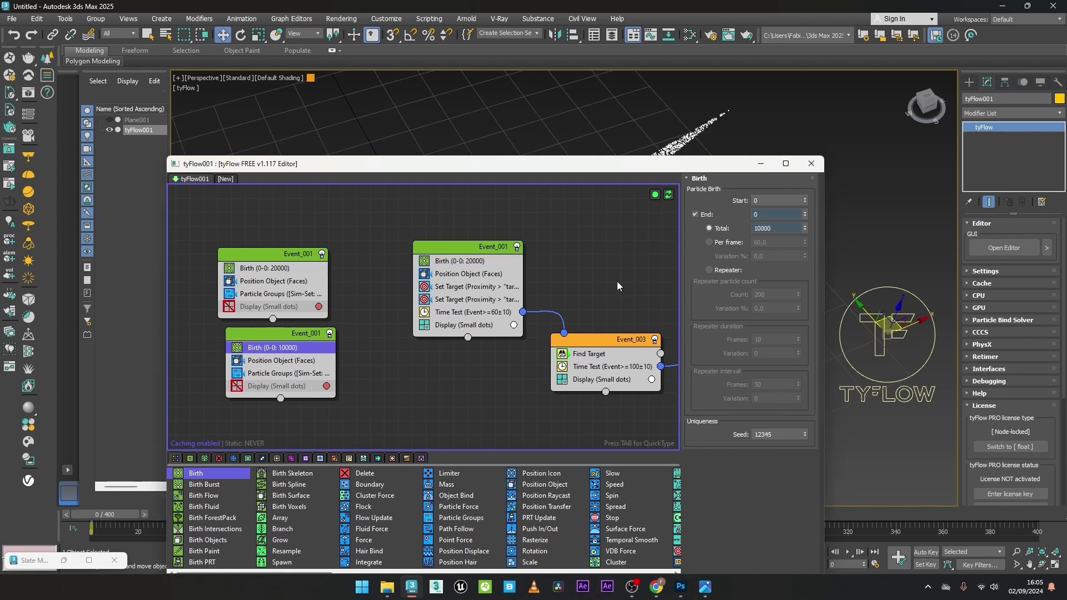
- Switch the Display operators in Event_003, Event_001 and Event_005 to Sprites
left_click(589, 379)
middle_click_drag(578, 373, 481, 351)
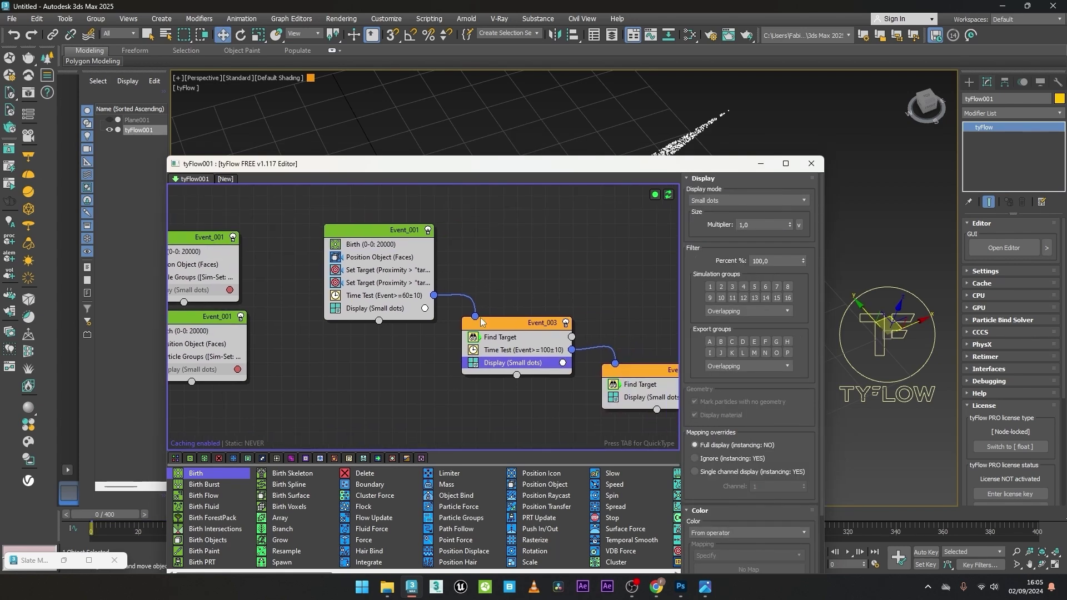
left_click(722, 201)
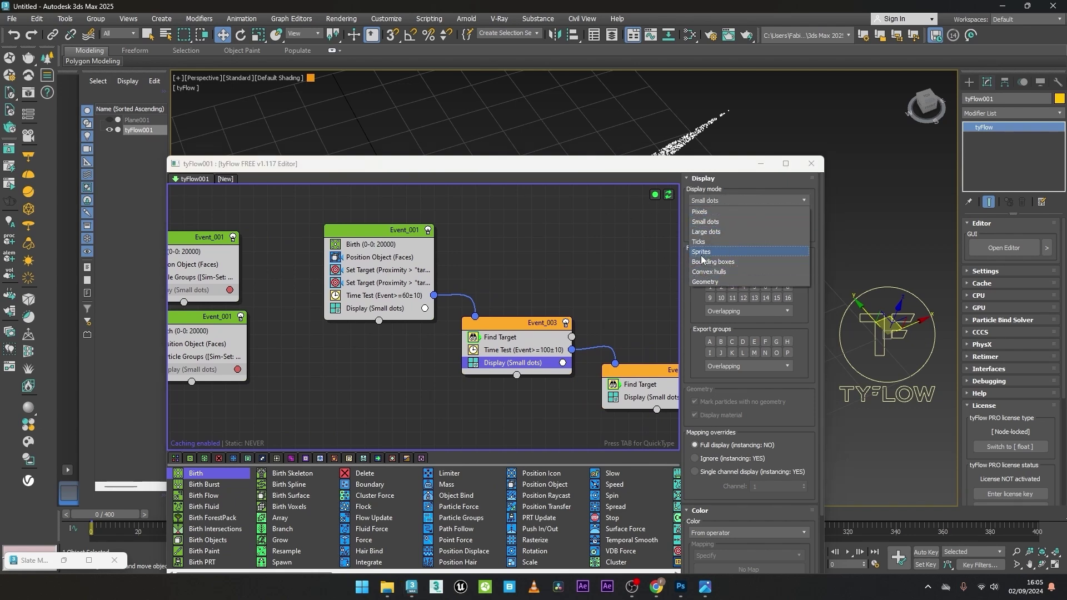
left_click(702, 253)
left_click(393, 310)
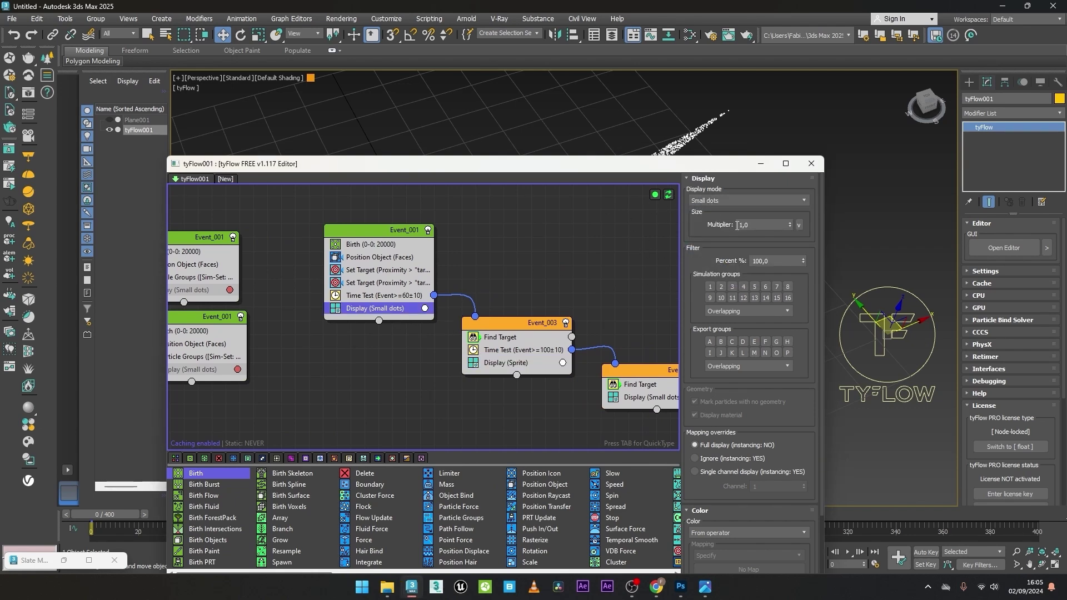
left_click(723, 201)
left_click(701, 252)
middle_click_drag(649, 363, 631, 360)
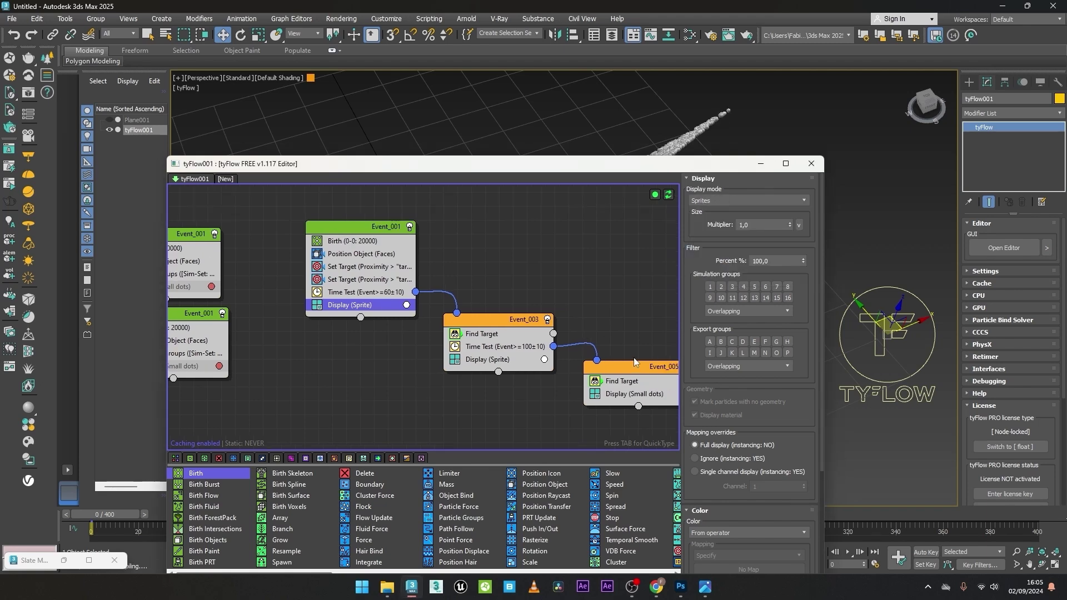
left_click(629, 390)
left_click(728, 201)
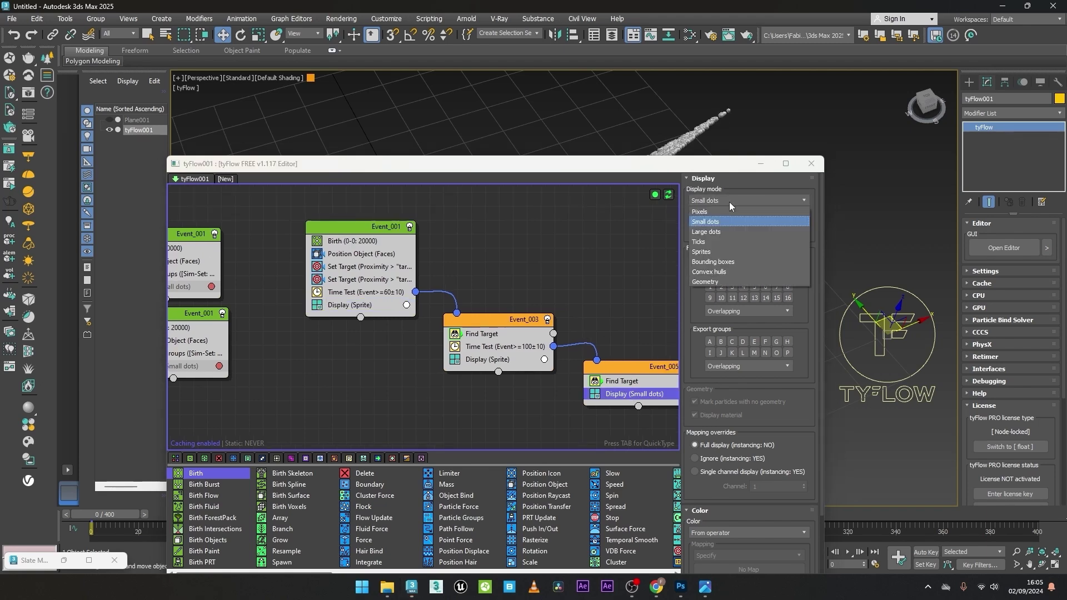
left_click(710, 251)
- Play the sprite morph from swoosh to Jumpman, stopping on the Converse star shape
left_click(761, 163)
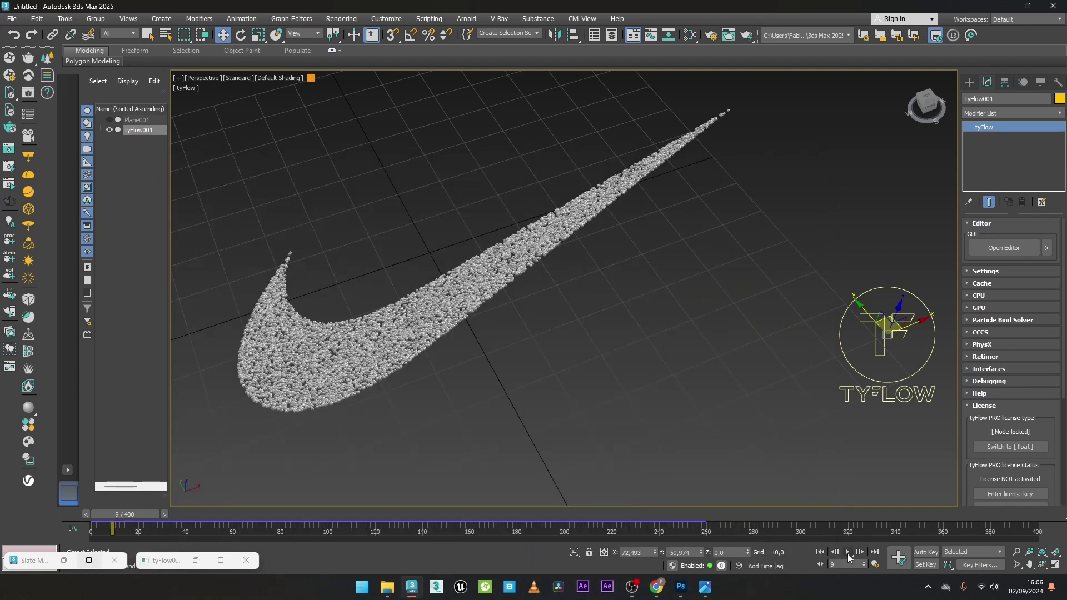
left_click(847, 551)
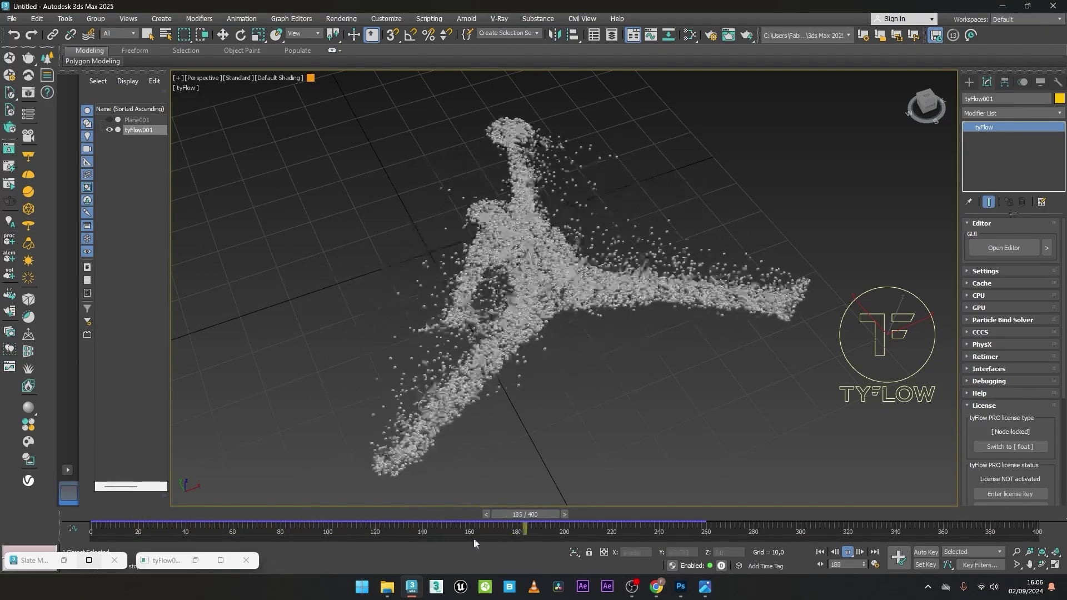
left_click(297, 517)
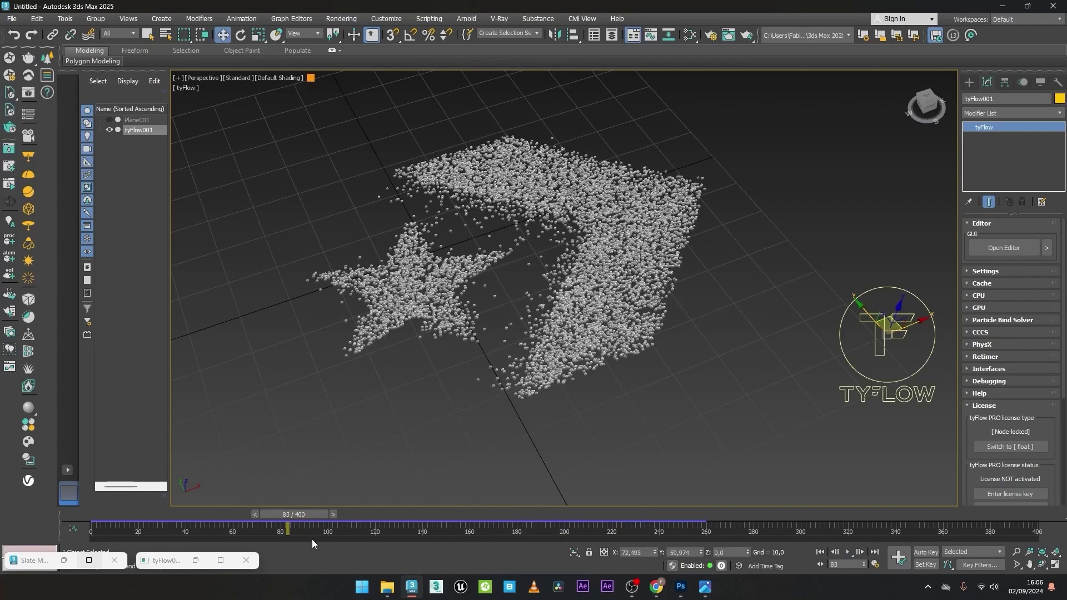
left_click(1004, 247)
- Set Event_001's Time Test value to 20 and Event_003's to 40
left_click(556, 350)
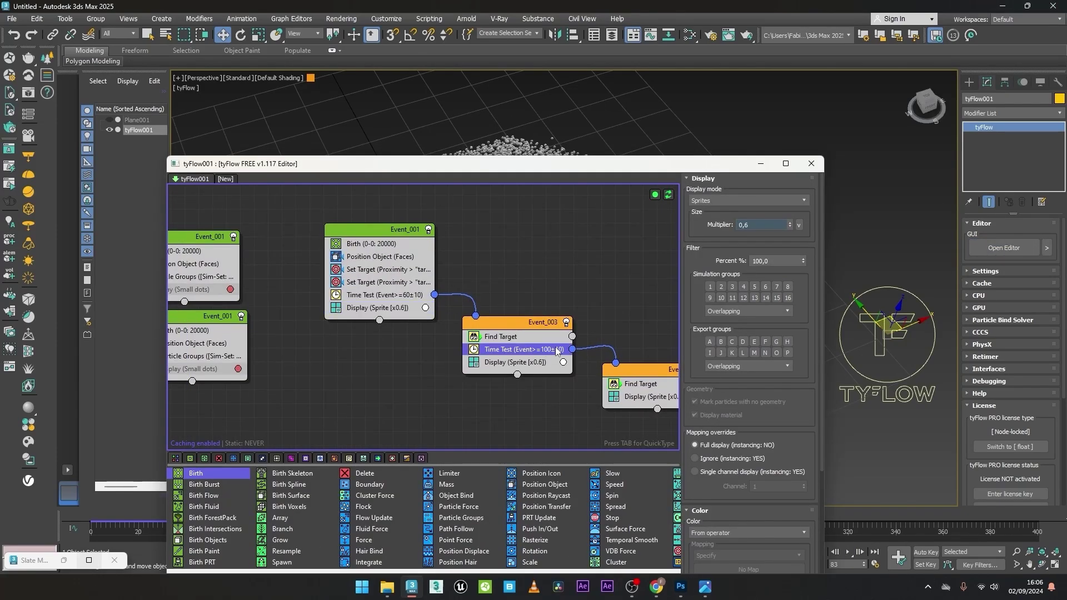
left_click_drag(142, 527, 92, 527)
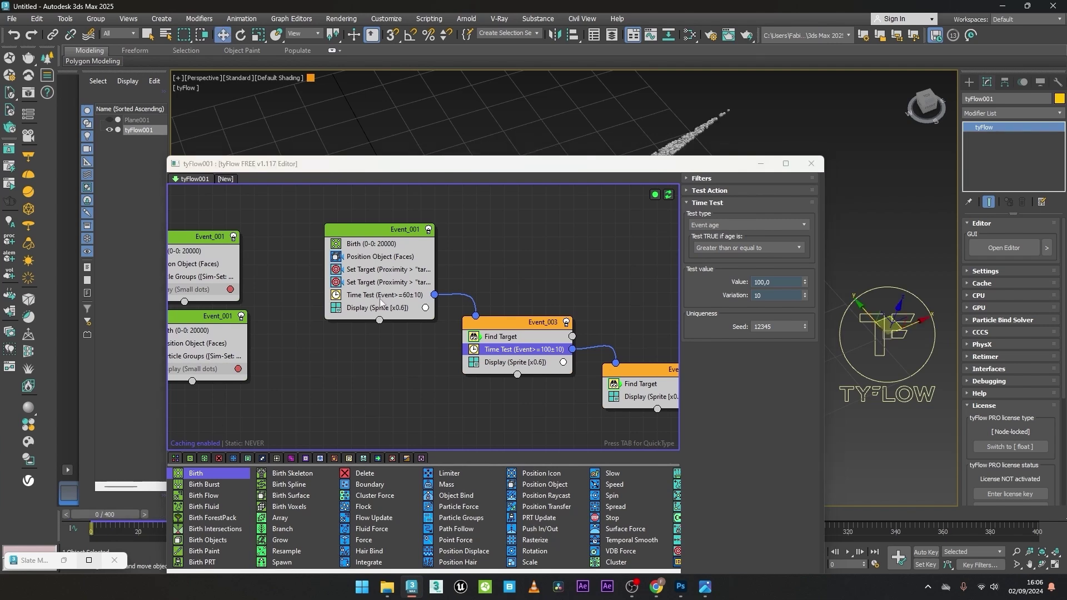
left_click(383, 295)
type("20")
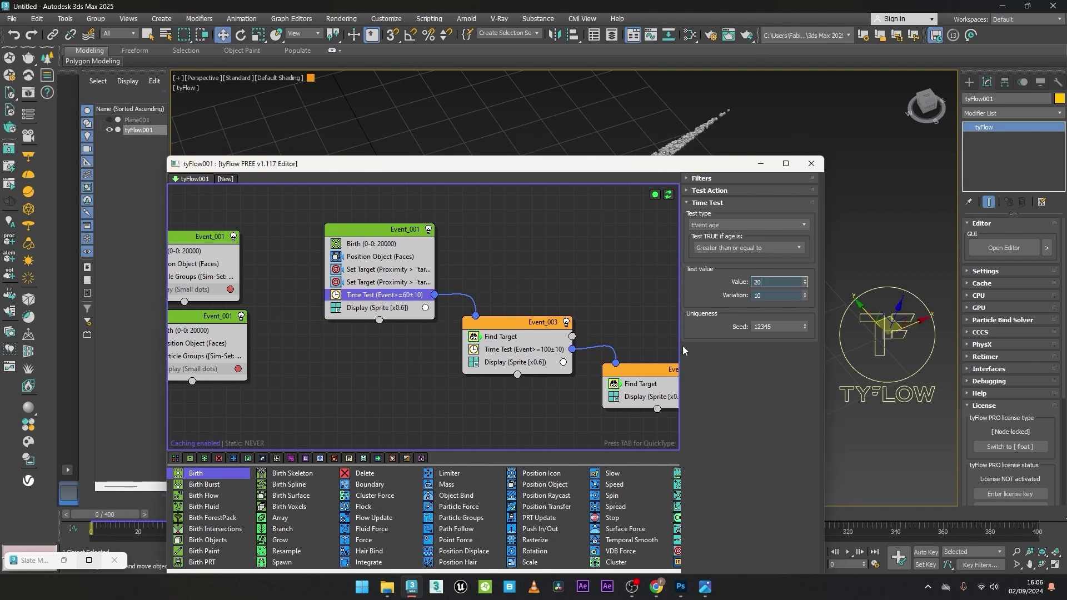
left_click(532, 350)
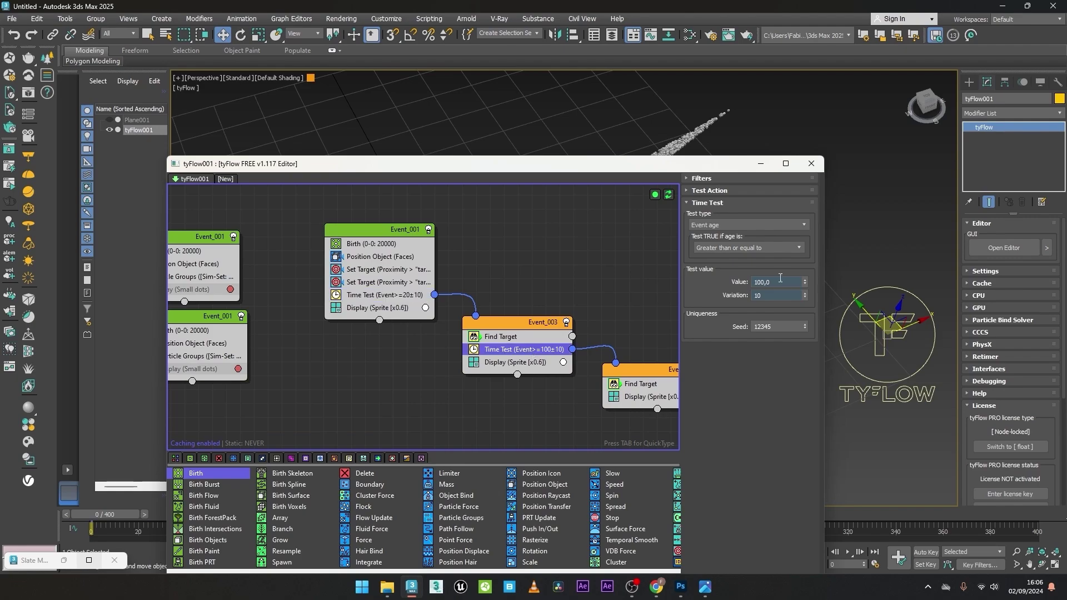
left_click(781, 277)
type("40")
- Replay and scrub the faster morph animation in the viewport
left_click(761, 163)
left_click(849, 552)
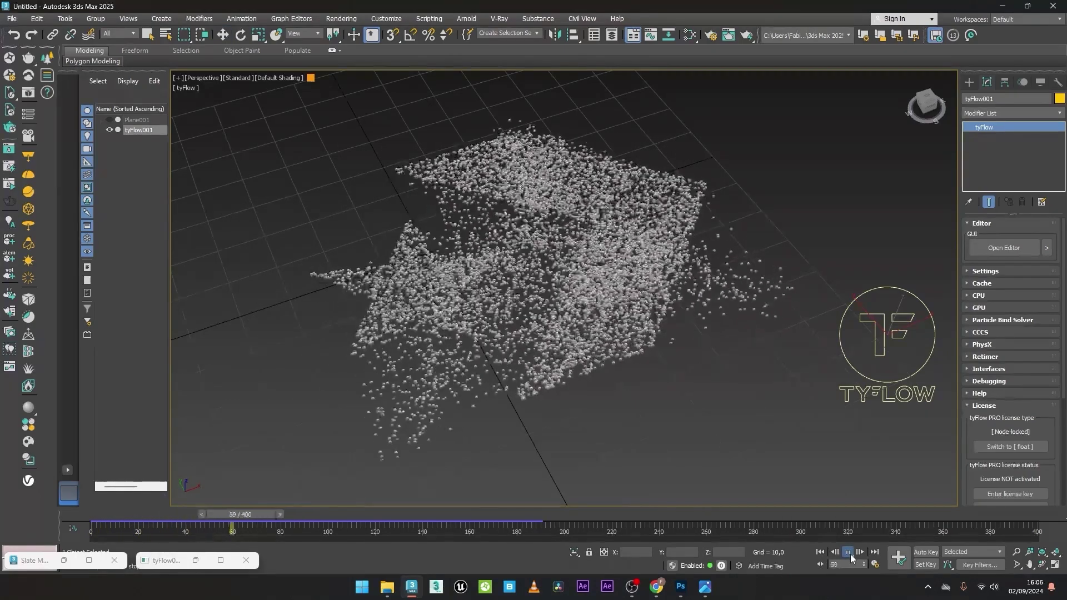
left_click_drag(367, 531, 202, 532)
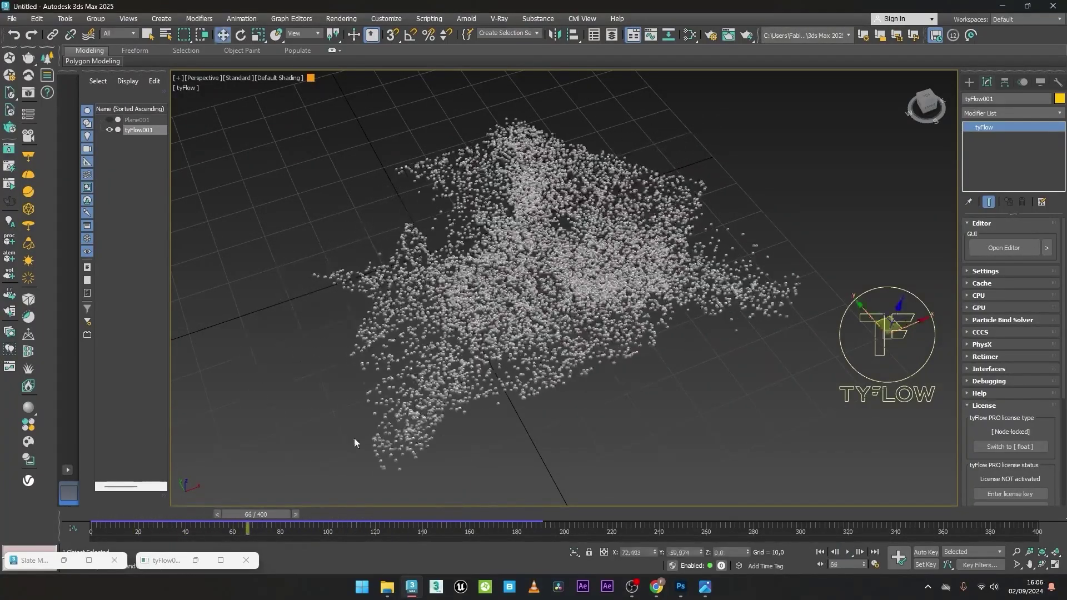
left_click(995, 251)
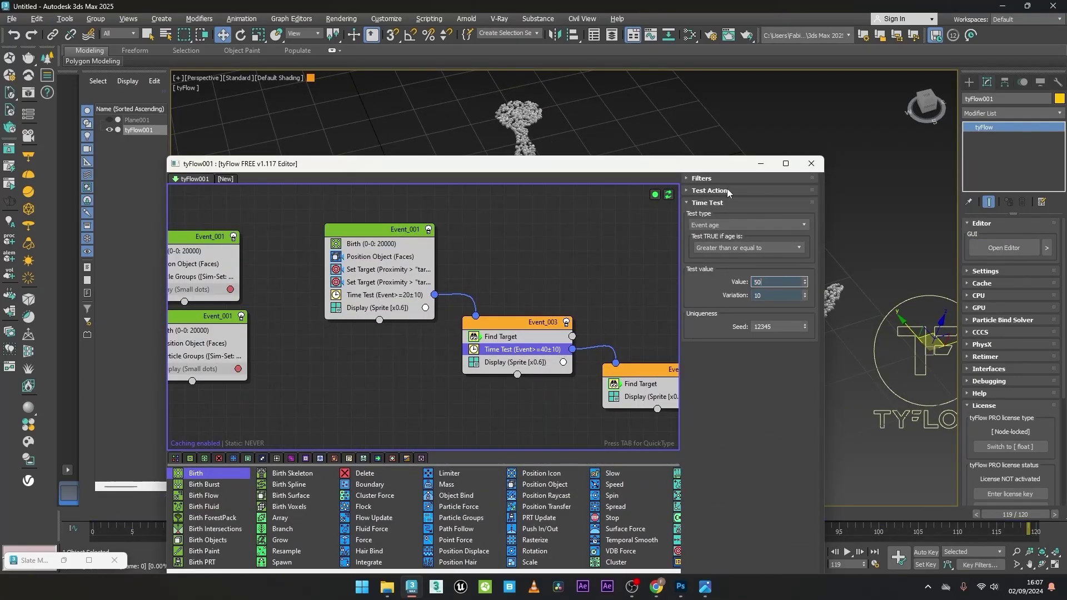
- Hide the tyFlow editor and play the 120-frame logo morph from the swoosh
left_click(761, 164)
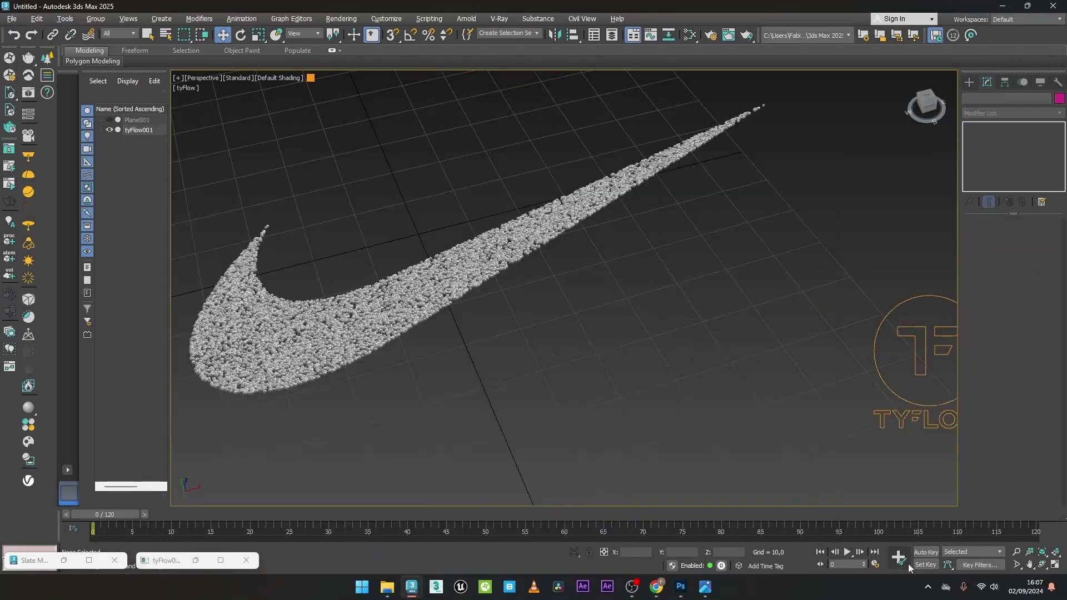
left_click(847, 552)
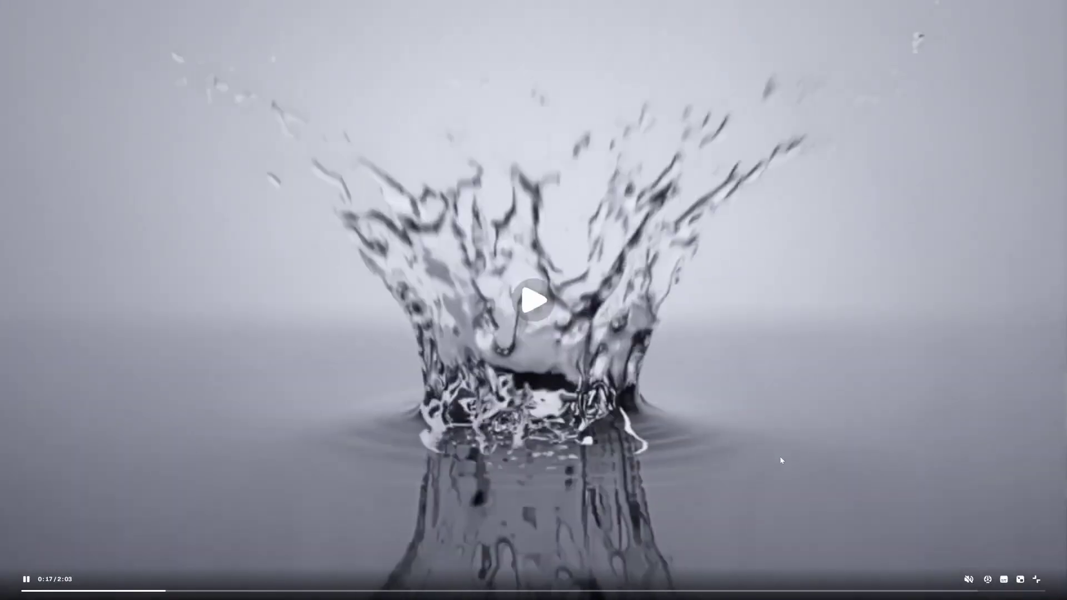
- Exit full-screen, scroll the Patreon page, and switch to the Realistic Foam effect tab
key("Escape")
scroll(831, 198, "down", 1)
scroll(460, 306, "down", 20)
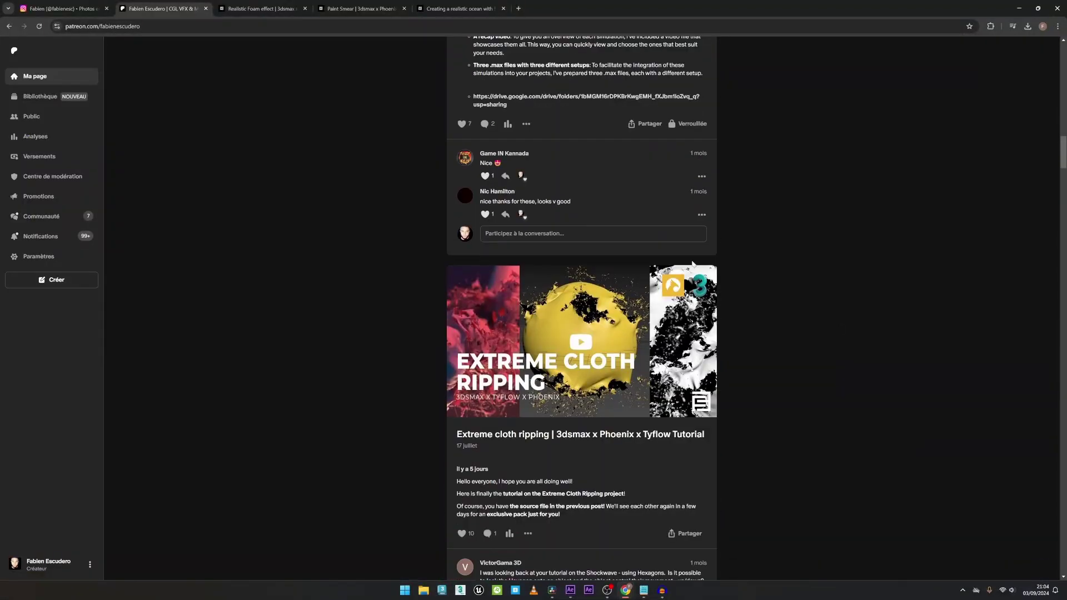
scroll(460, 306, "down", 20)
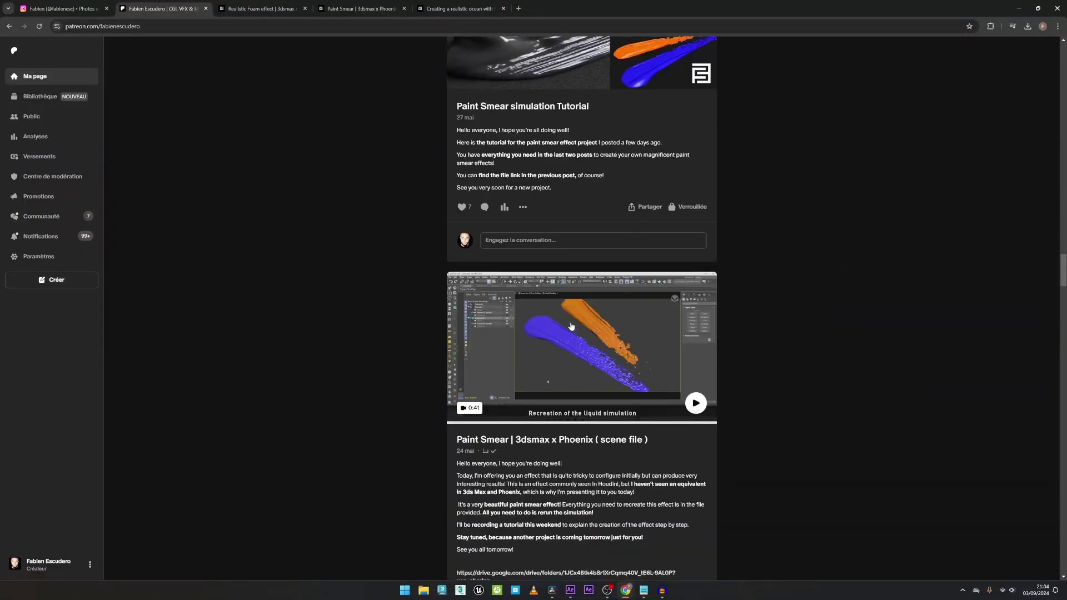
left_click(265, 9)
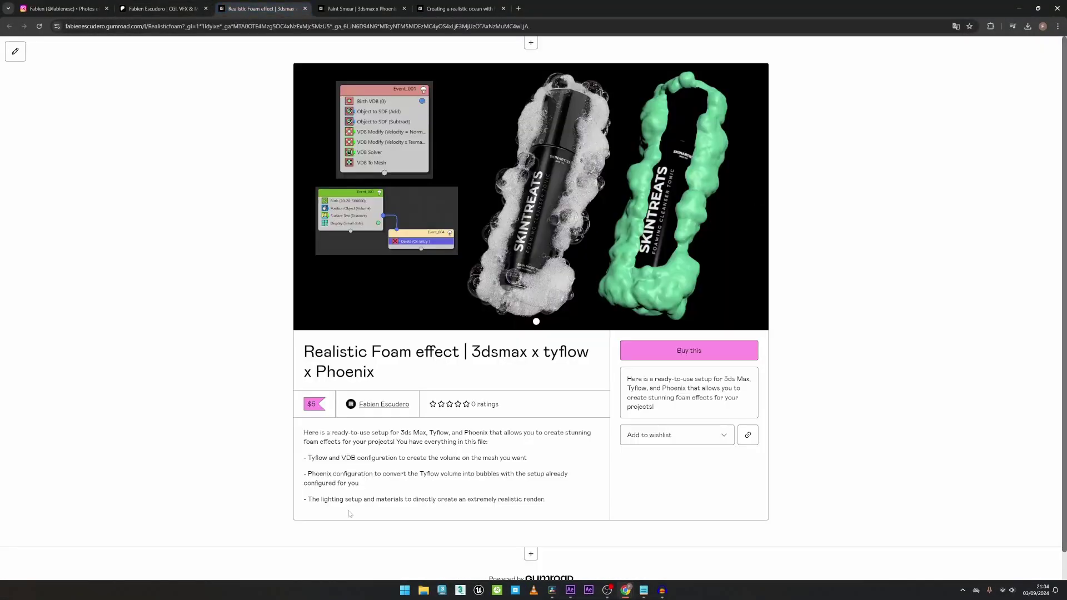